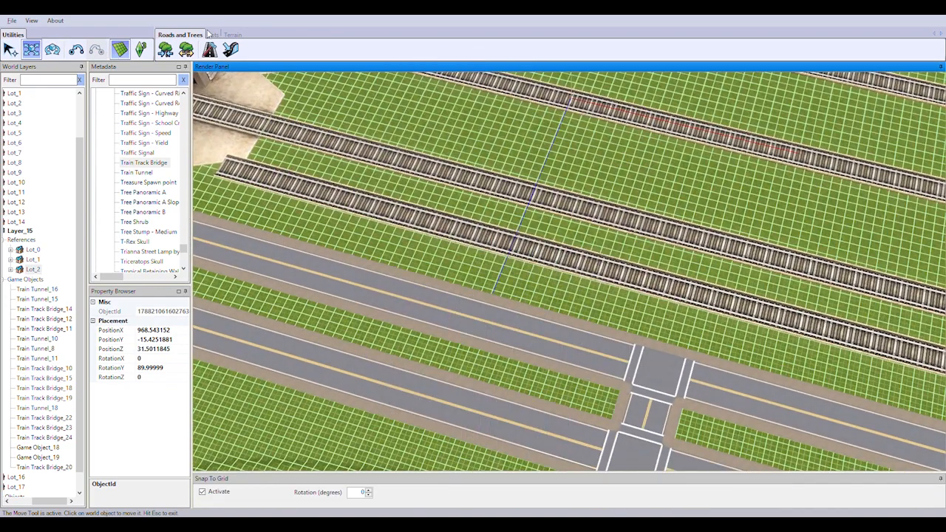
# Step: Make Layer_0 the active world layer instead of Layer_15
pyautogui.click(210, 35)
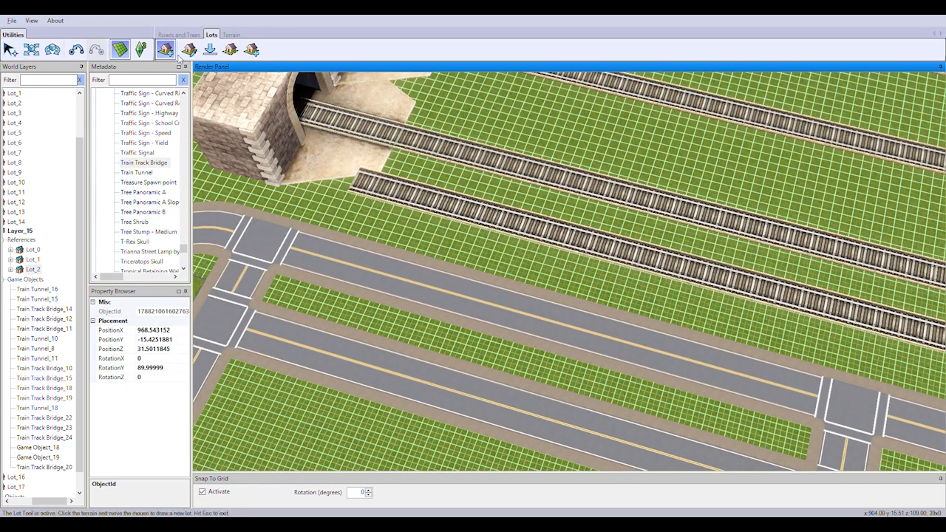
pyautogui.moveTo(711, 357); pyautogui.dragTo(665, 308, button='right')
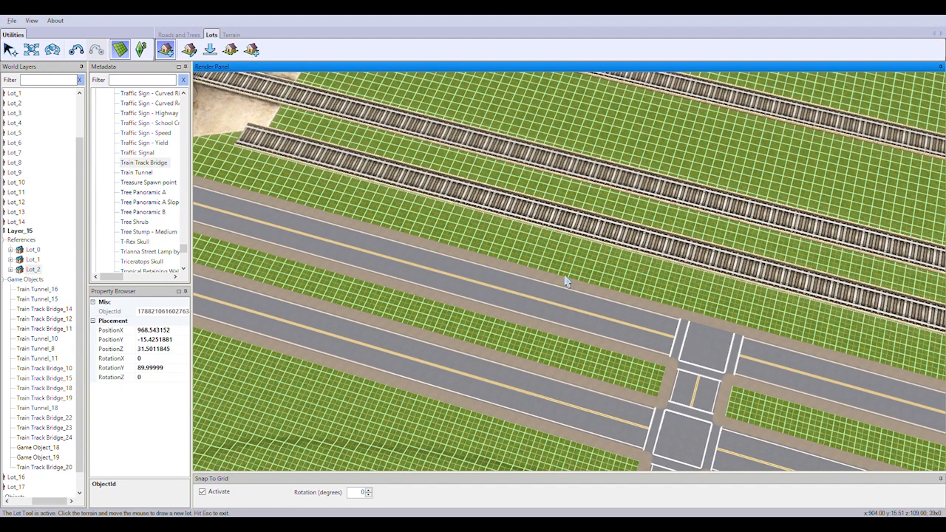
pyautogui.moveTo(51, 503); pyautogui.dragTo(36, 504)
pyautogui.click(20, 231)
pyautogui.click(42, 111)
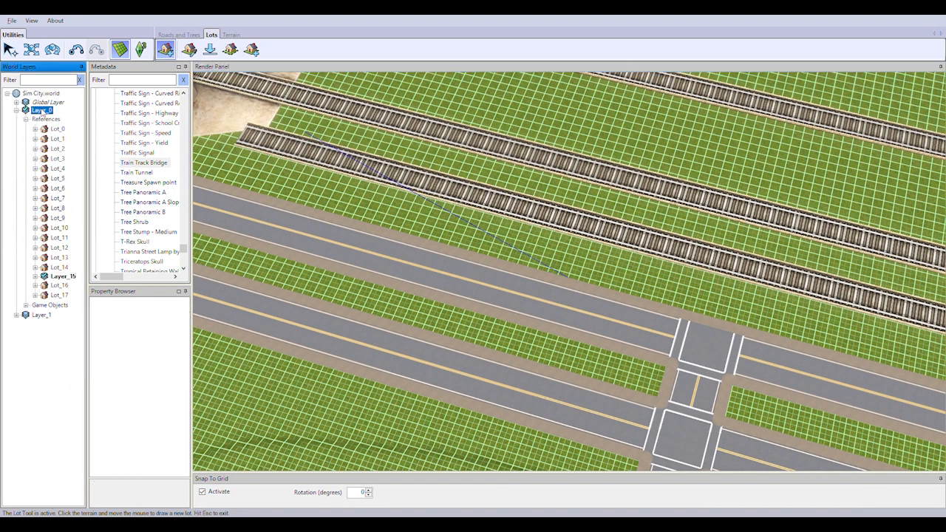
# Step: Place a Retaining Wall between the road and the front train track and set its RotationY to 180
pyautogui.moveTo(184, 253); pyautogui.dragTo(184, 205)
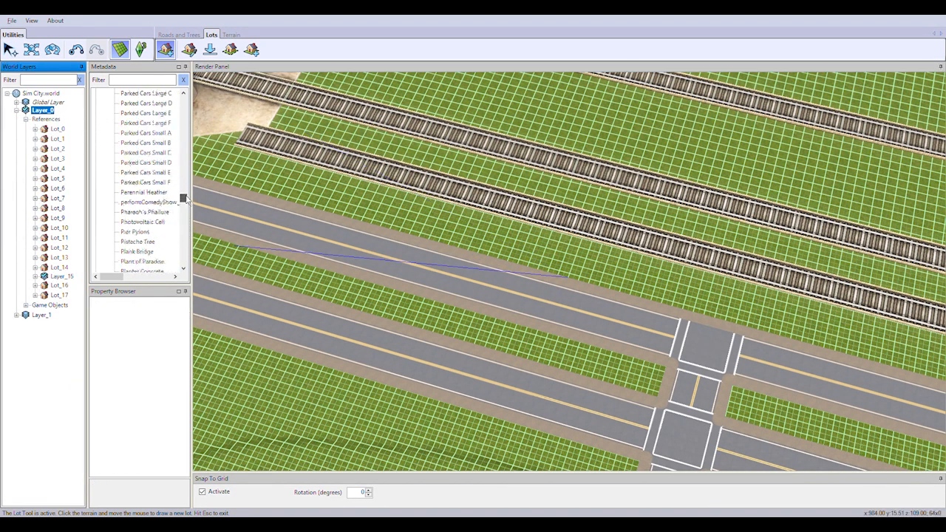
pyautogui.click(139, 152)
pyautogui.press('Escape')
pyautogui.doubleClick(148, 367)
pyautogui.write('180')
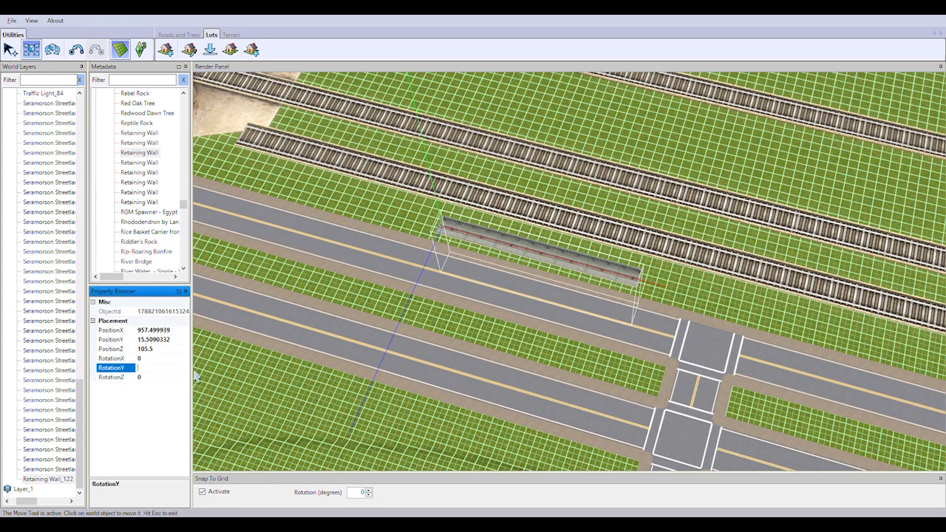
pyautogui.press('Return')
# Step: Raise the retaining wall to about PositionY 18.06 and shift it toward the sidewalk to about PositionZ 106.65, with the grid hidden
pyautogui.moveTo(443, 266); pyautogui.dragTo(587, 289, button='right')
pyautogui.moveTo(570, 288); pyautogui.dragTo(567, 317)
pyautogui.press('g')
pyautogui.moveTo(583, 241); pyautogui.dragTo(584, 234)
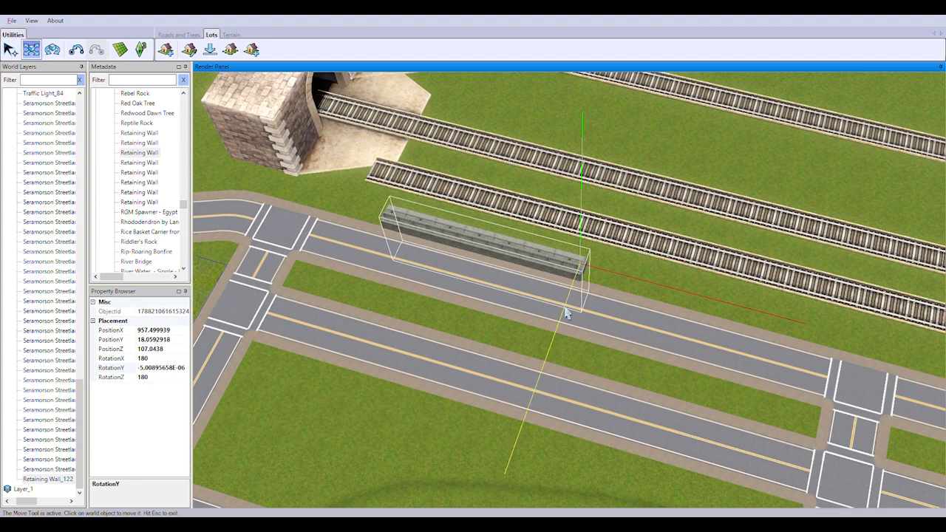
pyautogui.moveTo(567, 313); pyautogui.dragTo(566, 307)
pyautogui.click(178, 341)
pyautogui.scroll(1, 475, 313)
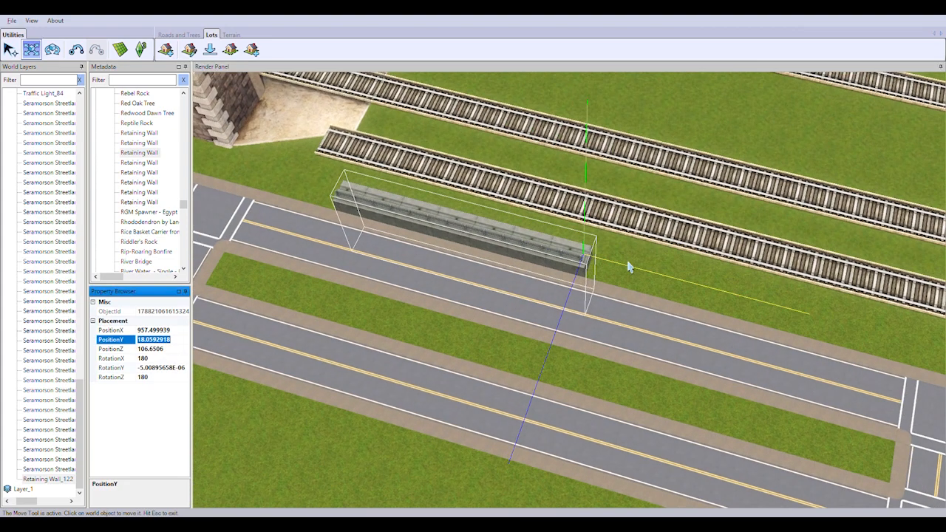
# Step: Slide the retaining wall along the road to about PositionX 931.8 and lower it to about PositionY 16.2
pyautogui.moveTo(627, 265); pyautogui.dragTo(445, 265)
pyautogui.moveTo(518, 318); pyautogui.dragTo(594, 299, button='right')
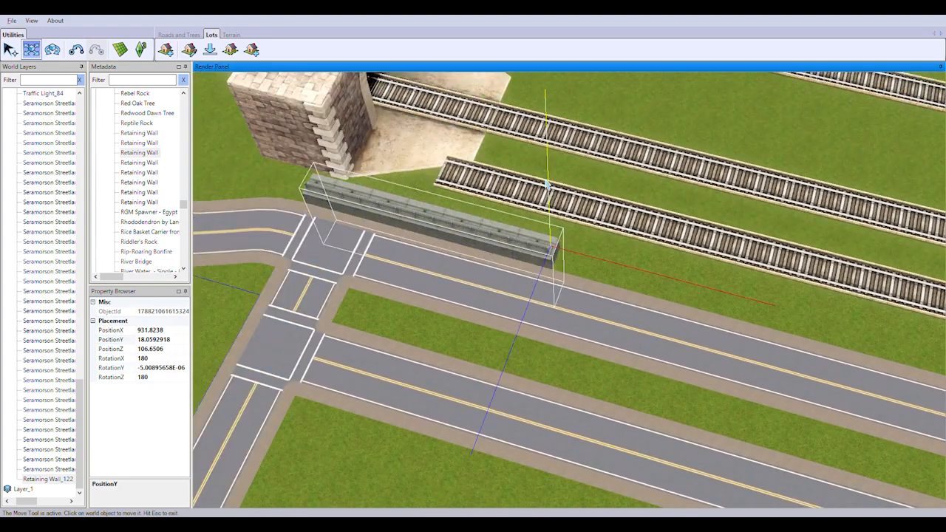
pyautogui.moveTo(547, 180); pyautogui.dragTo(545, 194)
pyautogui.scroll(3, 561, 311)
pyautogui.moveTo(566, 318); pyautogui.dragTo(446, 311, button='middle')
pyautogui.scroll(3, 446, 310)
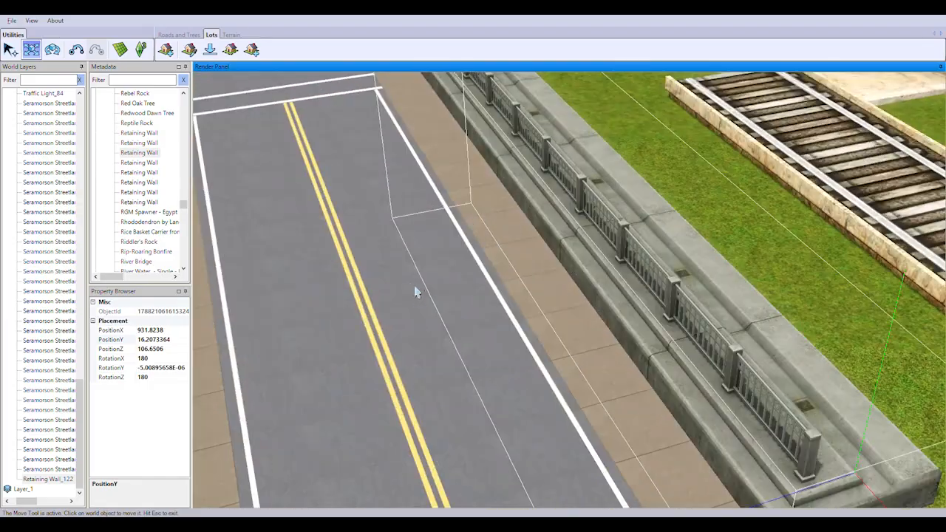
pyautogui.scroll(-5, 411, 288)
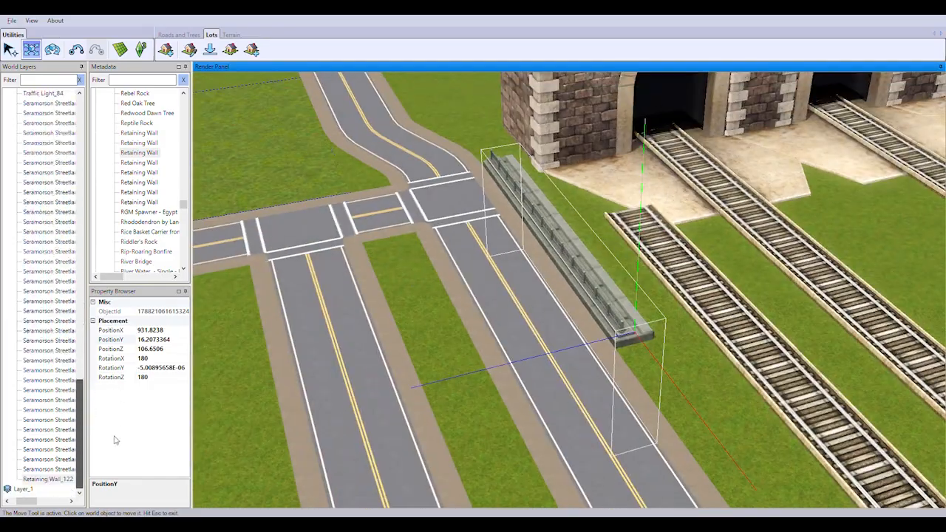
# Step: Delete the retaining wall beside the road
pyautogui.press('Delete')
pyautogui.moveTo(583, 281); pyautogui.dragTo(579, 298, button='right')
pyautogui.scroll(-4, 589, 309)
pyautogui.moveTo(592, 311); pyautogui.dragTo(670, 389, button='middle')
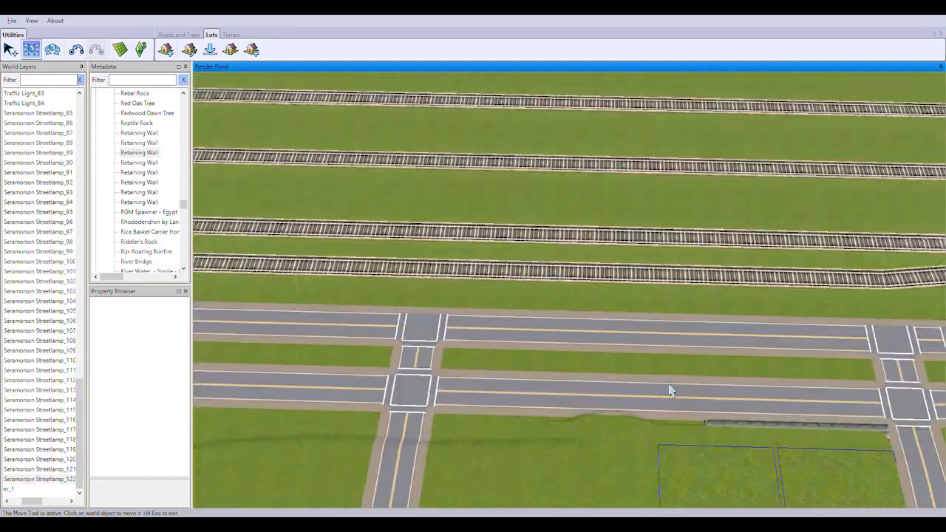
pyautogui.scroll(2, 591, 393)
pyautogui.moveTo(590, 394); pyautogui.dragTo(562, 374, button='right')
pyautogui.click(166, 50)
pyautogui.scroll(-4, 566, 339)
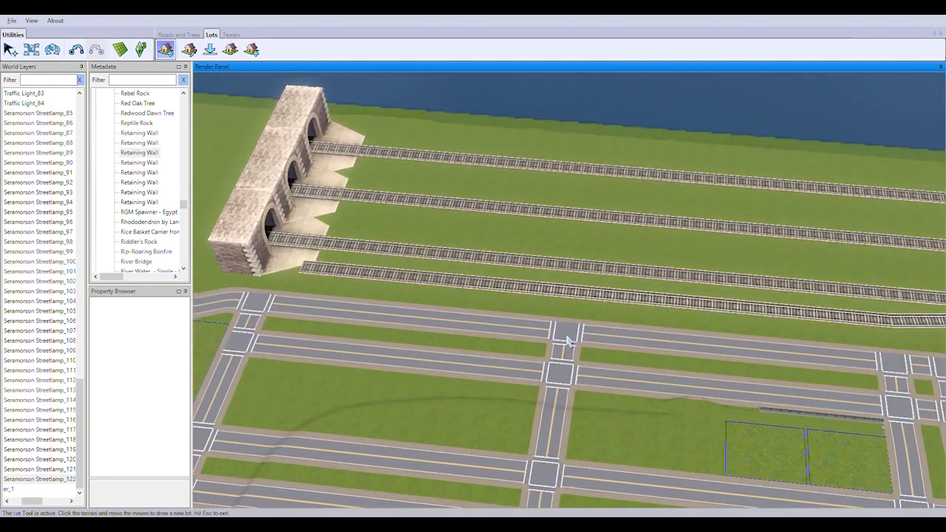
# Step: Select the front Train Track Bridge section nearest the road and shift it along its line to about PositionX 964.3
pyautogui.click(400, 275)
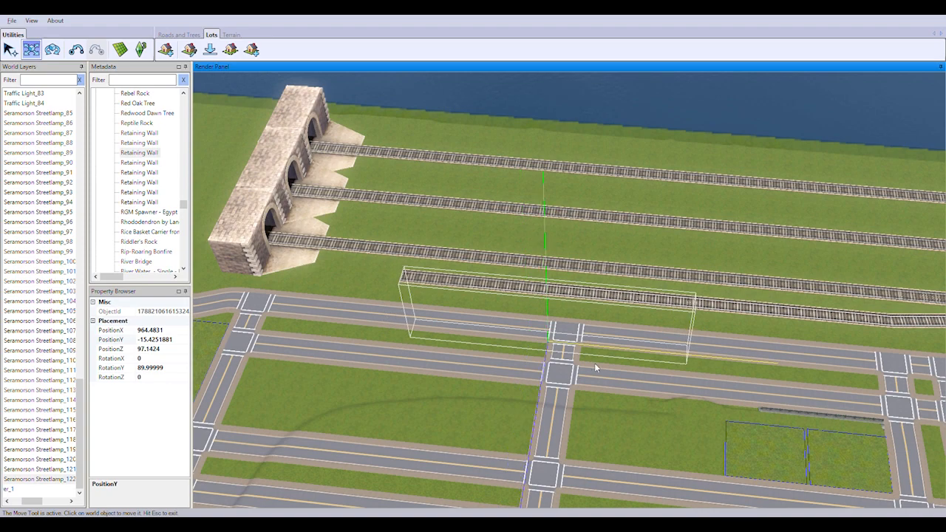
pyautogui.scroll(3, 596, 367)
pyautogui.moveTo(655, 402); pyautogui.dragTo(627, 422)
pyautogui.moveTo(429, 420); pyautogui.dragTo(360, 418)
pyautogui.moveTo(361, 418); pyautogui.dragTo(433, 302, button='right')
pyautogui.scroll(-3, 621, 393)
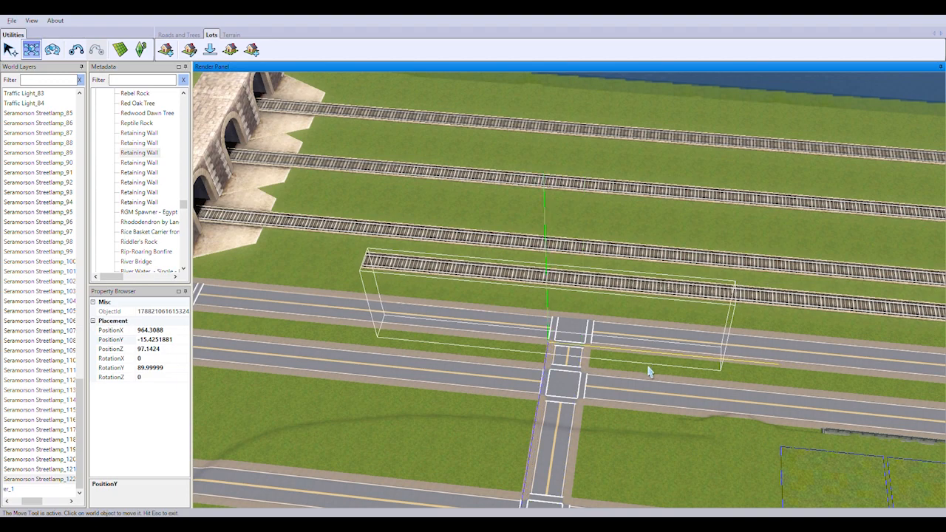
# Step: Slide the front Train Track Bridge section away from the tunnels to about PositionX 1002.75
pyautogui.moveTo(649, 372); pyautogui.dragTo(645, 373)
pyautogui.scroll(3, 547, 422)
pyautogui.moveTo(564, 424); pyautogui.dragTo(638, 342, button='right')
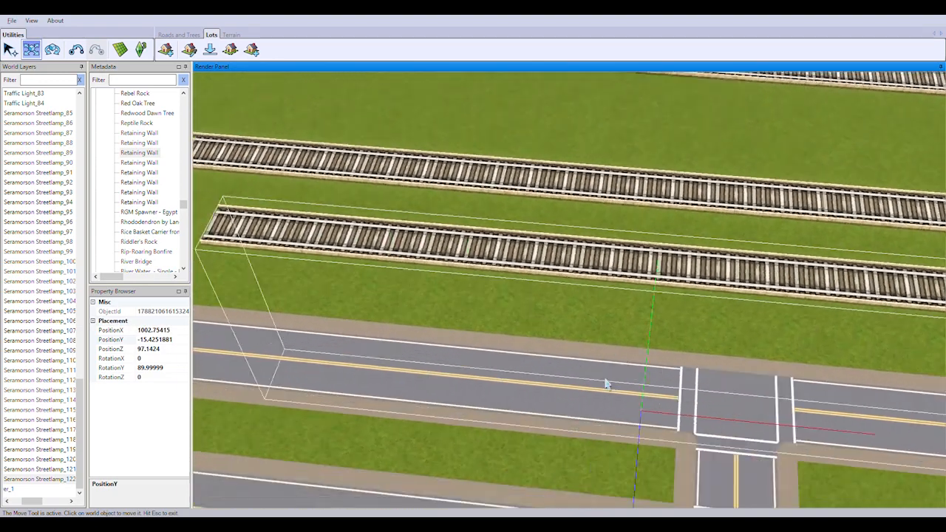
pyautogui.scroll(-2, 638, 342)
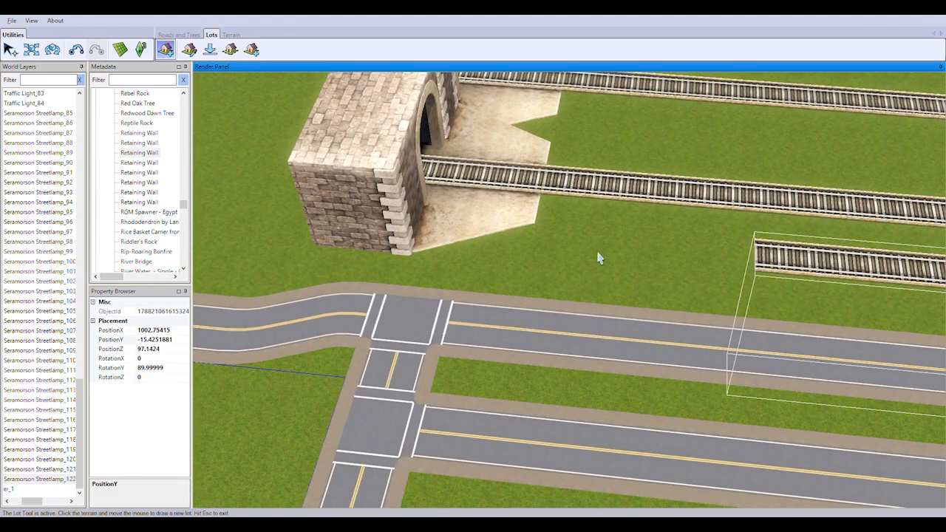
# Step: Try to draw a 21x64 lot along the road, starting beside the train tunnel at about x 916, z 109
pyautogui.click(122, 52)
pyautogui.moveTo(573, 224); pyautogui.dragTo(507, 276, button='right')
pyautogui.scroll(3, 507, 277)
pyautogui.click(451, 319)
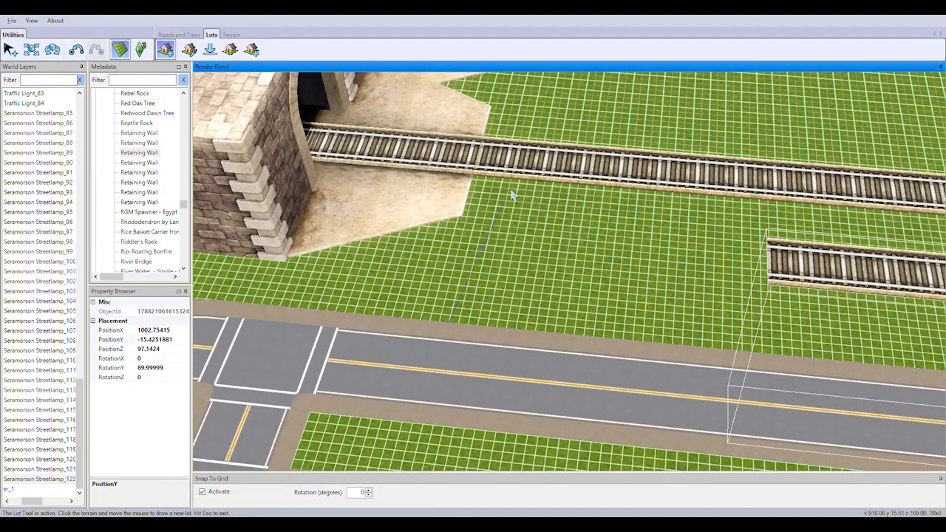
pyautogui.moveTo(605, 252); pyautogui.dragTo(457, 315, button='right')
pyautogui.scroll(-4, 422, 240)
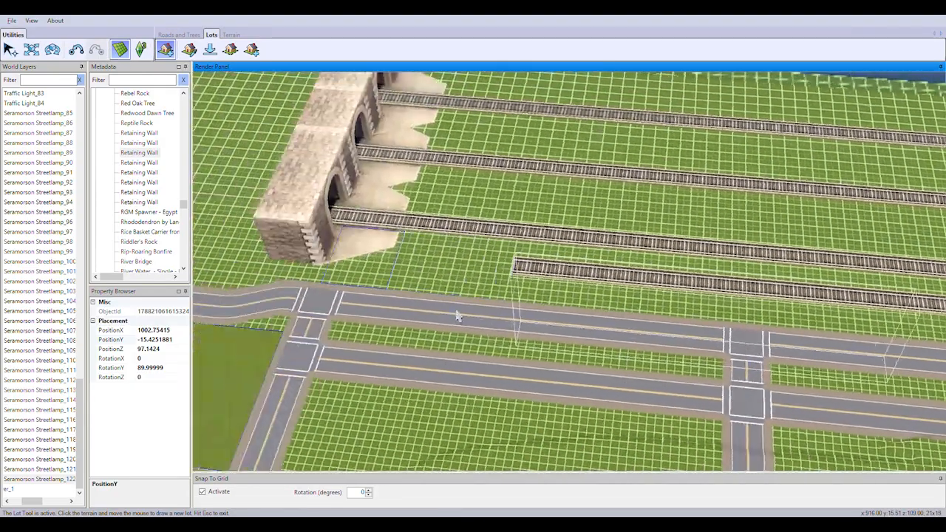
# Step: Slide the front Train Track Bridge section back toward the tunnels to about PositionX 989.35
pyautogui.scroll(1, 457, 317)
pyautogui.click(31, 49)
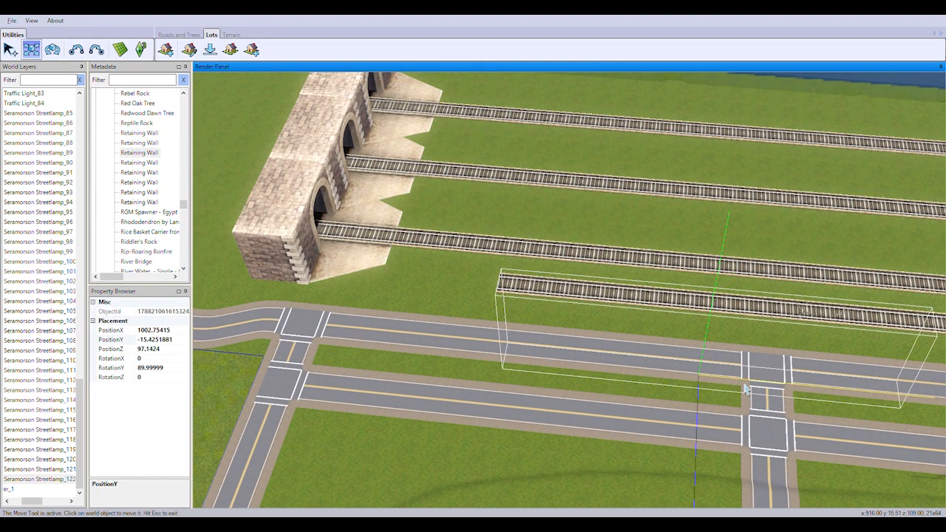
pyautogui.moveTo(745, 388); pyautogui.dragTo(705, 383)
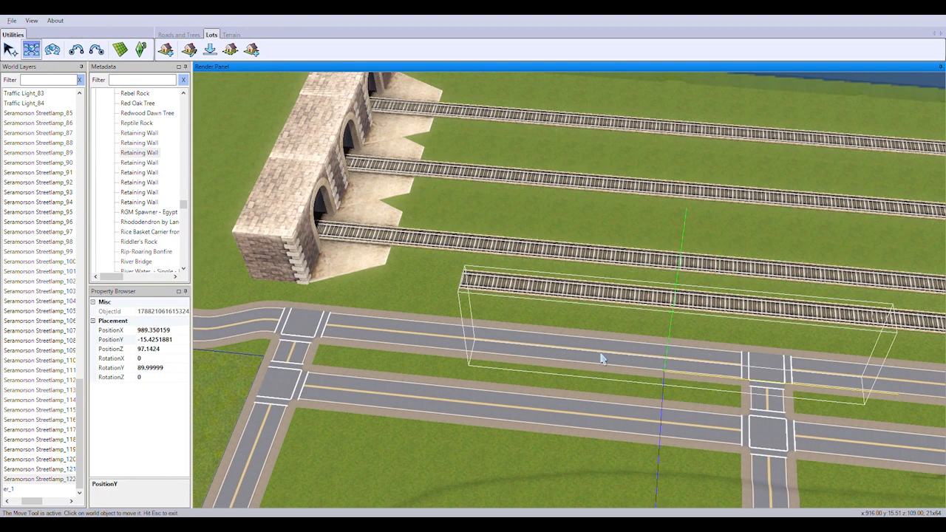
# Step: Try to draw a 21x64 lot along the road, starting at about x 915, z 109 and covering the front track
pyautogui.scroll(3, 492, 332)
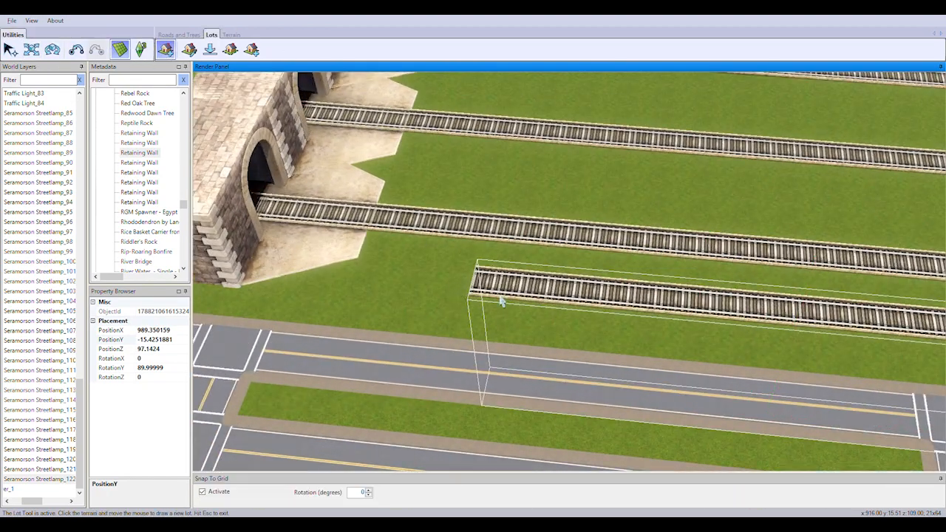
pyautogui.moveTo(502, 300); pyautogui.dragTo(380, 332, button='right')
pyautogui.scroll(2, 380, 332)
pyautogui.click(373, 341)
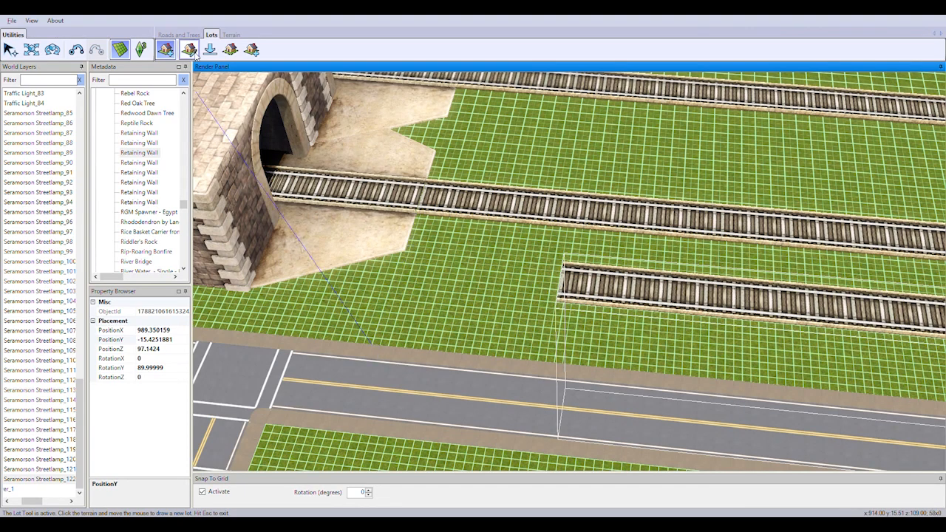
pyautogui.click(418, 222)
pyautogui.moveTo(732, 294); pyautogui.dragTo(788, 278, button='right')
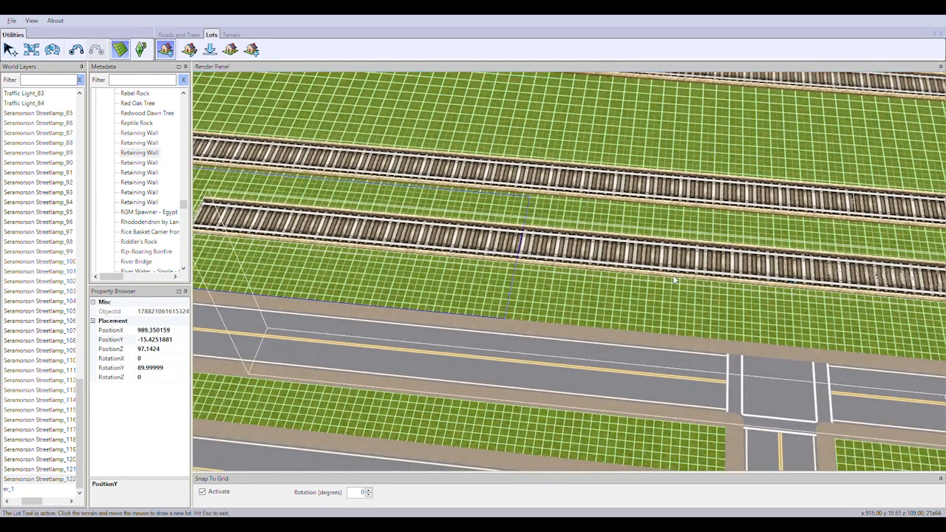
pyautogui.click(673, 276)
pyautogui.moveTo(562, 317); pyautogui.dragTo(461, 347, button='right')
pyautogui.scroll(-4, 461, 347)
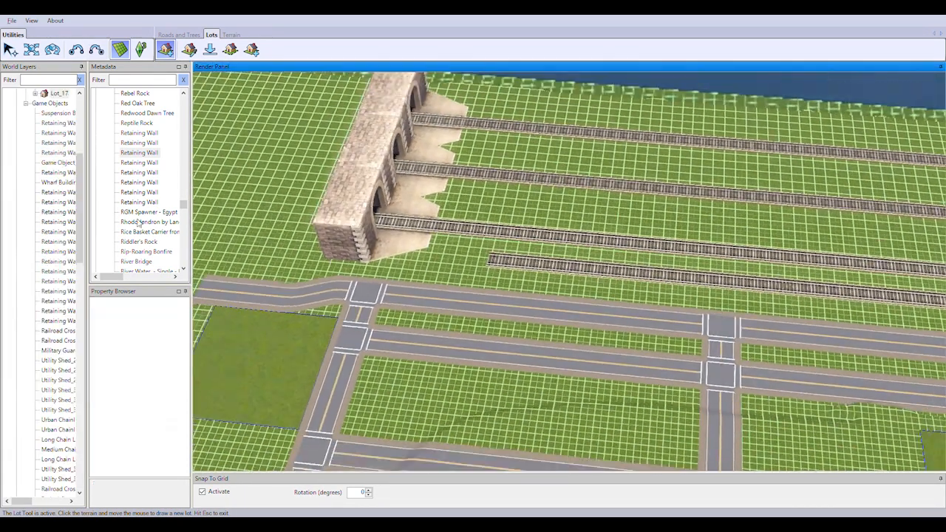
# Step: Place a Retaining Wall on the grass near the intersection and set its RotationY to 180
pyautogui.click(139, 152)
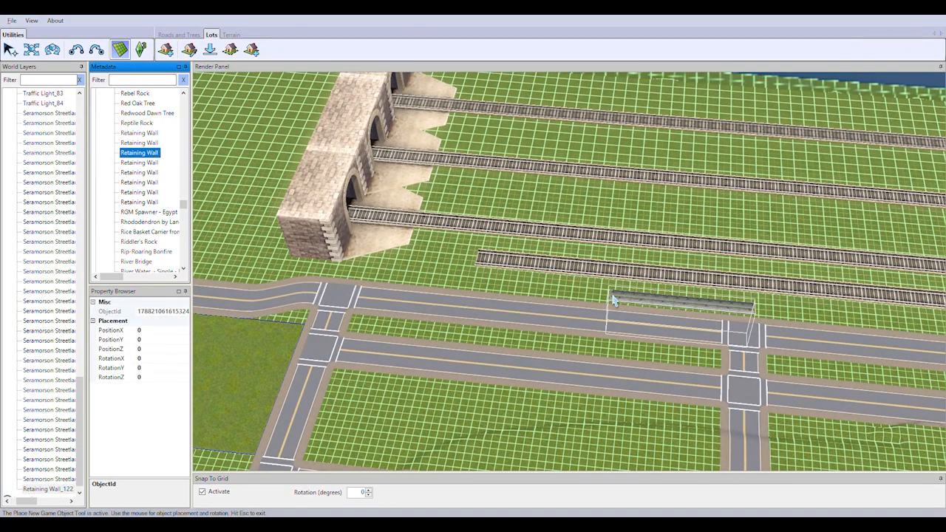
pyautogui.click(643, 305)
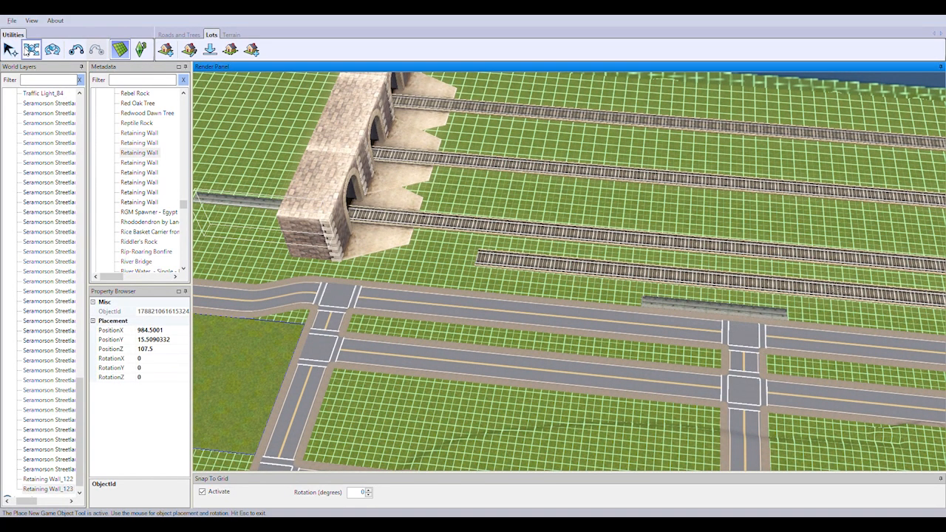
pyautogui.click(31, 49)
pyautogui.click(154, 367)
pyautogui.write('180')
pyautogui.press('Return')
# Step: Position the rotated retaining wall along the sidewalk edge at about PositionX 988.5, PositionY 16.07 and PositionZ 106.6
pyautogui.moveTo(647, 285); pyautogui.dragTo(649, 277)
pyautogui.scroll(6, 570, 333)
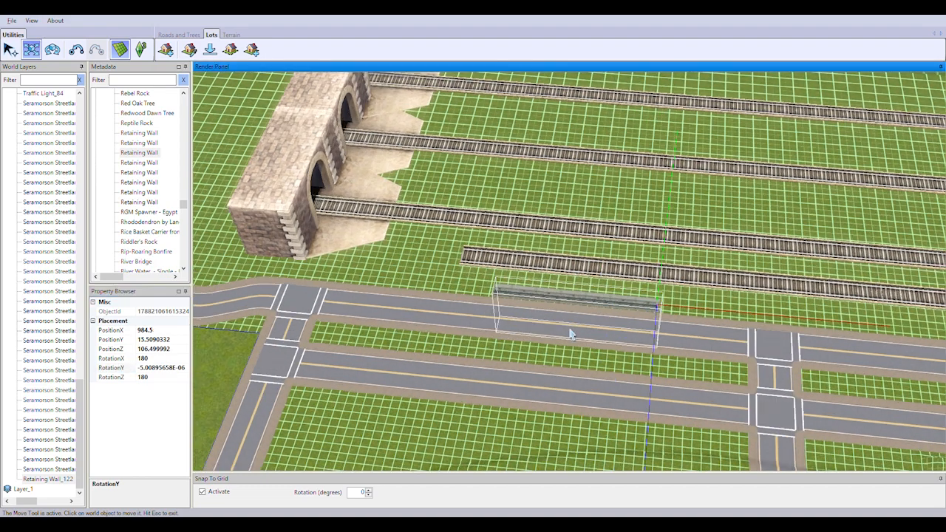
pyautogui.press('g')
pyautogui.moveTo(800, 352); pyautogui.dragTo(872, 384)
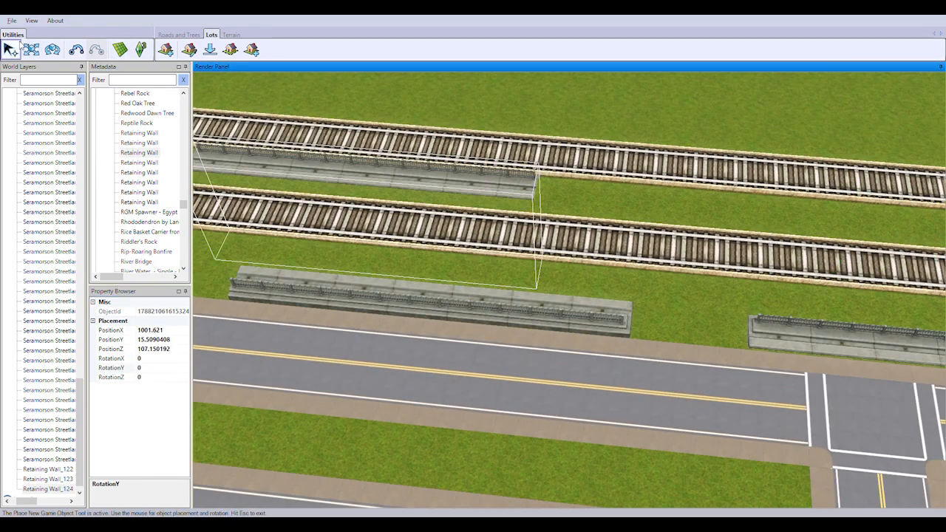
# Step: Pick up the first retaining wall's PositionY value and set the neighbouring wall's RotationY to 180
pyautogui.click(16, 46)
pyautogui.click(310, 310)
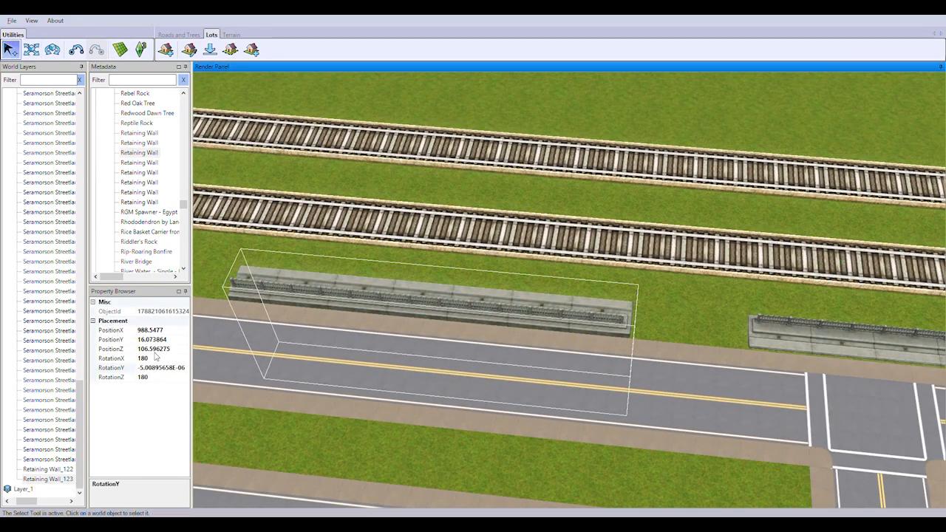
pyautogui.moveTo(171, 339); pyautogui.dragTo(74, 342)
pyautogui.click(748, 428)
pyautogui.click(169, 358)
pyautogui.click(166, 368)
pyautogui.press('BackSpace')
pyautogui.write('180')
pyautogui.press('Return')
# Step: Adjust the second retaining wall's PositionZ and slide the wall farther along the road edge
pyautogui.click(177, 351)
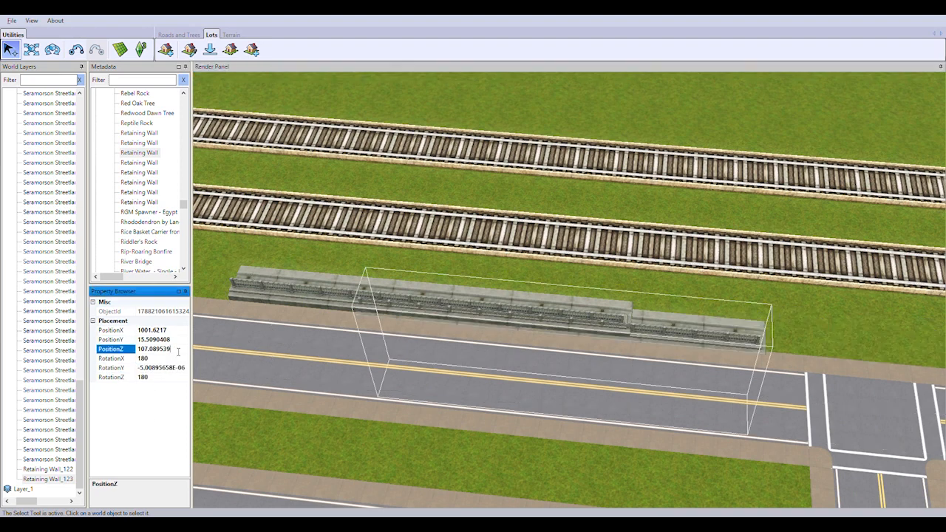
pyautogui.press('Return')
pyautogui.click(31, 49)
pyautogui.moveTo(782, 330); pyautogui.dragTo(908, 324)
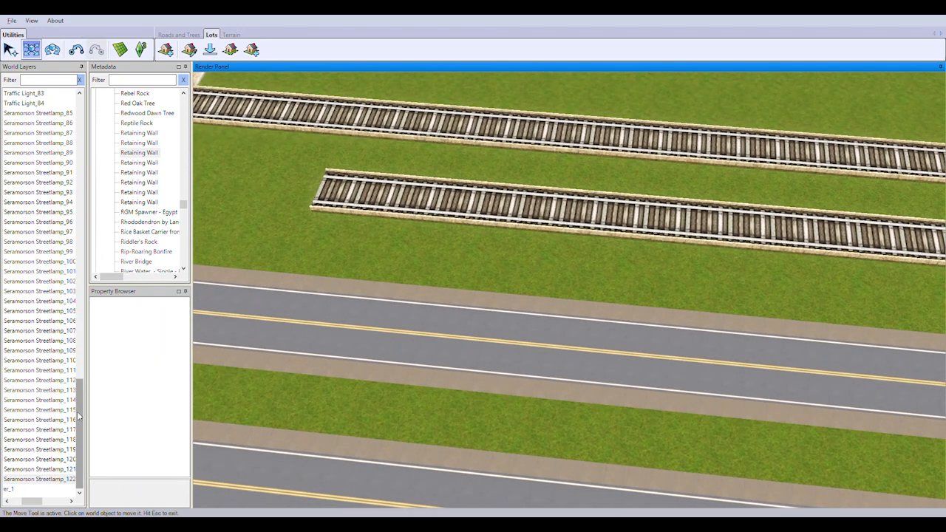
# Step: Place a Long Chain Link Fence along the sidewalk beside the front track at about PositionX 949.5, PositionZ 108.5
pyautogui.moveTo(90, 318); pyautogui.dragTo(89, 254)
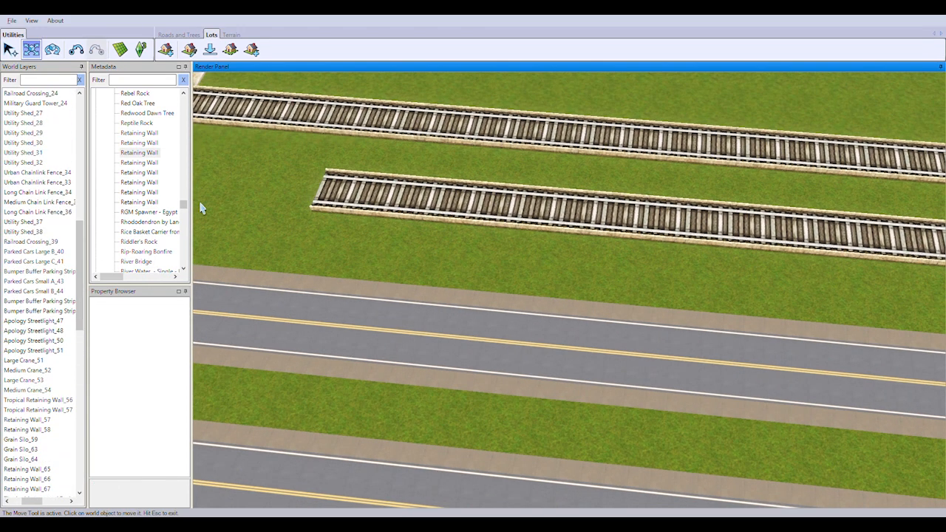
pyautogui.moveTo(184, 204); pyautogui.dragTo(188, 173)
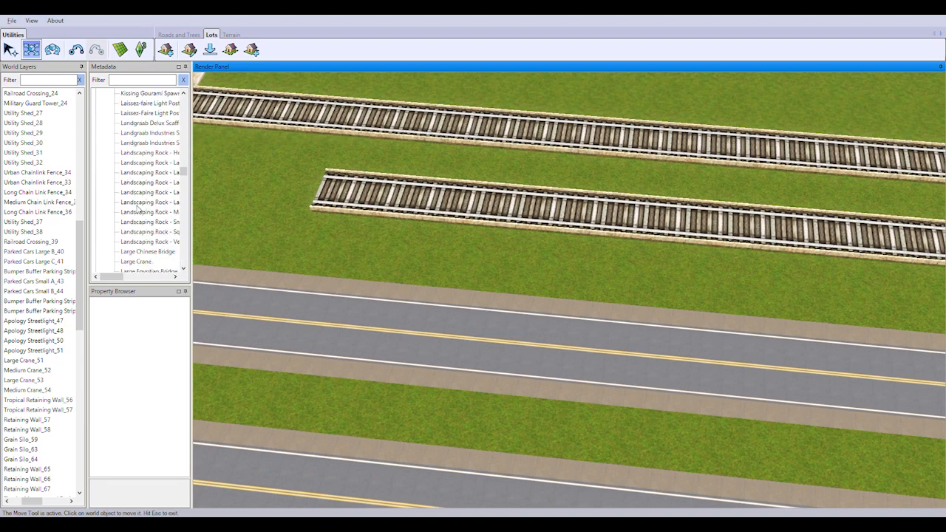
pyautogui.click(148, 243)
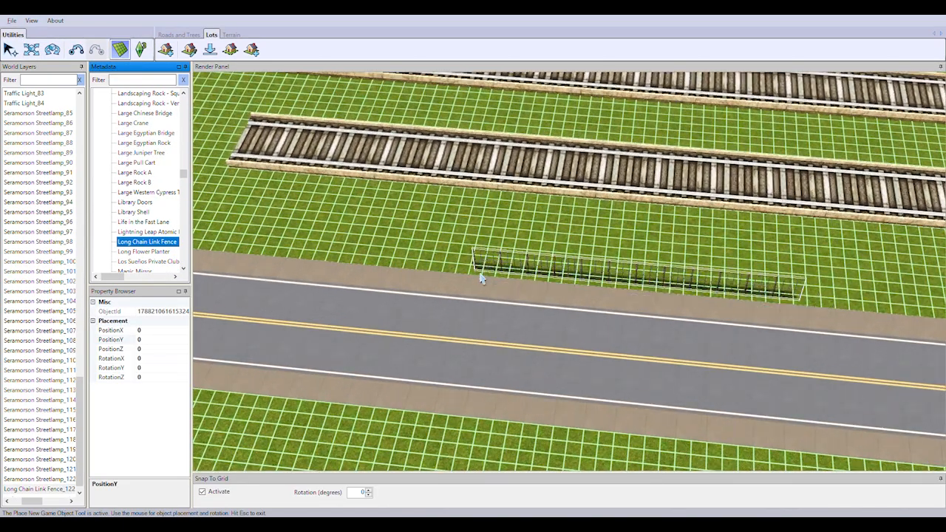
pyautogui.moveTo(432, 276)
pyautogui.mouseDown(button='right')
pyautogui.moveTo(494, 298)
pyautogui.moveTo(442, 280)
pyautogui.mouseUp(button='right')
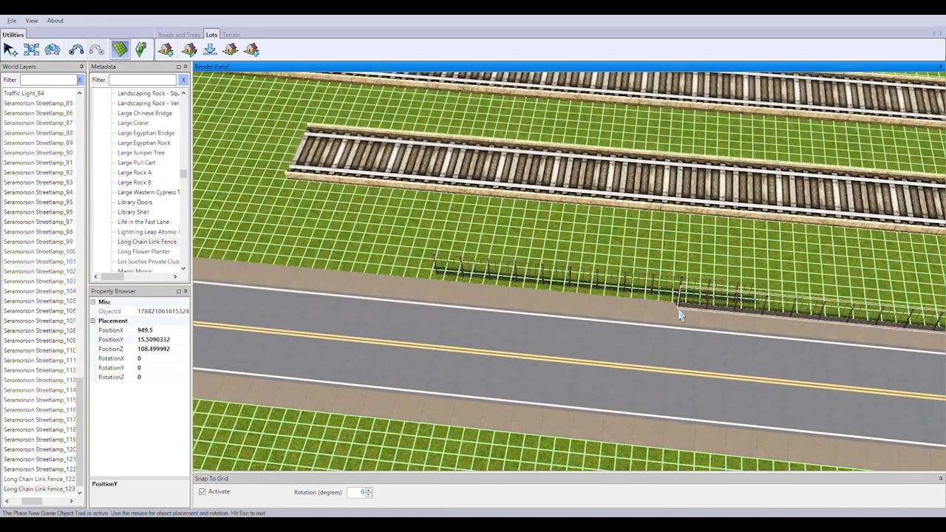
# Step: Place two more Long Chain Link Fence sections end to end along the sidewalk, reaching PositionX 997.5 at PositionZ 108.5
pyautogui.moveTo(679, 315); pyautogui.dragTo(609, 347, button='right')
pyautogui.scroll(3, 608, 347)
pyautogui.click(589, 403)
pyautogui.moveTo(589, 404); pyautogui.dragTo(411, 298, button='right')
pyautogui.click(412, 298)
pyautogui.moveTo(776, 362); pyautogui.dragTo(678, 309, button='right')
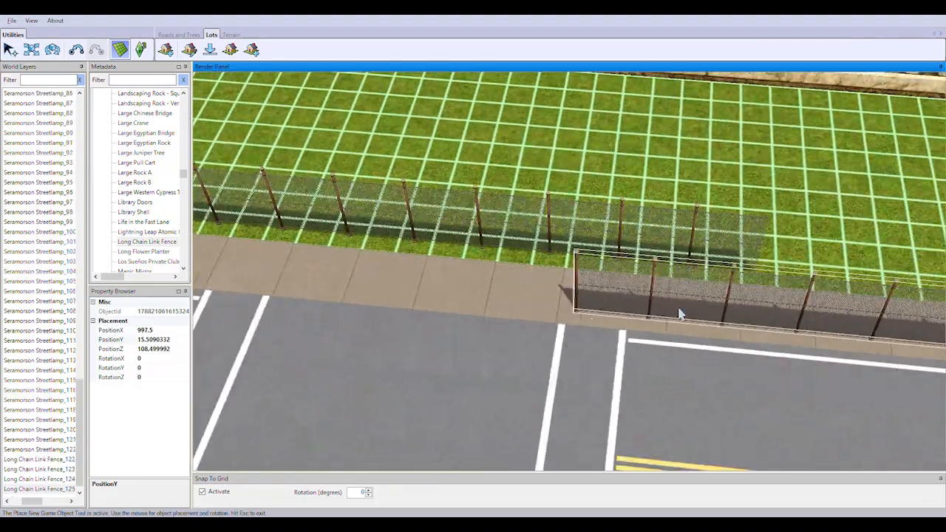
# Step: Continue the Long Chain Link Fence row along the grass edge up to PositionX 1093.5, keeping PositionZ 108.5
pyautogui.click(765, 260)
pyautogui.moveTo(765, 260); pyautogui.dragTo(582, 357, button='right')
pyautogui.scroll(-3, 581, 357)
pyautogui.scroll(3, 418, 414)
pyautogui.click(418, 414)
pyautogui.moveTo(418, 414); pyautogui.dragTo(666, 351, button='right')
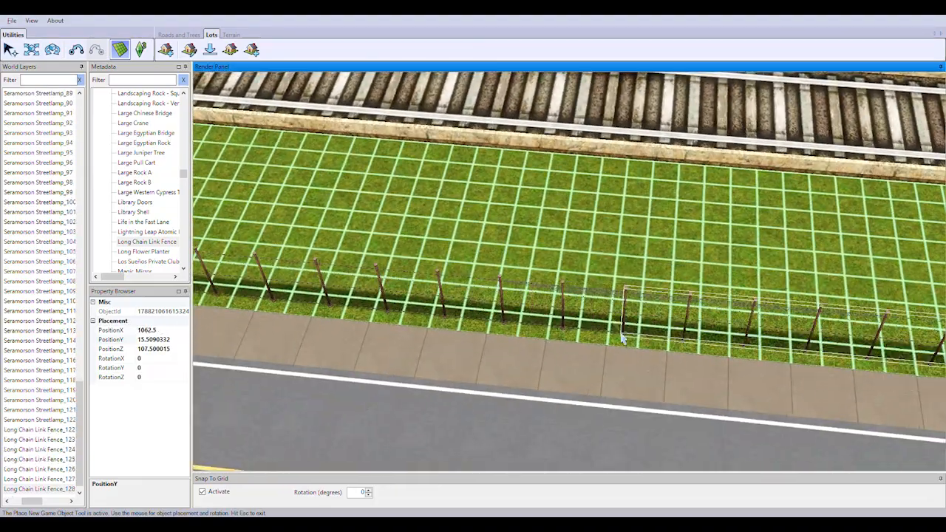
pyautogui.click(467, 317)
pyautogui.scroll(-3, 467, 317)
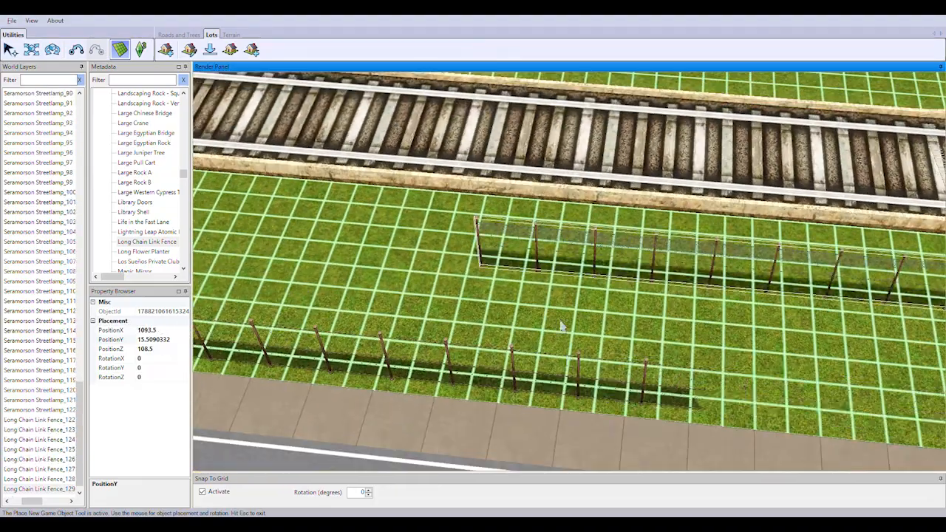
# Step: Extend the Long Chain Link Fence row beside the road toward the concrete tunnel block, up to PositionX 1213.5
pyautogui.moveTo(467, 318); pyautogui.dragTo(717, 405, button='right')
pyautogui.scroll(3, 502, 399)
pyautogui.click(502, 399)
pyautogui.click(645, 411)
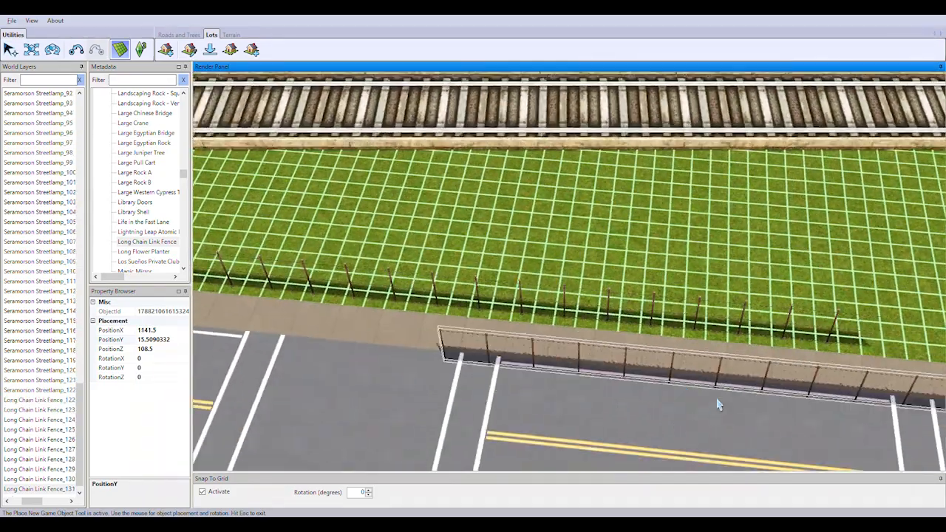
pyautogui.moveTo(782, 338); pyautogui.dragTo(312, 285, button='right')
pyautogui.click(698, 370)
pyautogui.click(555, 341)
pyautogui.moveTo(183, 174); pyautogui.dragTo(186, 183)
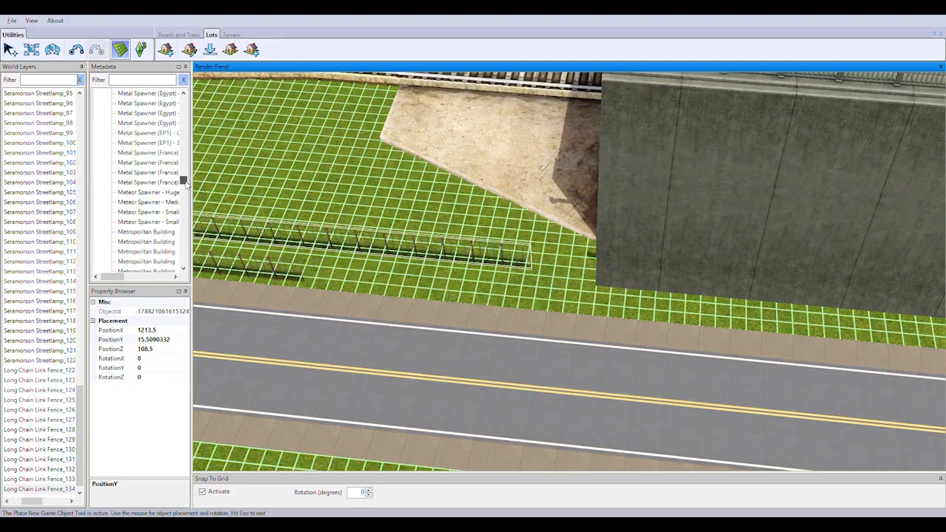
pyautogui.click(148, 172)
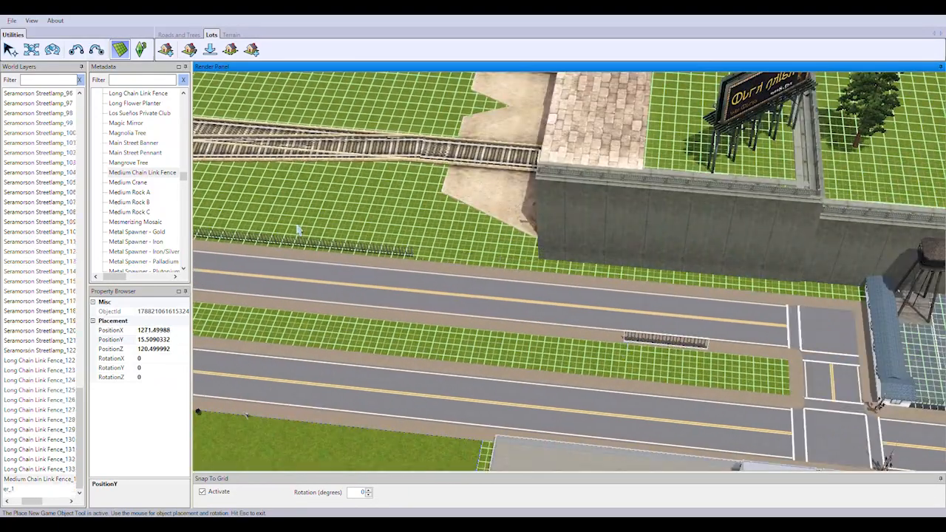
pyautogui.scroll(3, 139, 207)
# Step: Finish the roadside barrier with Long Chain Link Fence sections in front of the concrete block, ending at PositionX 1285.5
pyautogui.click(138, 232)
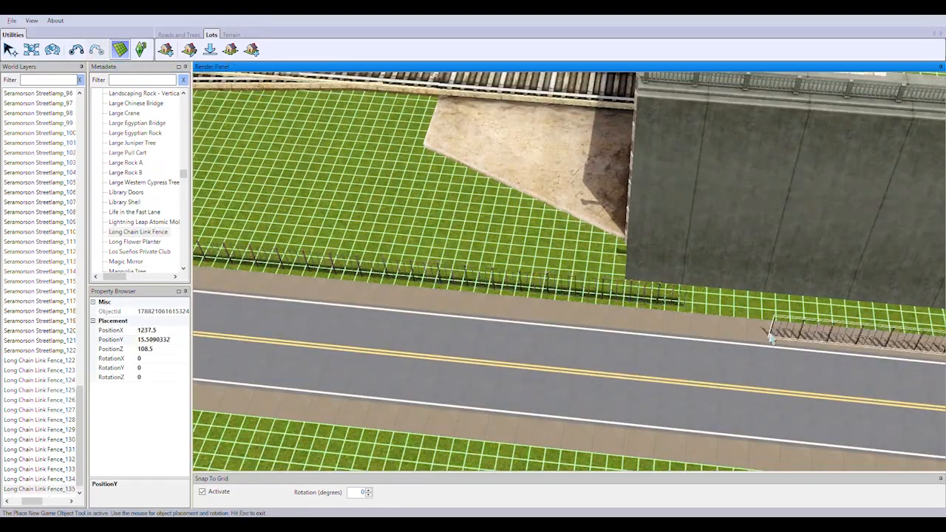
pyautogui.click(771, 337)
pyautogui.moveTo(557, 323); pyautogui.dragTo(406, 311, button='right')
pyautogui.scroll(-4, 333, 292)
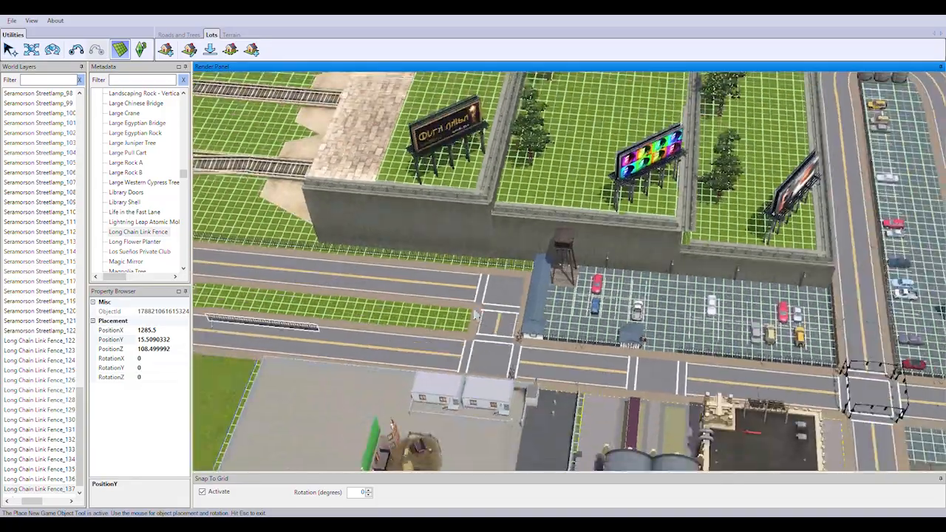
pyautogui.press('Escape')
# Step: Choose a Retaining Wall object for placement on the grass shore beside the waterfront tunnel
pyautogui.moveTo(476, 314); pyautogui.dragTo(579, 276, button='right')
pyautogui.scroll(-3, 579, 264)
pyautogui.moveTo(579, 277); pyautogui.dragTo(435, 272, button='middle')
pyautogui.moveTo(435, 272); pyautogui.dragTo(705, 367, button='right')
pyautogui.moveTo(705, 367); pyautogui.dragTo(384, 255, button='middle')
pyautogui.scroll(3, 384, 255)
pyautogui.moveTo(184, 174); pyautogui.dragTo(185, 204)
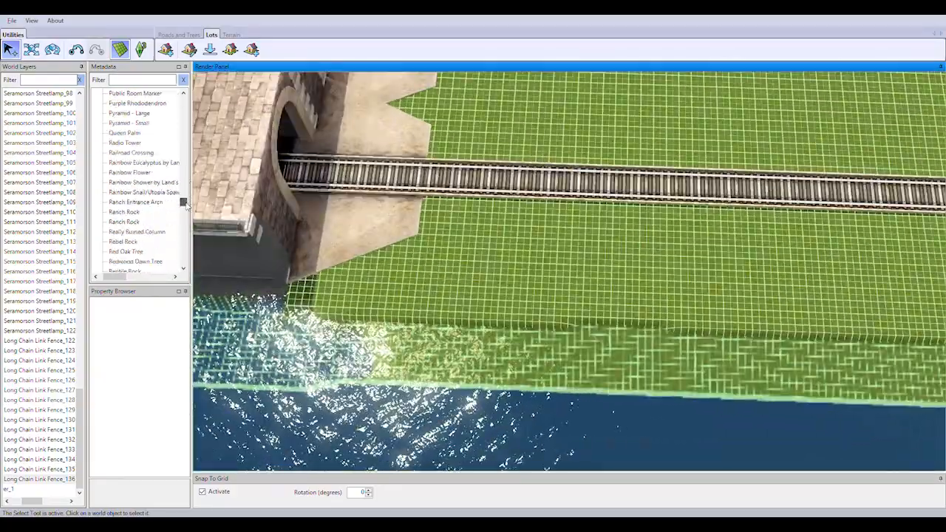
pyautogui.click(136, 232)
pyautogui.scroll(2, 545, 313)
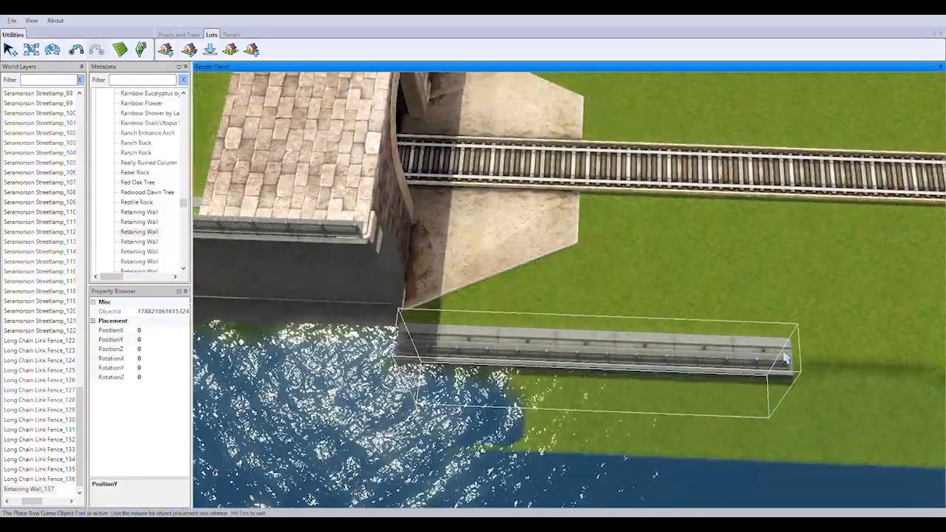
# Step: Replace the unsnapped retaining wall with a grid-snapped one along the shore at PositionX 1217.5, PositionZ 11.5
pyautogui.click(786, 347)
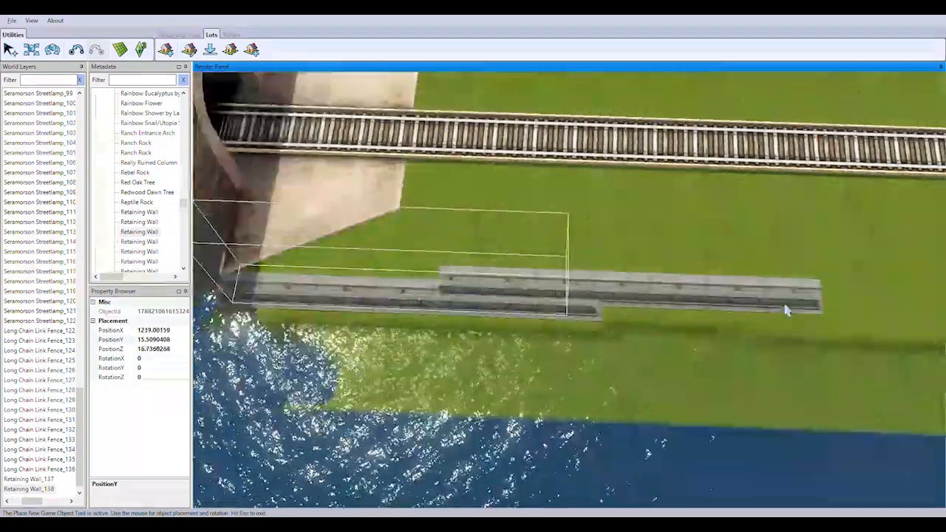
pyautogui.click(120, 50)
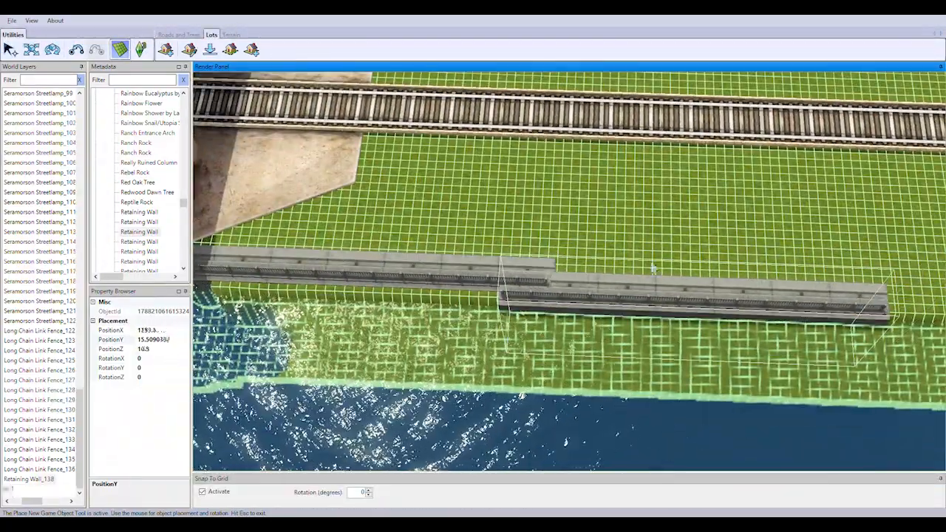
pyautogui.hotkey('ctrl', 'z')
pyautogui.moveTo(545, 277); pyautogui.dragTo(604, 273, button='right')
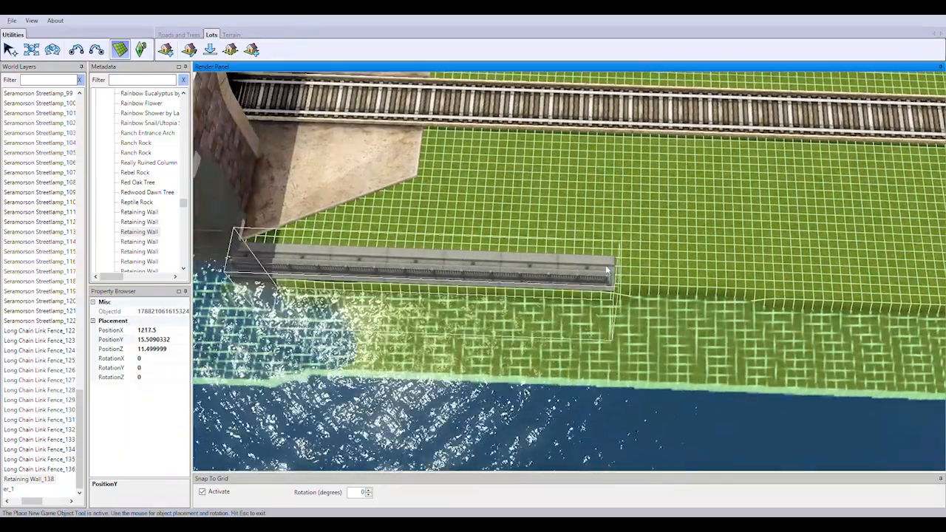
pyautogui.click(606, 270)
# Step: Add three retaining wall sections end to end along the shore at PositionX 1178.5, 1139.5 and 1100.5, PositionZ 11.5
pyautogui.press('Right')
pyautogui.press('Right')
pyautogui.click(809, 282)
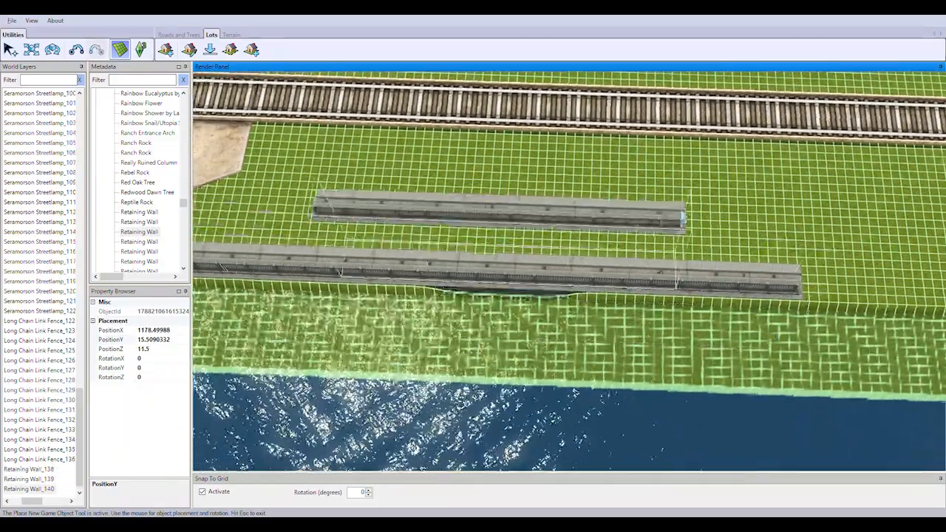
pyautogui.press('Right')
pyautogui.press('Right')
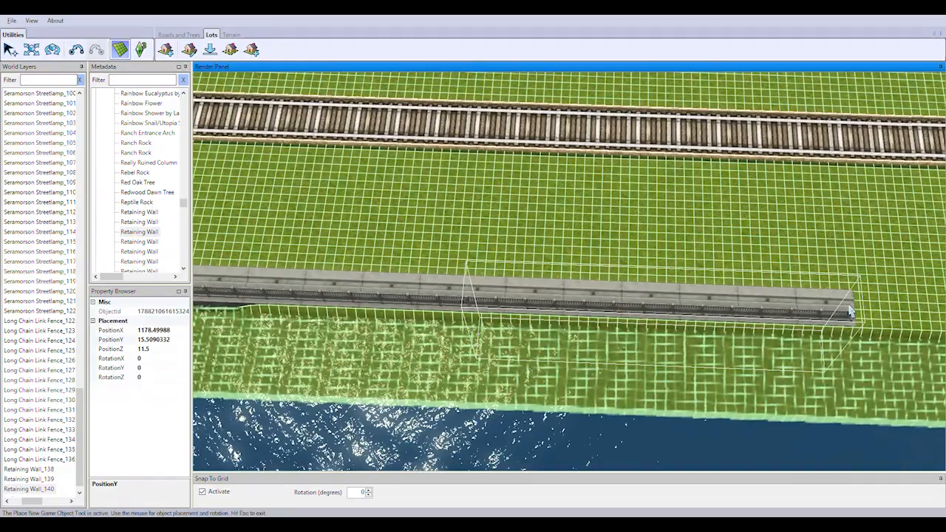
pyautogui.click(853, 312)
pyautogui.press('Right')
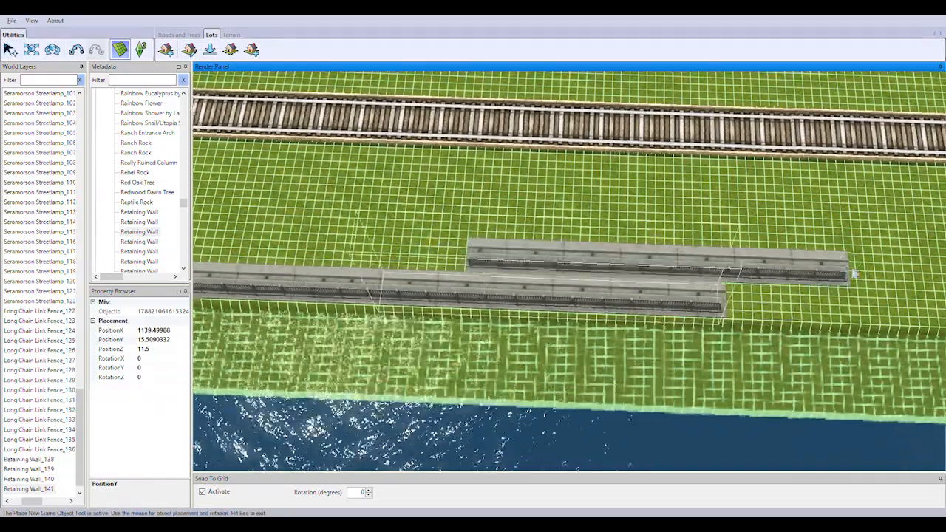
pyautogui.click(854, 310)
# Step: Add two more retaining wall sections along the shore, reaching PositionX 1022.5 at PositionZ 11.5
pyautogui.press('Right')
pyautogui.press('Right')
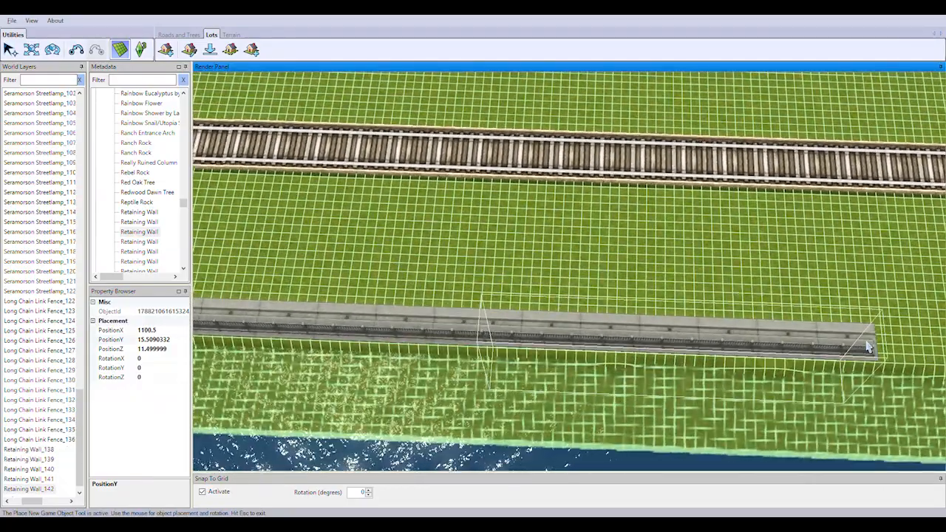
pyautogui.click(868, 347)
pyautogui.press('Right')
pyautogui.press('Right')
pyautogui.click(863, 330)
pyautogui.press('Right')
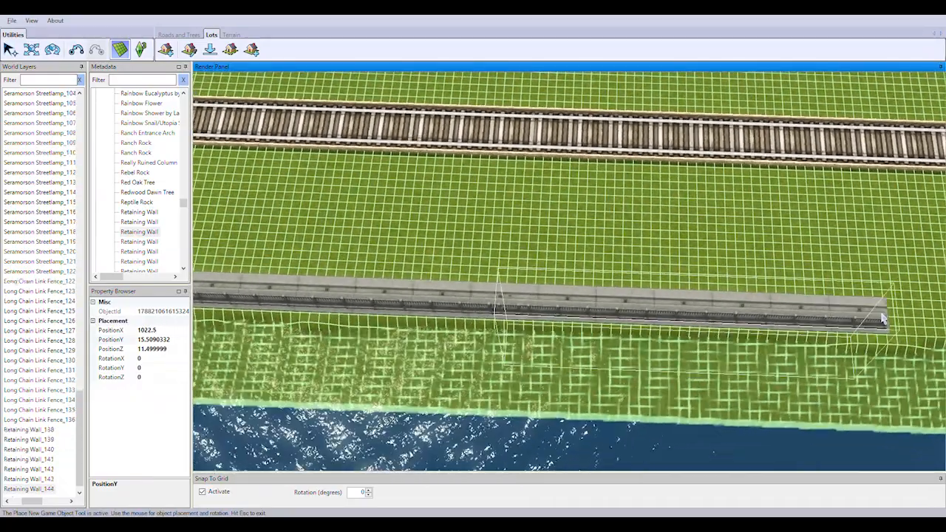
# Step: Complete the shoreline retaining wall past the far tunnel entrance, ending at PositionX 866.5, PositionZ 11.5
pyautogui.press('Right')
pyautogui.click(762, 284)
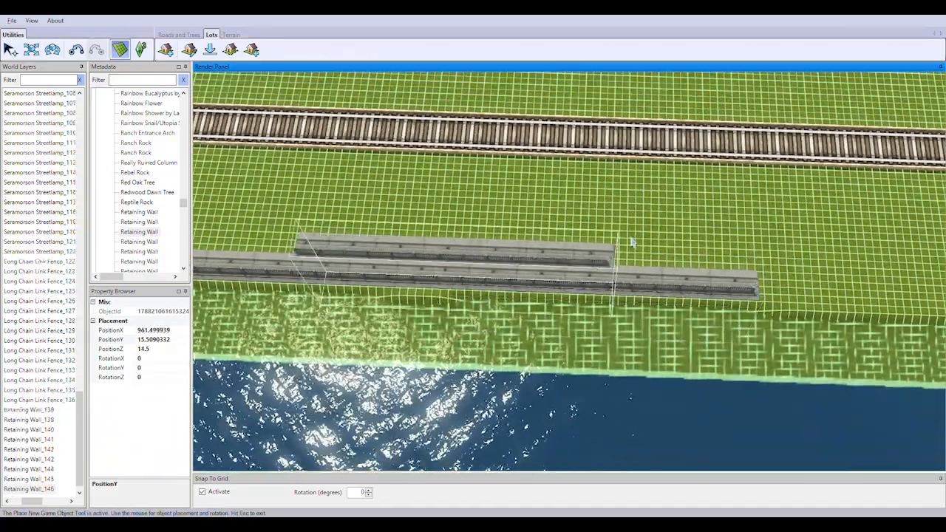
pyautogui.press('Right')
pyautogui.click(787, 240)
pyautogui.press('Right')
pyautogui.click(786, 221)
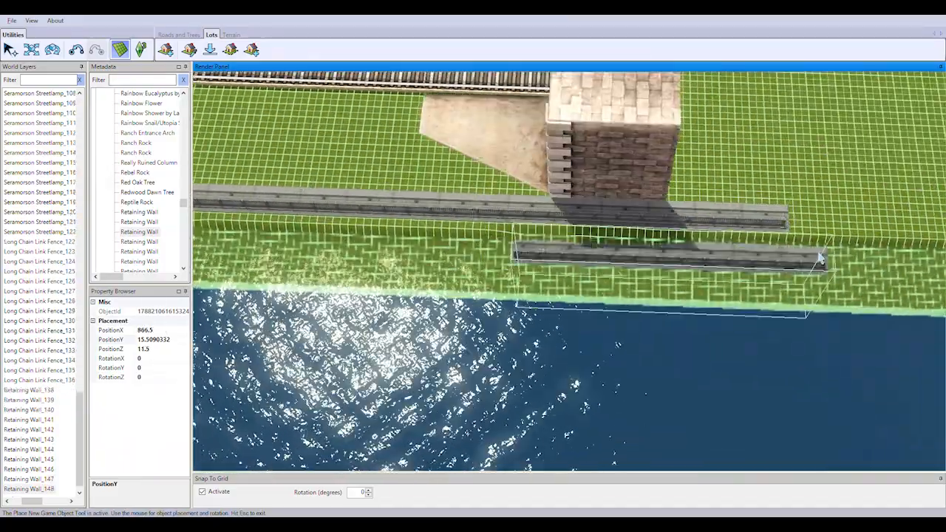
# Step: Lower the shore strip beside the first tunnel below the water using Flatten Terrain with brush size 6 and strength 100
pyautogui.press('Left')
pyautogui.click(231, 35)
pyautogui.click(165, 50)
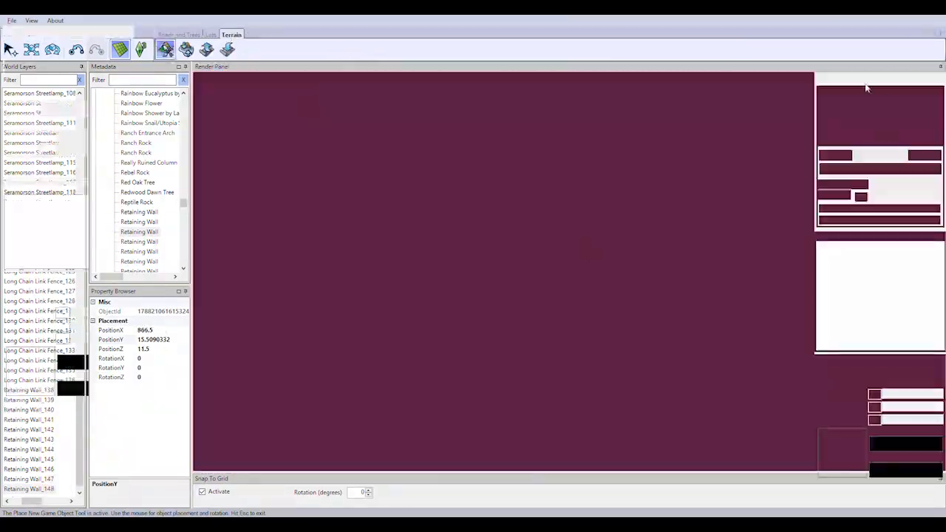
pyautogui.click(851, 78)
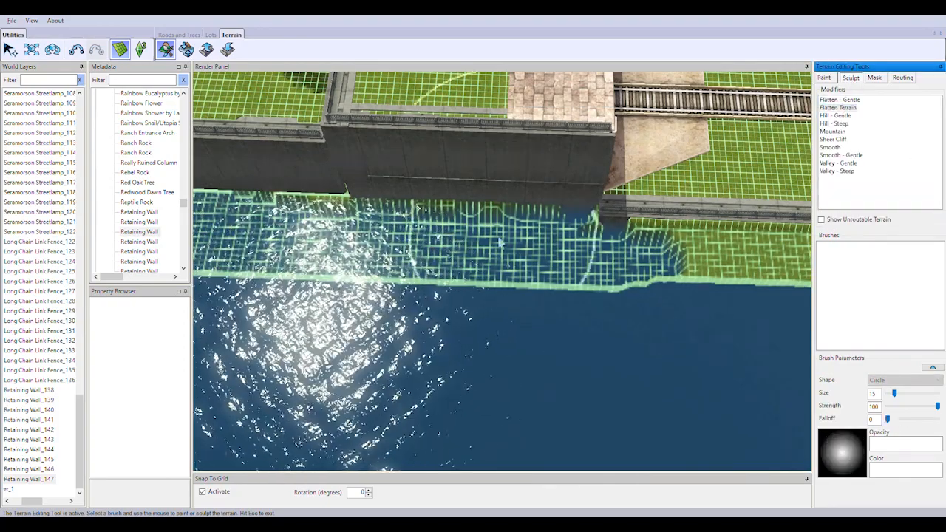
pyautogui.moveTo(578, 260)
pyautogui.mouseDown()
pyautogui.moveTo(680, 258)
pyautogui.moveTo(663, 264)
pyautogui.mouseUp()
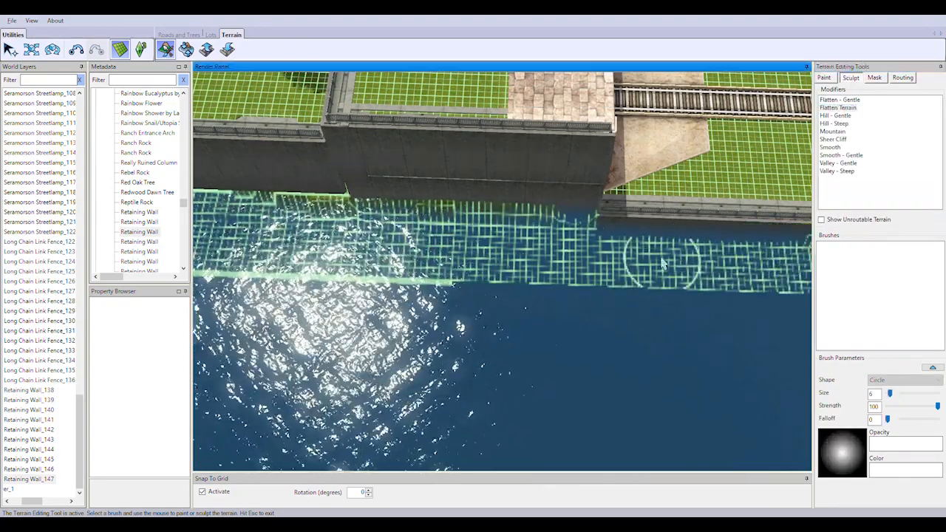
pyautogui.moveTo(663, 264)
pyautogui.mouseDown(button='middle')
pyautogui.moveTo(650, 194)
pyautogui.moveTo(613, 211)
pyautogui.mouseUp(button='middle')
pyautogui.moveTo(612, 211); pyautogui.dragTo(617, 163)
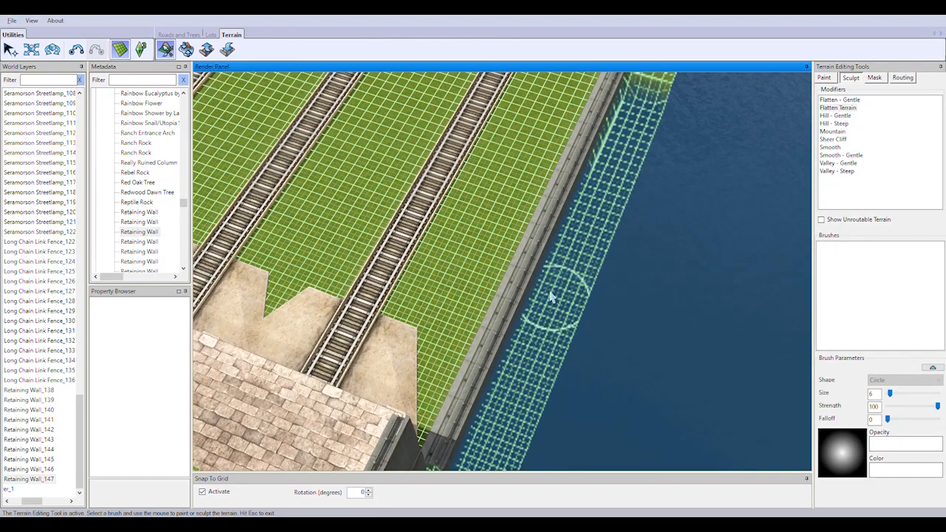
# Step: Flatten the grass strip on the water side of the retaining wall along its middle stretch between the tunnels
pyautogui.moveTo(663, 87); pyautogui.dragTo(577, 244, button='middle')
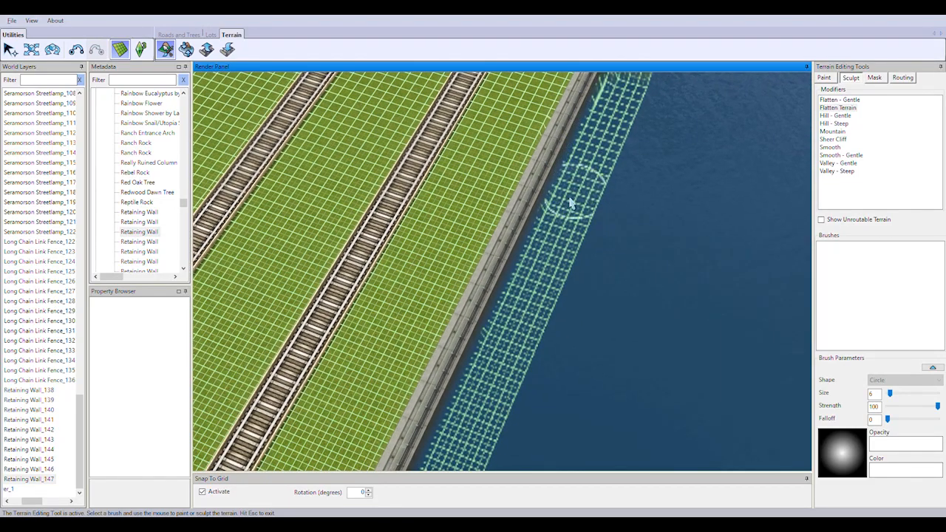
pyautogui.moveTo(618, 131); pyautogui.dragTo(573, 247, button='middle')
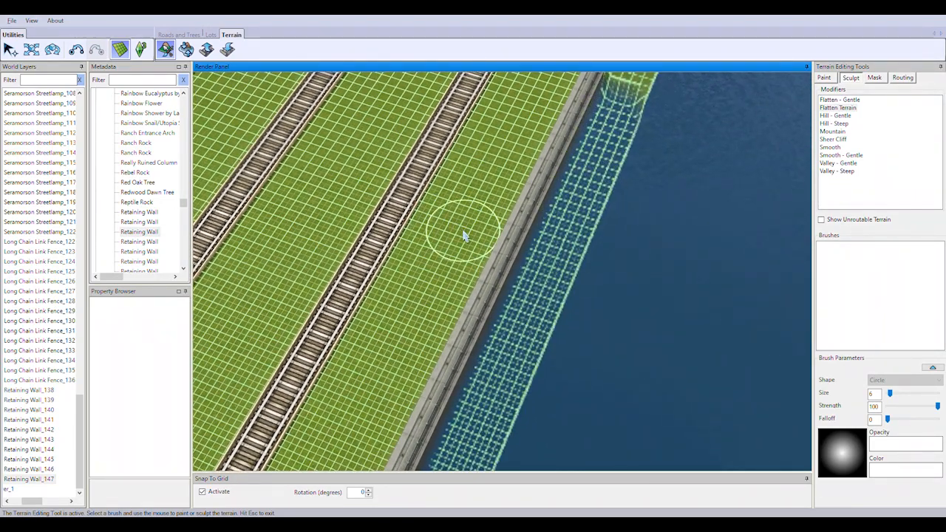
pyautogui.moveTo(614, 104); pyautogui.dragTo(573, 311, button='middle')
pyautogui.moveTo(573, 311); pyautogui.dragTo(610, 246)
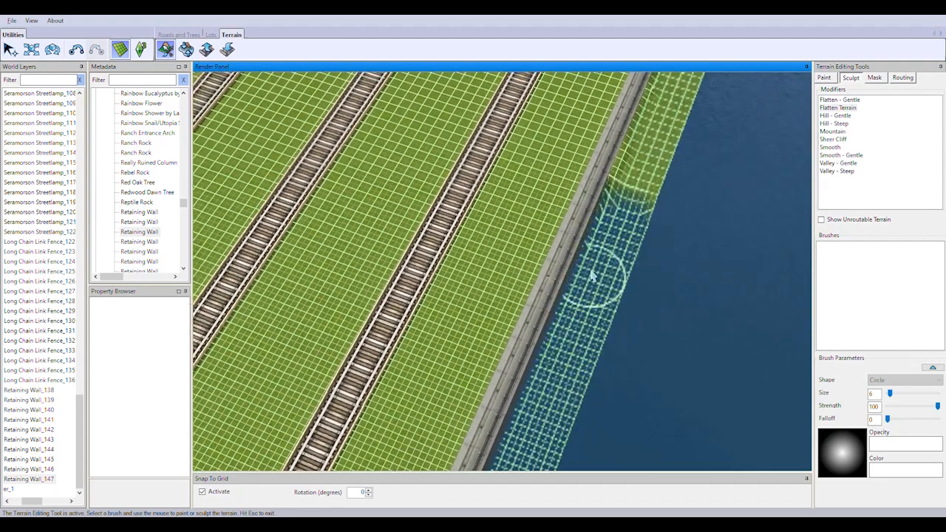
pyautogui.moveTo(660, 131)
pyautogui.mouseDown(button='middle')
pyautogui.moveTo(687, 163)
pyautogui.moveTo(581, 275)
pyautogui.mouseUp(button='middle')
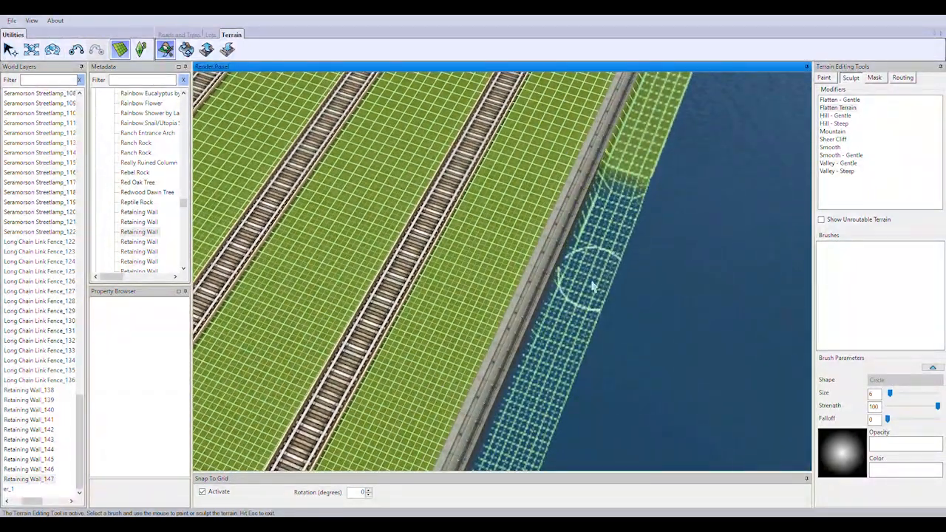
pyautogui.press('Up')
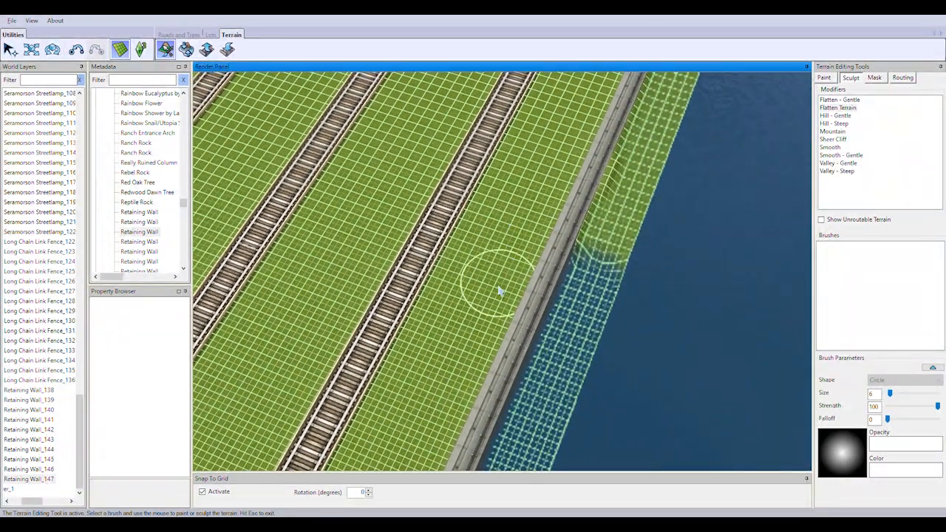
pyautogui.press('Right')
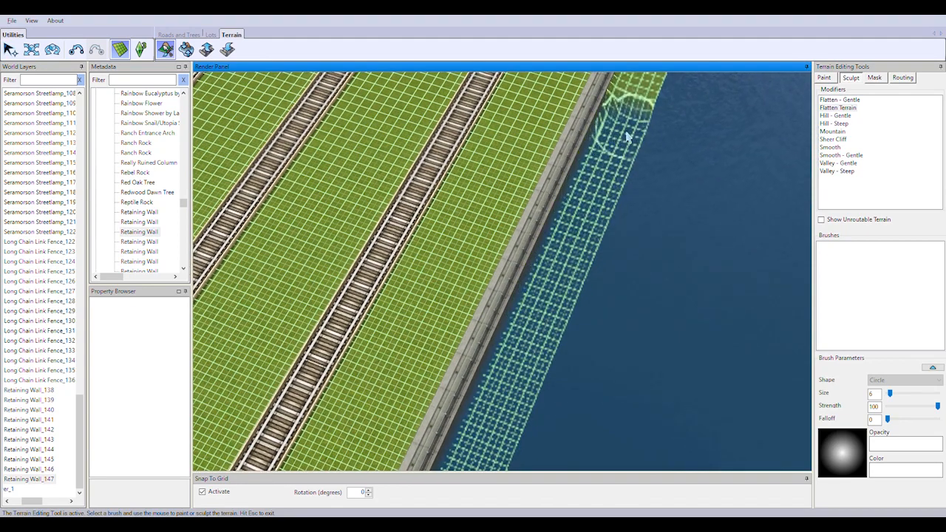
# Step: Flatten the remaining grass strip outside the retaining wall up to and alongside the far tunnel entrance
pyautogui.moveTo(547, 294); pyautogui.dragTo(530, 355, button='middle')
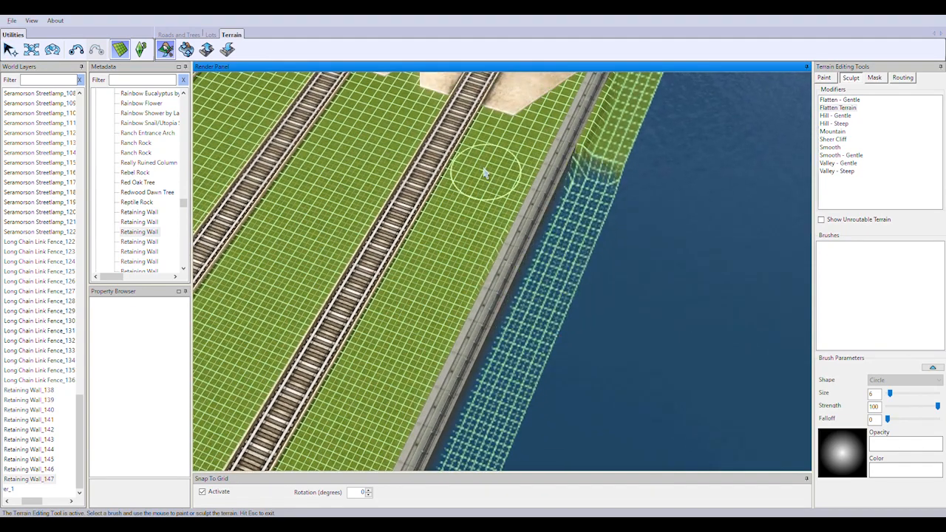
pyautogui.press('Up')
pyautogui.press('Right')
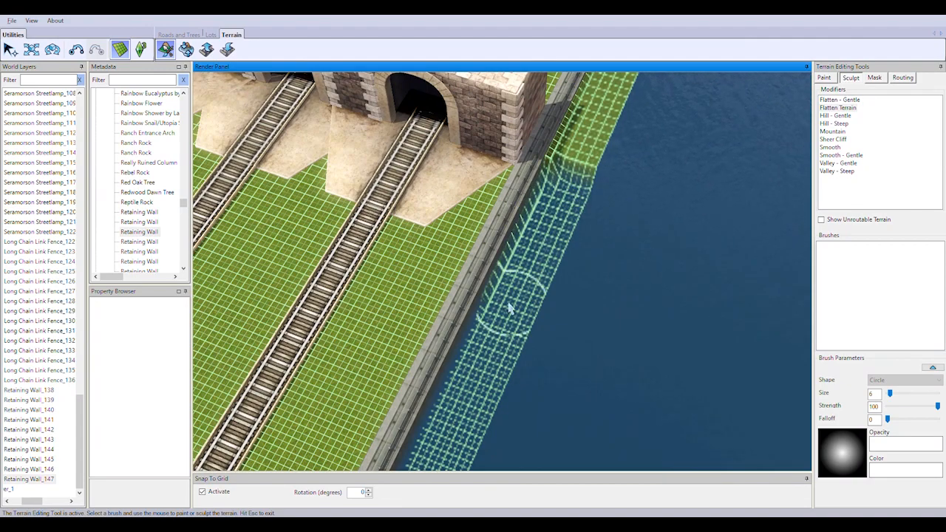
pyautogui.press('Down')
pyautogui.press('Left')
pyautogui.press('Up')
pyautogui.press('Right')
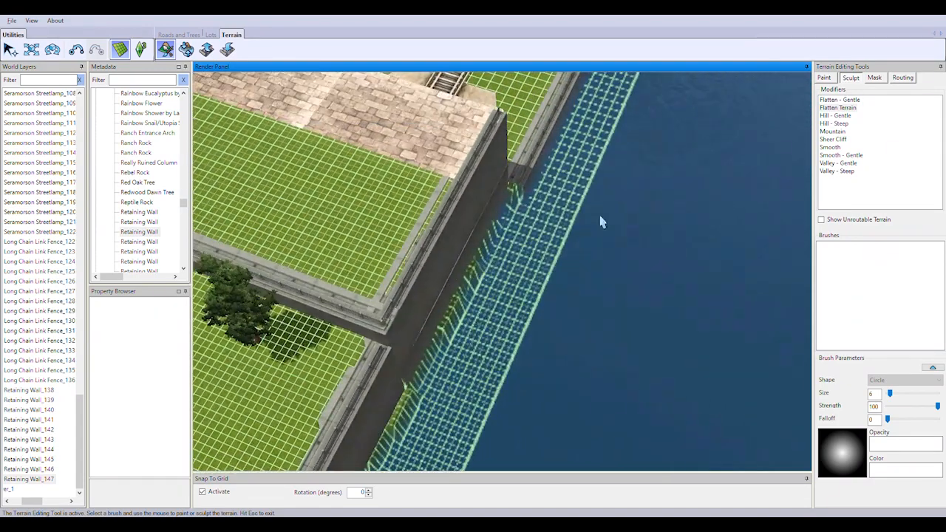
# Step: Paint Layer5 (Dirt 1) between the train tracks, from the first tunnel along the road fence, with brush size 26 and opacity 100
pyautogui.moveTo(517, 229); pyautogui.dragTo(542, 245, button='middle')
pyautogui.scroll(5, 600, 291)
pyautogui.scroll(-3, 624, 249)
pyautogui.moveTo(623, 250)
pyautogui.mouseDown(button='middle')
pyautogui.moveTo(539, 365)
pyautogui.moveTo(570, 230)
pyautogui.moveTo(655, 274)
pyautogui.moveTo(769, 163)
pyautogui.mouseUp(button='middle')
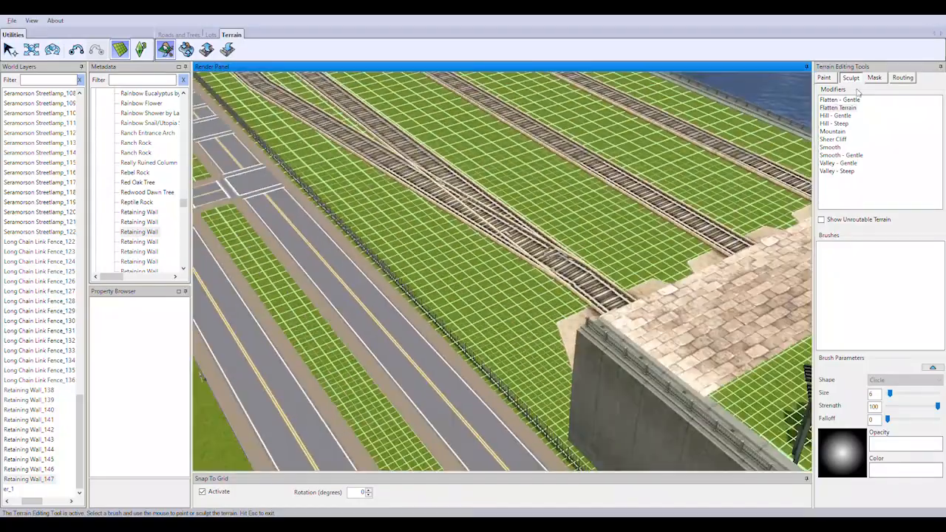
pyautogui.click(825, 78)
pyautogui.moveTo(939, 110); pyautogui.dragTo(937, 116)
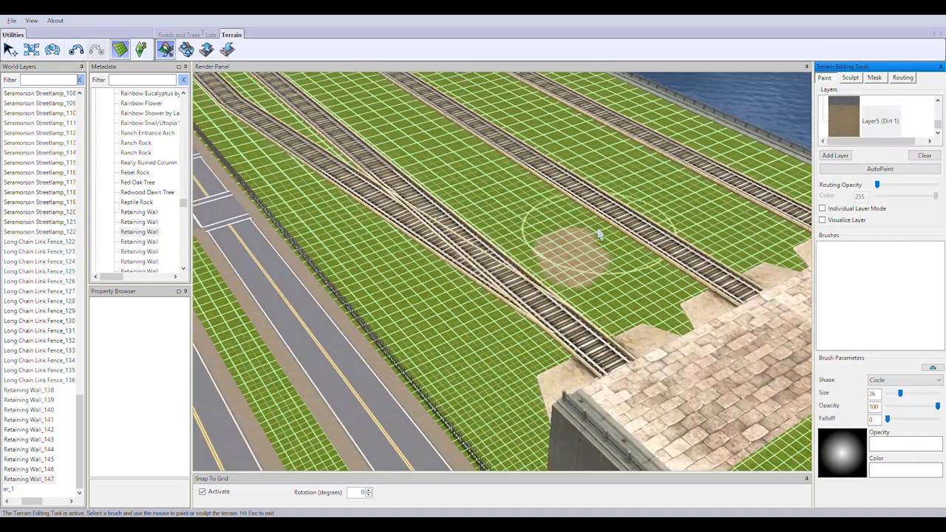
pyautogui.moveTo(560, 258)
pyautogui.mouseDown()
pyautogui.moveTo(533, 295)
pyautogui.moveTo(347, 222)
pyautogui.moveTo(302, 140)
pyautogui.moveTo(412, 185)
pyautogui.moveTo(345, 173)
pyautogui.mouseUp()
pyautogui.scroll(-3, 344, 173)
pyautogui.moveTo(345, 173); pyautogui.dragTo(610, 318, button='middle')
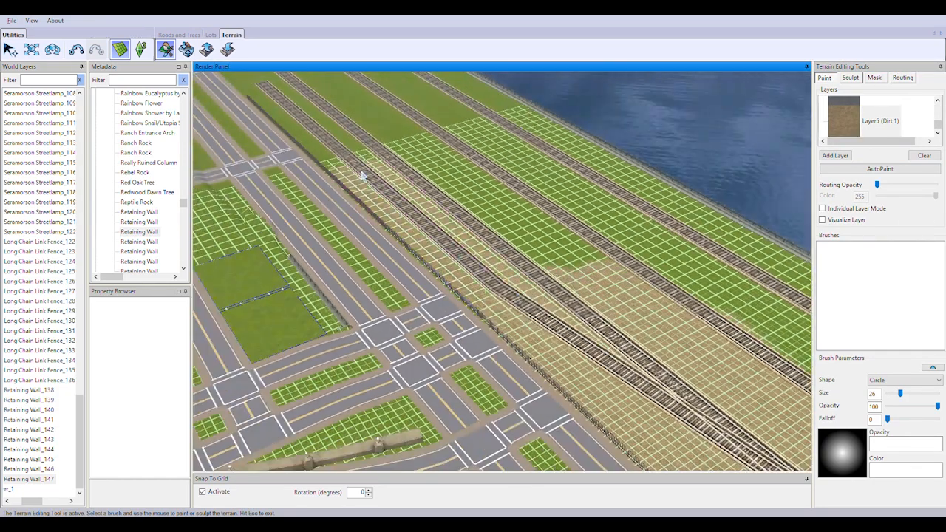
pyautogui.moveTo(493, 208)
pyautogui.mouseDown()
pyautogui.moveTo(587, 217)
pyautogui.moveTo(760, 328)
pyautogui.moveTo(577, 158)
pyautogui.moveTo(518, 129)
pyautogui.mouseUp()
# Step: Paint the remaining grass around the first tunnel entrances with Dirt 1, including the waterfront strip and the corner beside the road fence
pyautogui.moveTo(517, 129)
pyautogui.mouseDown(button='right')
pyautogui.moveTo(708, 363)
pyautogui.moveTo(670, 278)
pyautogui.mouseUp(button='right')
pyautogui.moveTo(670, 278); pyautogui.dragTo(625, 277, button='middle')
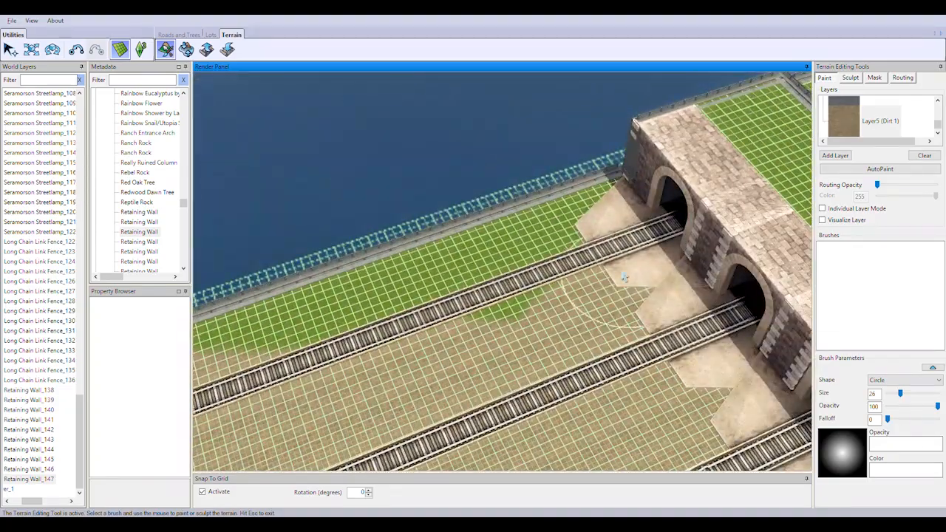
pyautogui.moveTo(425, 288)
pyautogui.mouseDown(button='right')
pyautogui.moveTo(443, 312)
pyautogui.moveTo(412, 317)
pyautogui.mouseUp(button='right')
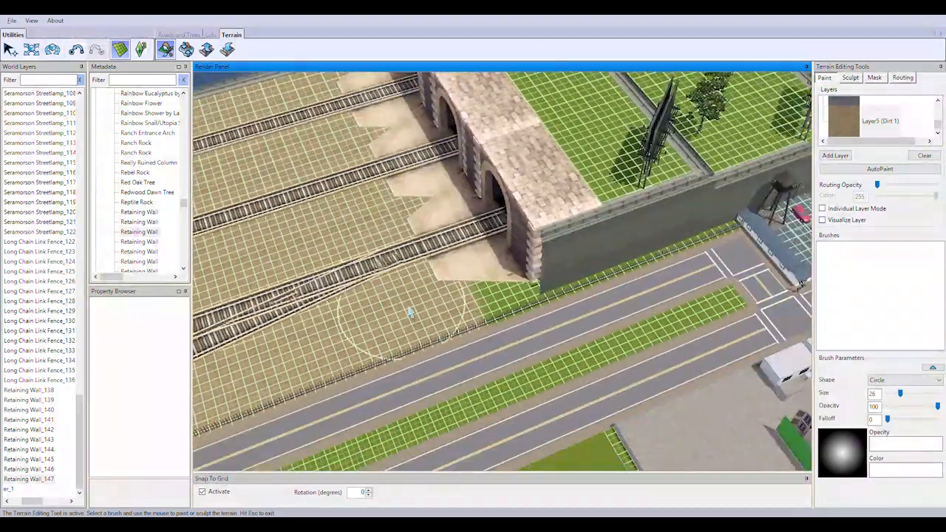
pyautogui.moveTo(411, 317); pyautogui.dragTo(540, 277)
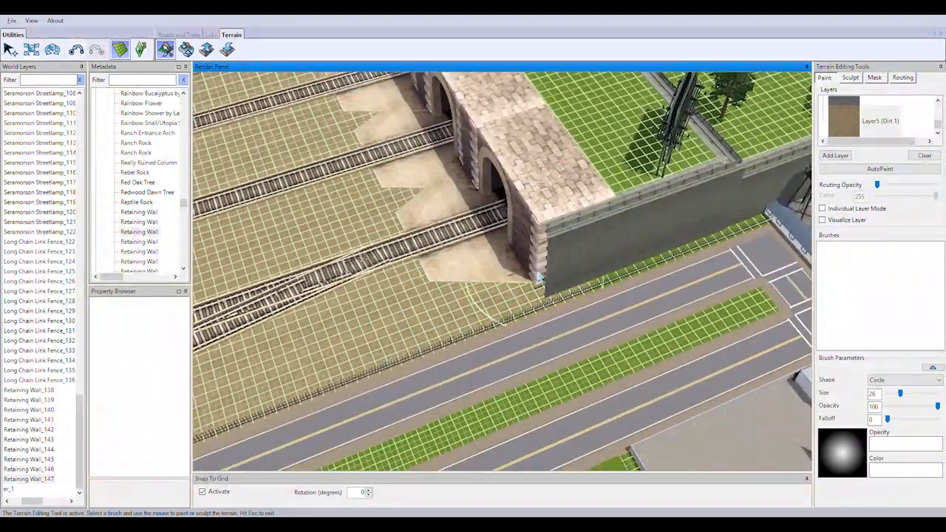
pyautogui.click(725, 252)
# Step: Extend the Dirt 1 paint across the tracks toward the far tunnel using brush size 23
pyautogui.moveTo(655, 308)
pyautogui.mouseDown(button='right')
pyautogui.moveTo(175, 397)
pyautogui.moveTo(568, 192)
pyautogui.mouseUp(button='right')
pyautogui.press(']')
pyautogui.press(']')
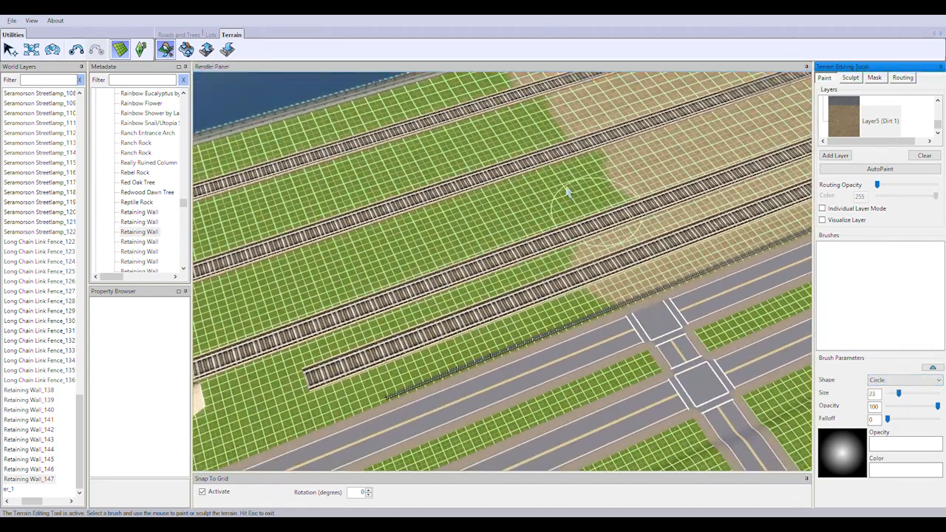
pyautogui.moveTo(567, 192); pyautogui.dragTo(575, 288)
pyautogui.moveTo(428, 225); pyautogui.dragTo(618, 160)
# Step: Paint over the leftover grass patches between the tracks near the far tunnel entrances with Dirt 1
pyautogui.press('Left')
pyautogui.press('Up')
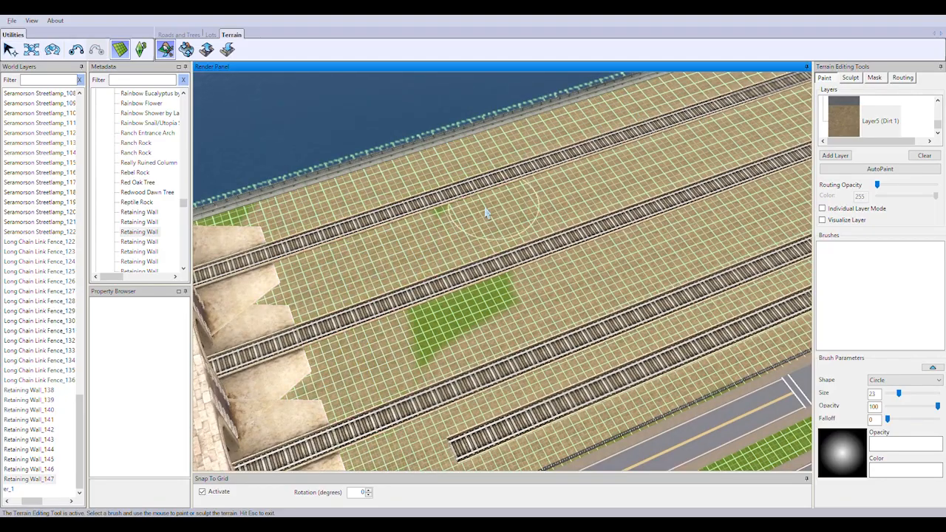
pyautogui.moveTo(486, 213); pyautogui.dragTo(560, 221)
pyautogui.press('Down')
pyautogui.press('Left')
pyautogui.moveTo(439, 355); pyautogui.dragTo(502, 293, button='middle')
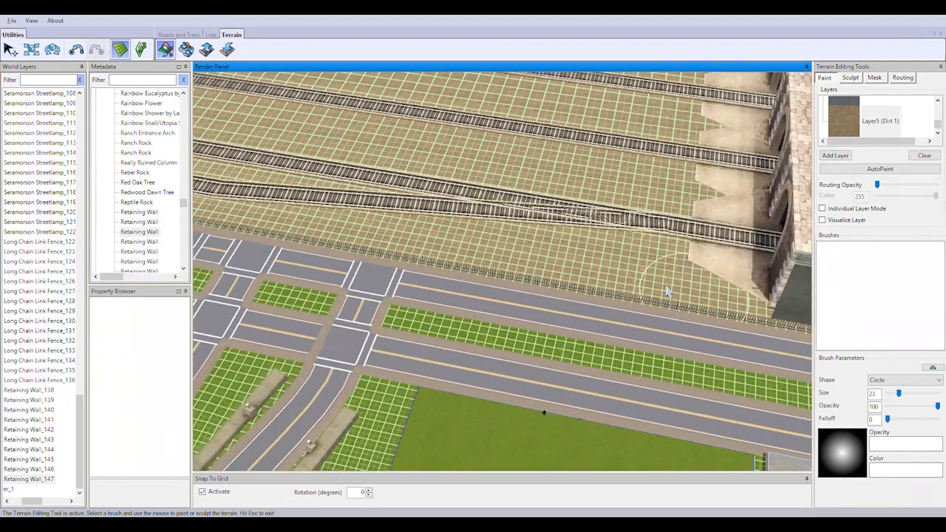
# Step: Remove the fence pieces beside the short siding's end and draw a 64 by 21 lot there at Position X 915, Position Z 88
pyautogui.moveTo(668, 291); pyautogui.dragTo(545, 237, button='right')
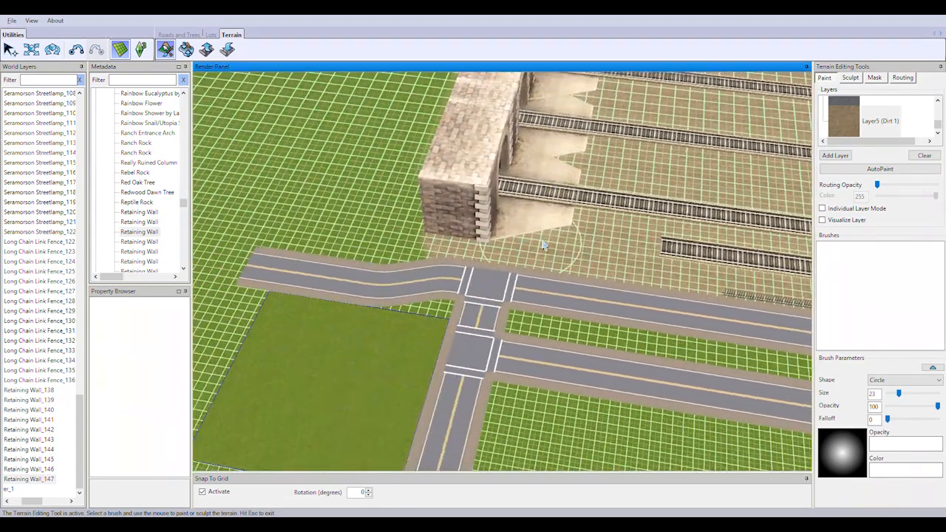
pyautogui.scroll(3, 545, 237)
pyautogui.click(211, 35)
pyautogui.click(165, 50)
pyautogui.scroll(1, 672, 262)
pyautogui.click(643, 285)
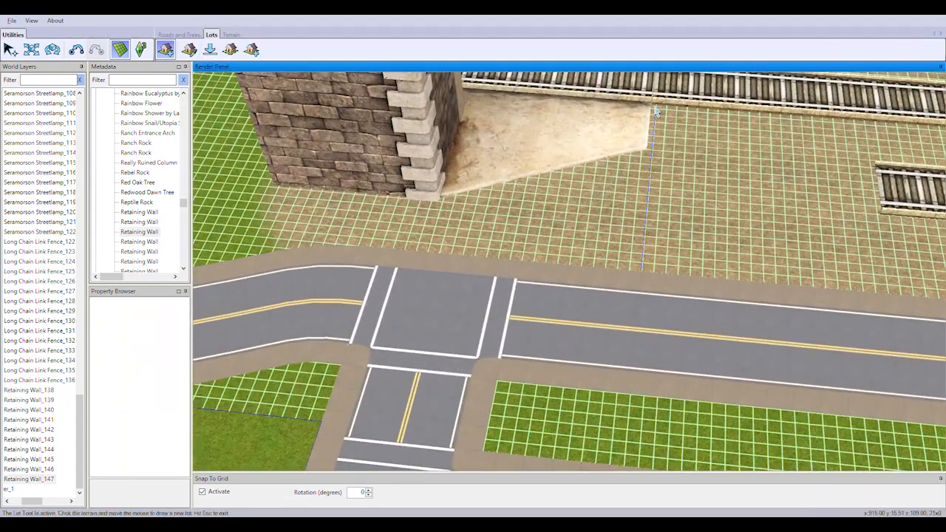
pyautogui.moveTo(655, 114); pyautogui.dragTo(246, 254, button='right')
pyautogui.scroll(-2, 246, 254)
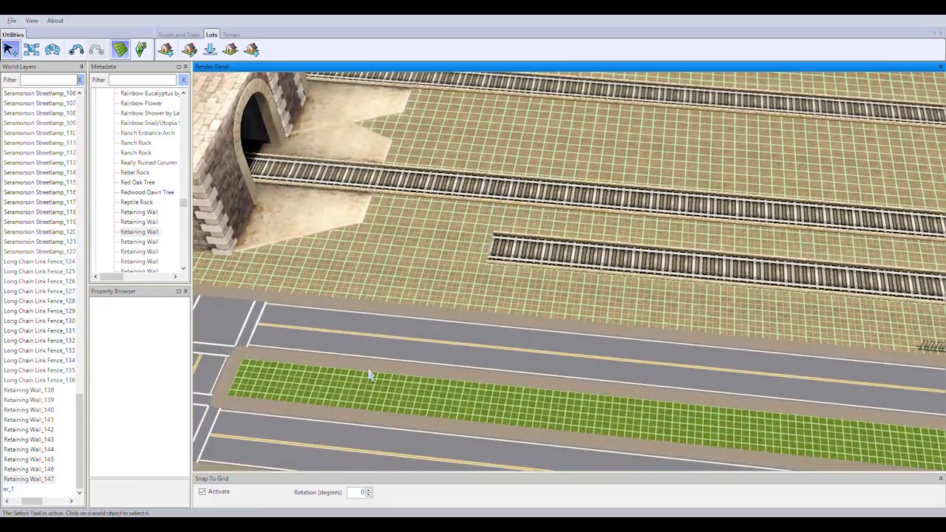
pyautogui.scroll(2, 386, 328)
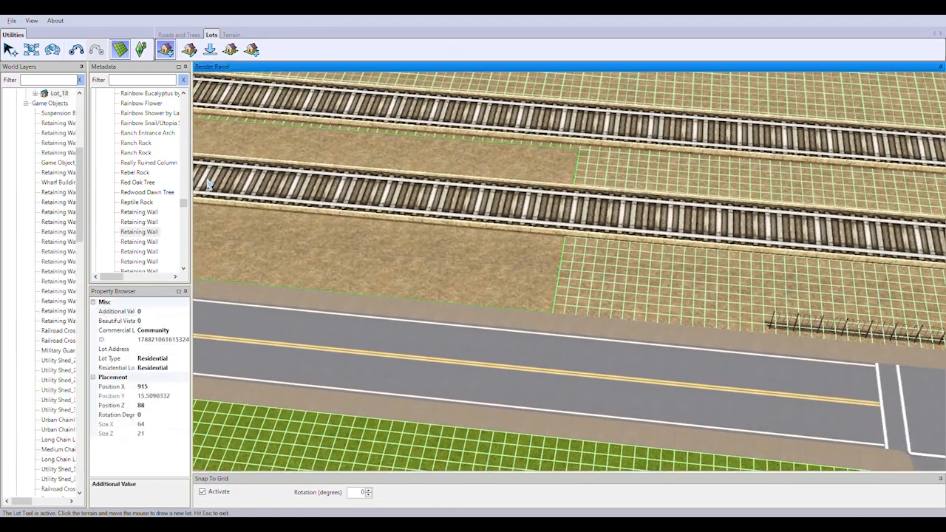
# Step: Place Medium Chain Link Fence pieces at the end of the new siding lot to close the gap to the existing road fence
pyautogui.click(183, 207)
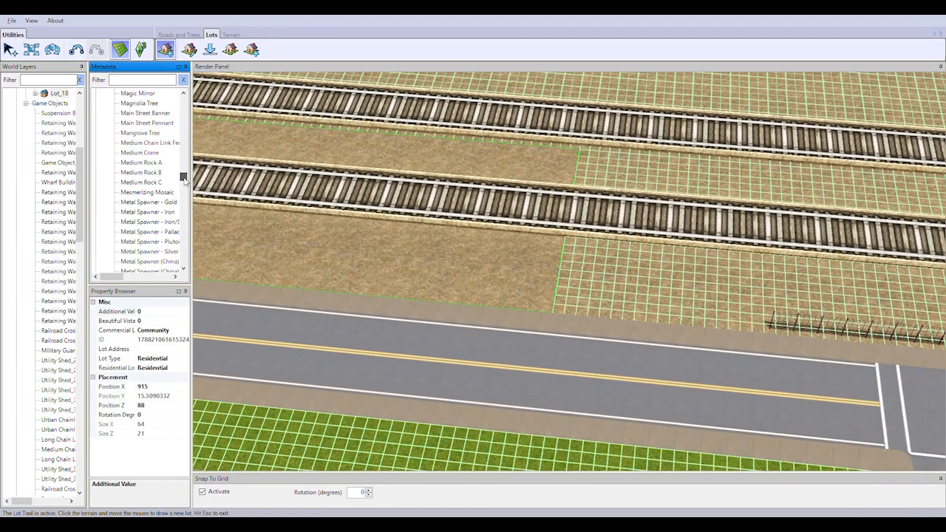
pyautogui.click(151, 144)
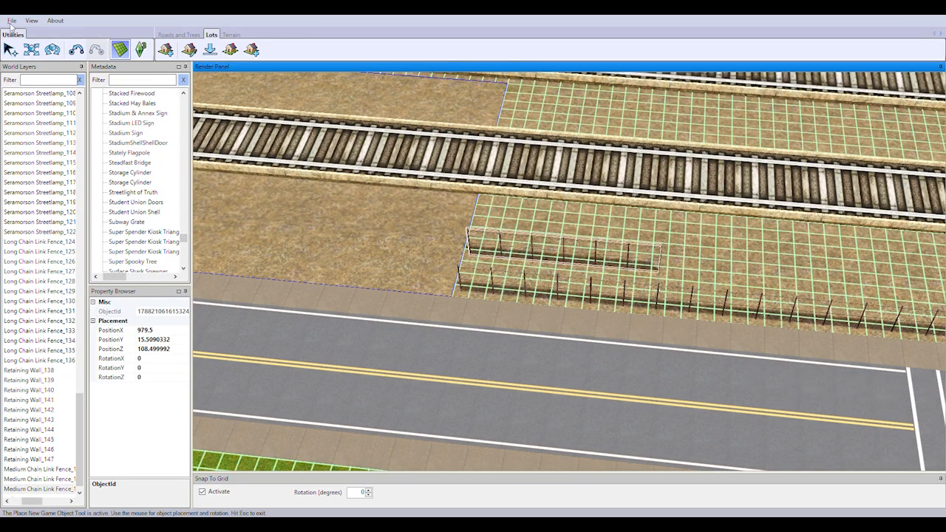
pyautogui.click(9, 49)
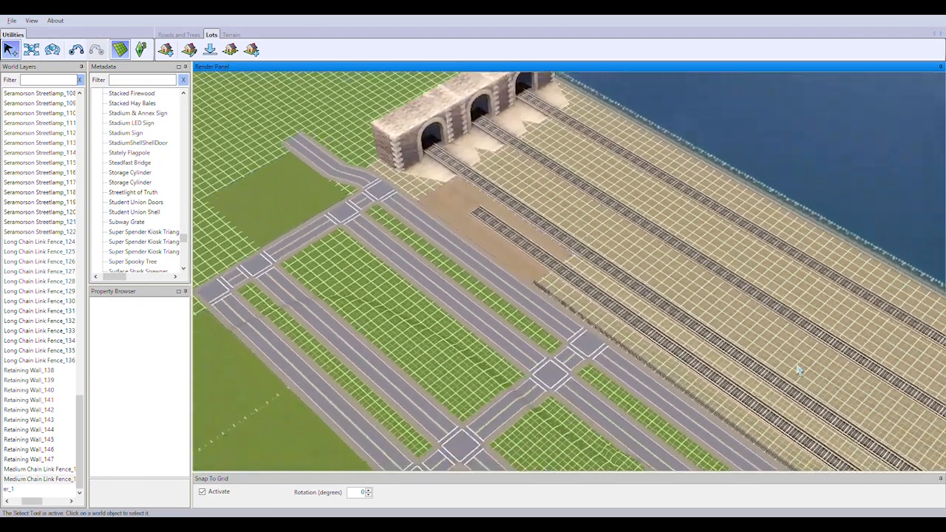
# Step: Delete the empty grass lot beside the warehouse lot, across the road from the train tracks
pyautogui.moveTo(798, 370); pyautogui.dragTo(596, 281, button='middle')
pyautogui.moveTo(596, 281); pyautogui.dragTo(594, 306, button='right')
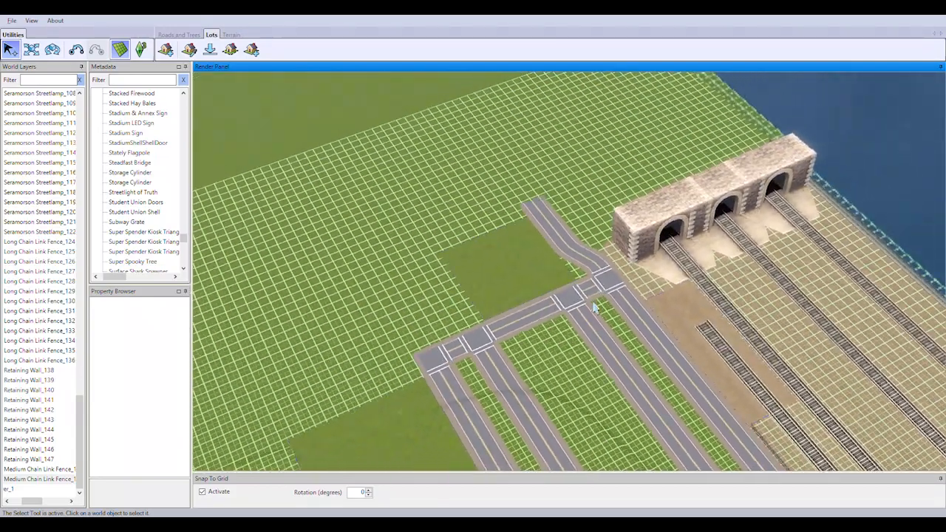
pyautogui.scroll(-3, 595, 308)
pyautogui.moveTo(527, 281); pyautogui.dragTo(495, 125, button='right')
pyautogui.scroll(-2, 545, 310)
pyautogui.moveTo(629, 327); pyautogui.dragTo(466, 244, button='middle')
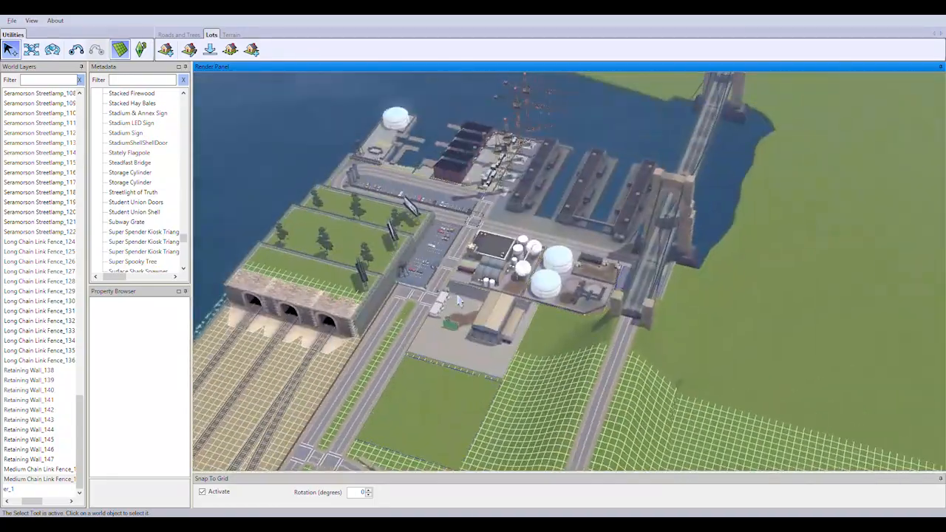
pyautogui.moveTo(532, 251); pyautogui.dragTo(436, 355, button='right')
pyautogui.click(629, 323)
pyautogui.press('Delete')
# Step: Level the cleared ground between the warehouse lot and the curved ramp using Flatten Terrain with brush size 13 and strength 100
pyautogui.moveTo(457, 305); pyautogui.dragTo(473, 285, button='middle')
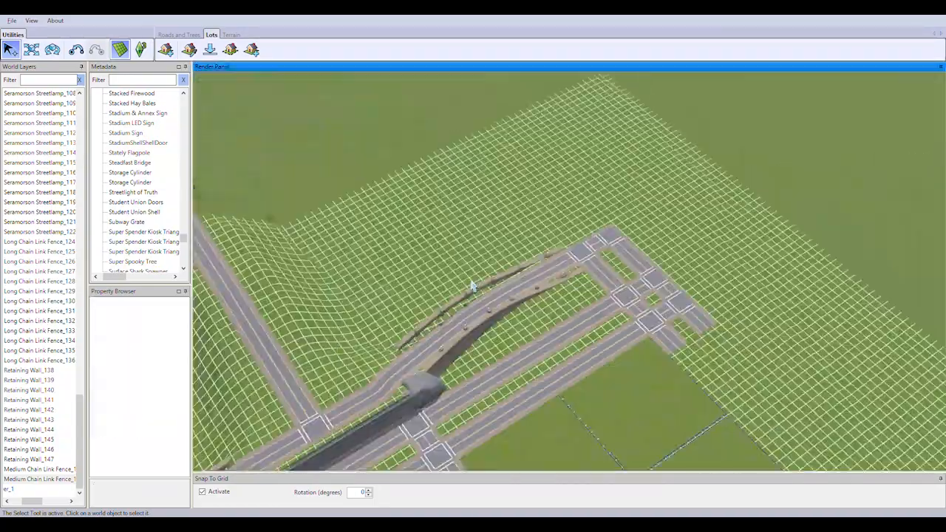
pyautogui.moveTo(473, 286); pyautogui.dragTo(460, 276, button='right')
pyautogui.scroll(2, 461, 277)
pyautogui.click(231, 35)
pyautogui.click(166, 50)
pyautogui.click(853, 80)
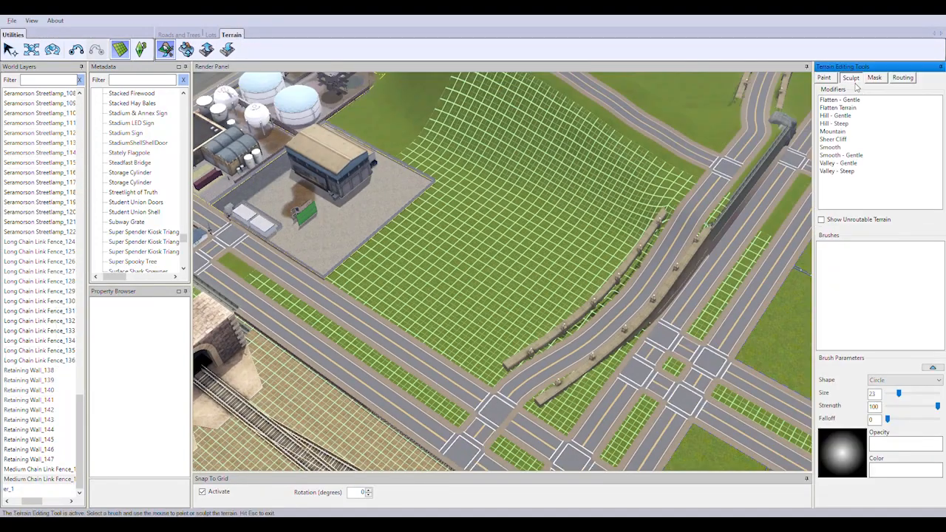
pyautogui.moveTo(571, 224); pyautogui.dragTo(563, 240, button='right')
pyautogui.moveTo(899, 393); pyautogui.dragTo(893, 393)
pyautogui.moveTo(528, 152); pyautogui.dragTo(517, 183, button='right')
pyautogui.scroll(2, 518, 183)
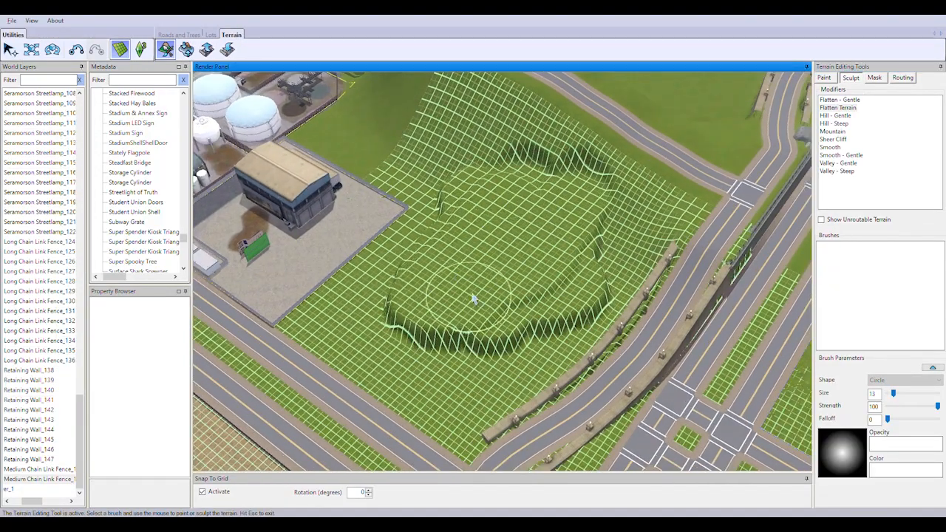
# Step: Soften the steep edges of the flattened area beside the warehouse lot using Smooth - Gentle
pyautogui.click(839, 155)
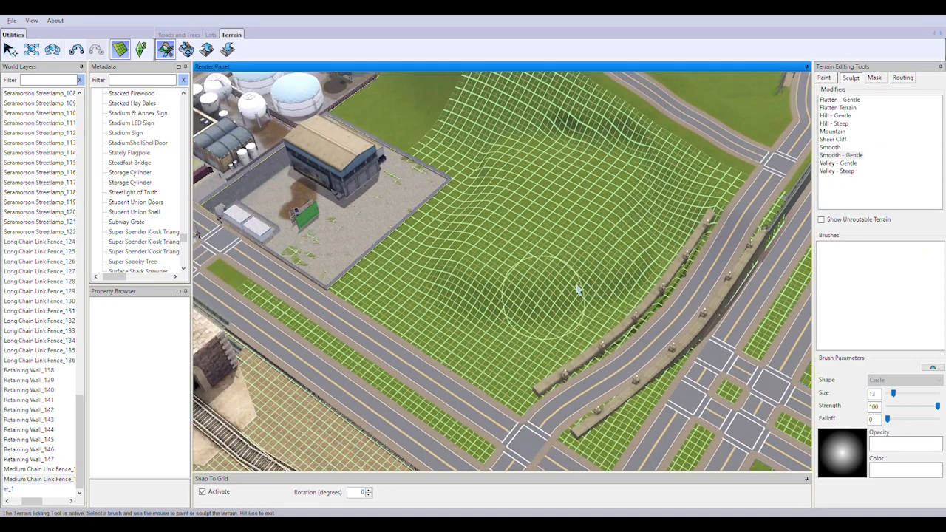
pyautogui.moveTo(482, 253); pyautogui.dragTo(443, 244, button='right')
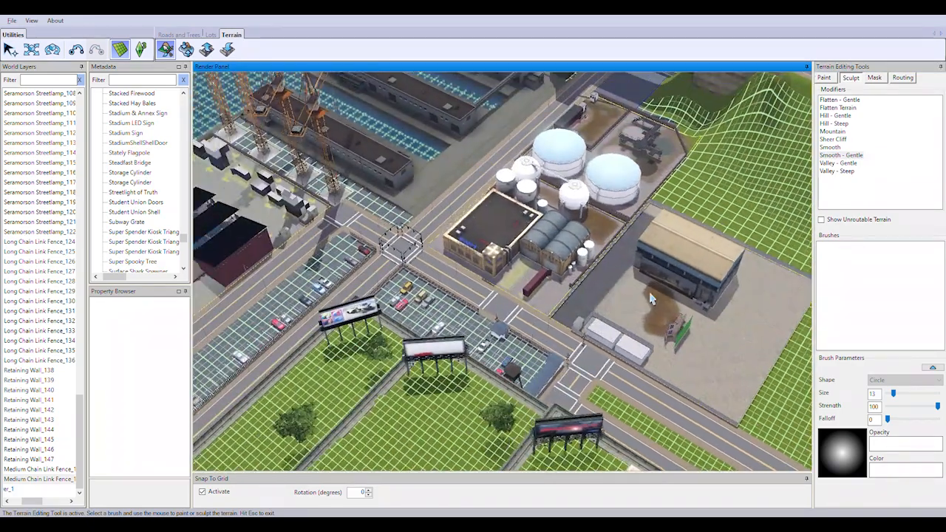
pyautogui.moveTo(443, 244); pyautogui.dragTo(422, 275, button='middle')
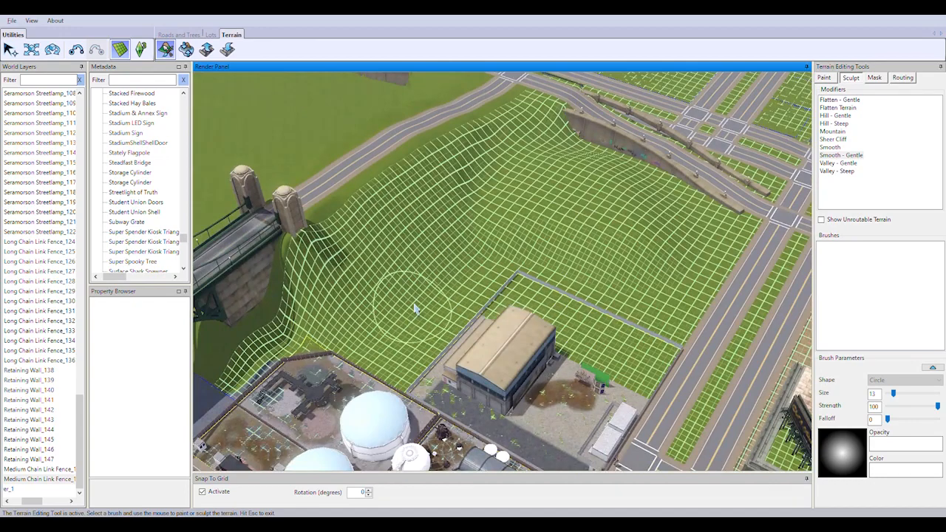
pyautogui.scroll(2, 414, 308)
# Step: Flatten a terrace behind the warehouse lot and the ground toward the ramp's road corner using Flatten Terrain
pyautogui.click(837, 107)
pyautogui.moveTo(490, 216); pyautogui.dragTo(400, 314)
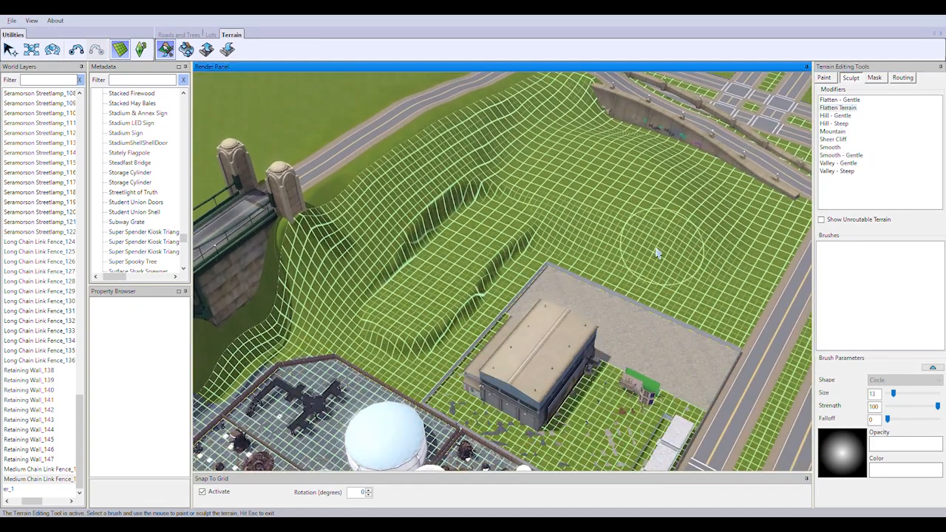
pyautogui.moveTo(656, 253); pyautogui.dragTo(757, 225)
# Step: Blend the terrace behind the warehouse and the raised road corner into the surrounding slope using Smooth - Gentle
pyautogui.click(846, 151)
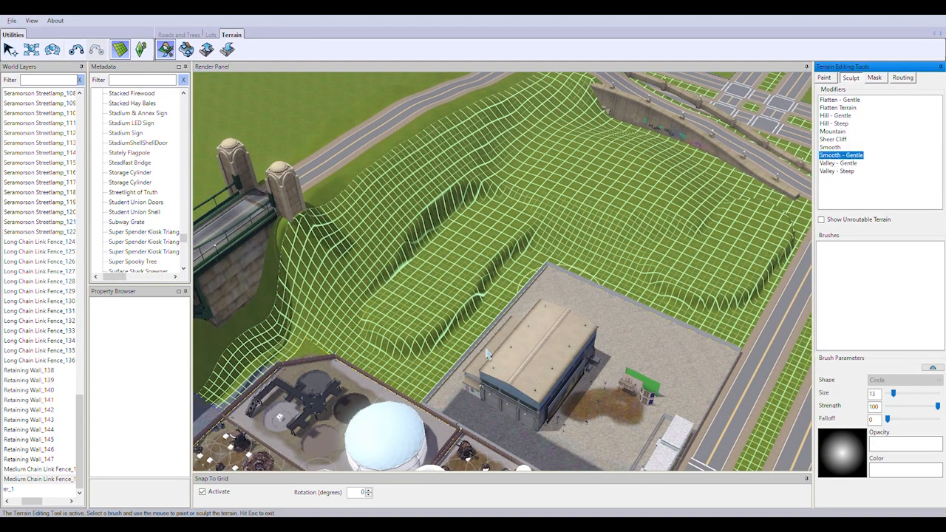
pyautogui.moveTo(487, 355); pyautogui.dragTo(464, 276)
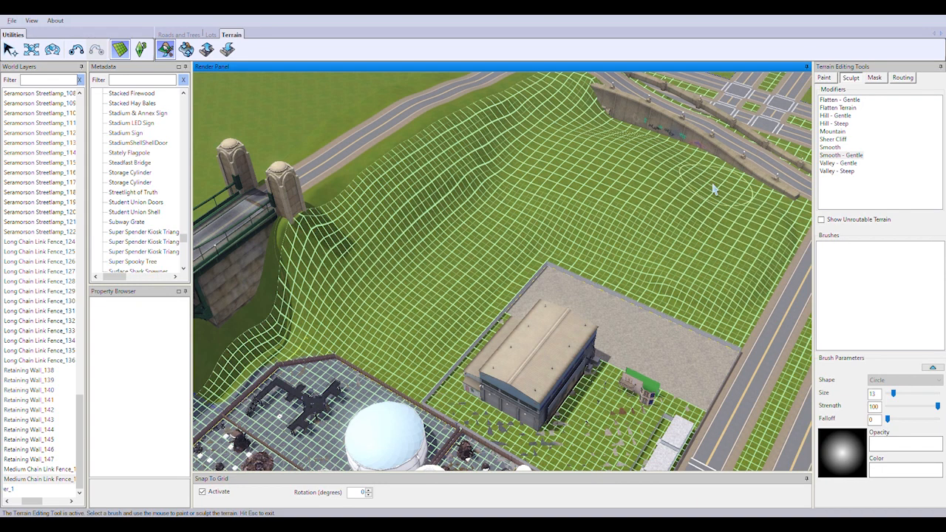
# Step: Examine the reshaped terrain along the road, the slope beside the bridge, and the painted rail yard
pyautogui.moveTo(634, 252); pyautogui.dragTo(683, 253, button='right')
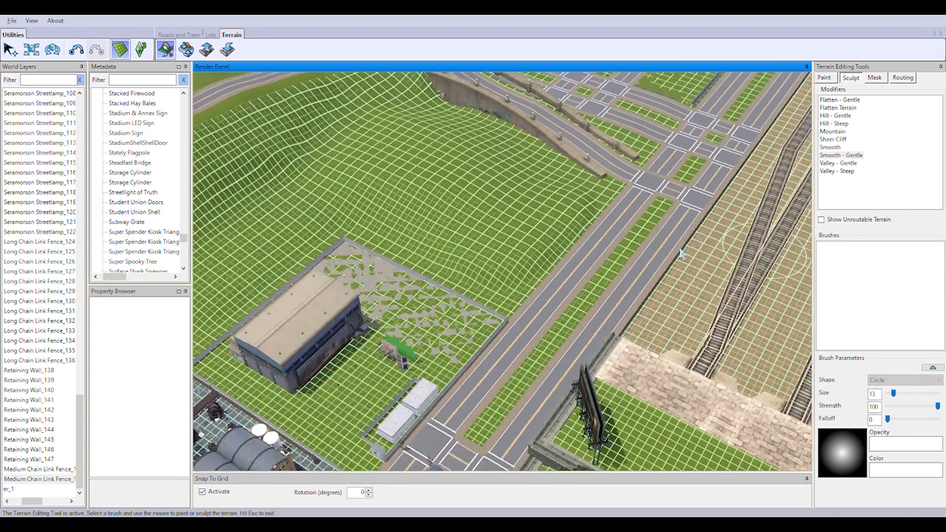
pyautogui.scroll(3, 564, 244)
pyautogui.moveTo(564, 244); pyautogui.dragTo(534, 159, button='right')
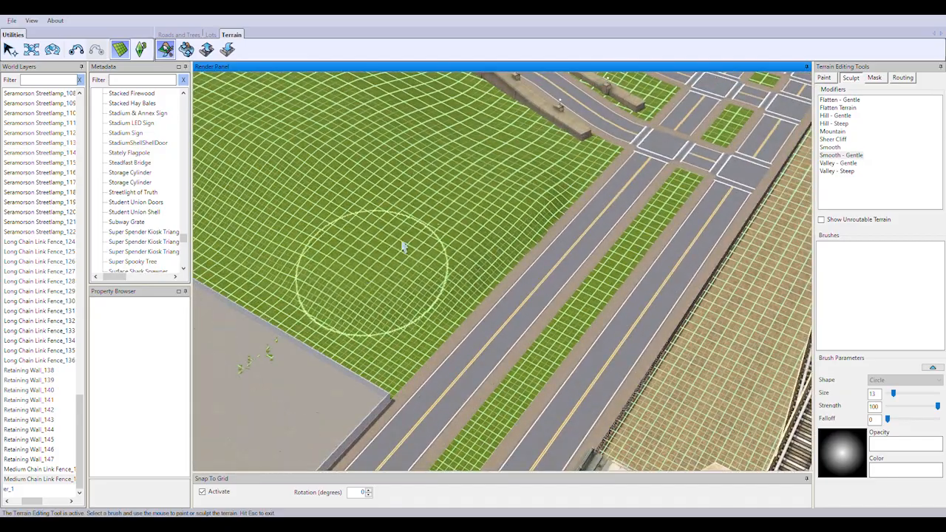
pyautogui.moveTo(404, 246); pyautogui.dragTo(414, 317, button='right')
pyautogui.moveTo(413, 317); pyautogui.dragTo(534, 228, button='middle')
pyautogui.scroll(-3, 535, 228)
pyautogui.scroll(3, 547, 311)
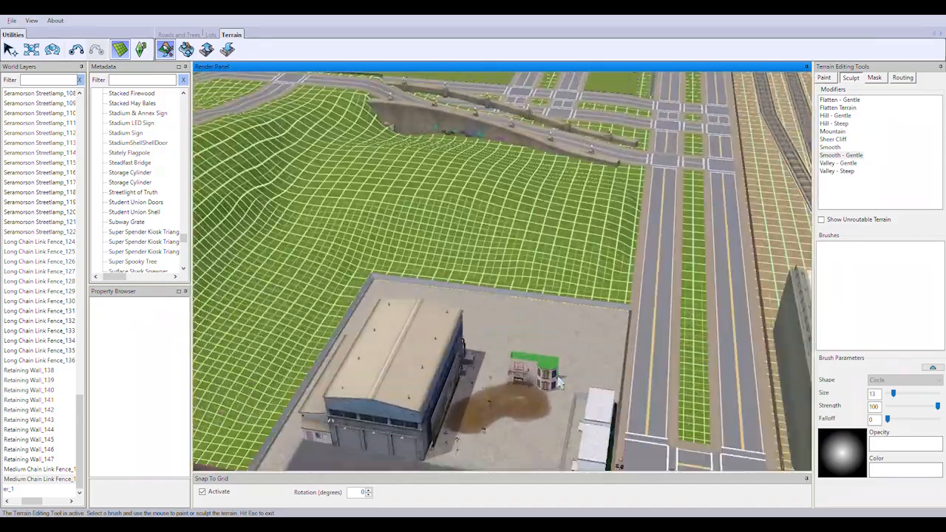
pyautogui.scroll(2, 560, 382)
pyautogui.moveTo(682, 338); pyautogui.dragTo(668, 274, button='right')
pyautogui.scroll(3, 648, 278)
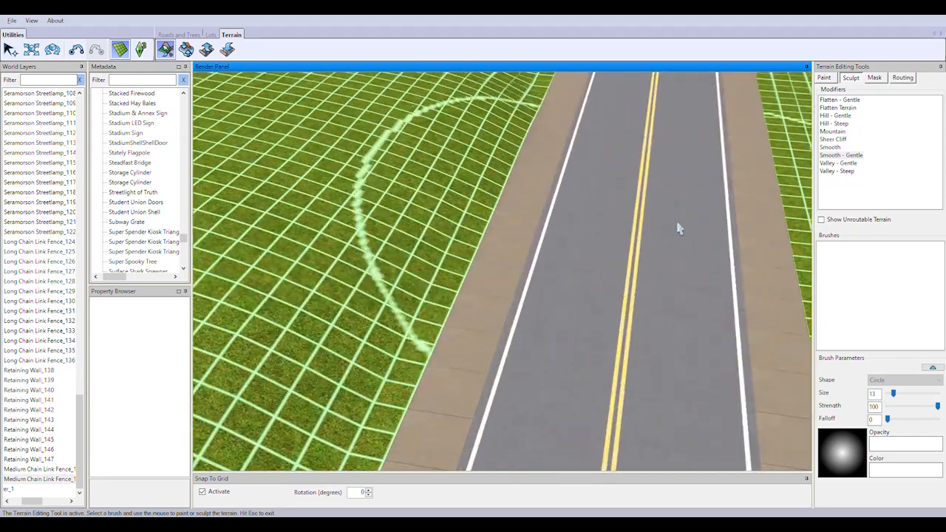
pyautogui.scroll(-5, 680, 228)
pyautogui.moveTo(530, 299)
pyautogui.mouseDown(button='right')
pyautogui.moveTo(643, 207)
pyautogui.moveTo(570, 116)
pyautogui.moveTo(502, 259)
pyautogui.mouseUp(button='right')
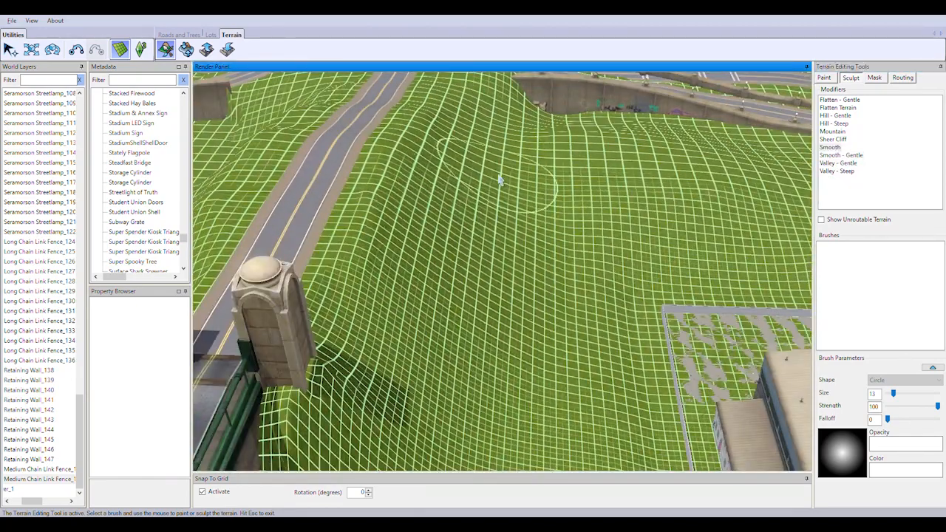
pyautogui.moveTo(403, 462)
pyautogui.mouseDown(button='right')
pyautogui.moveTo(475, 439)
pyautogui.moveTo(538, 261)
pyautogui.moveTo(653, 215)
pyautogui.mouseUp(button='right')
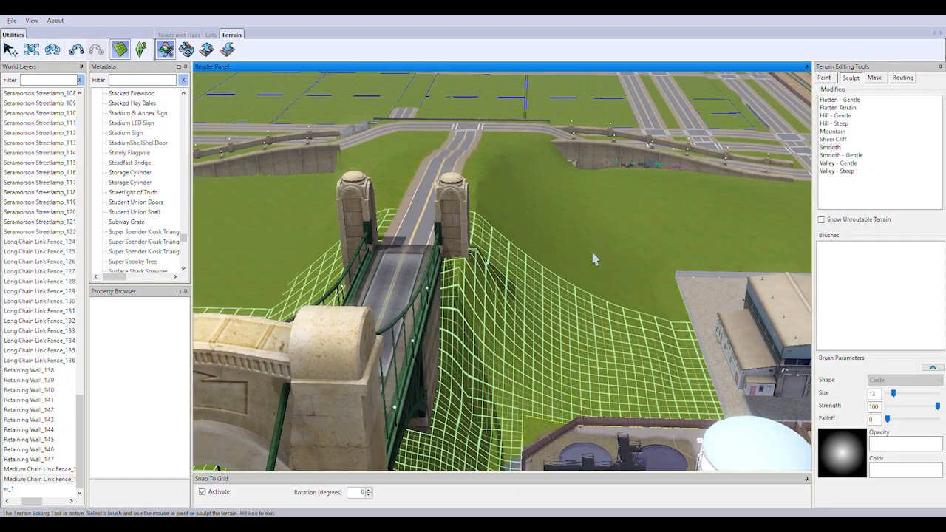
pyautogui.moveTo(595, 258); pyautogui.dragTo(558, 272, button='right')
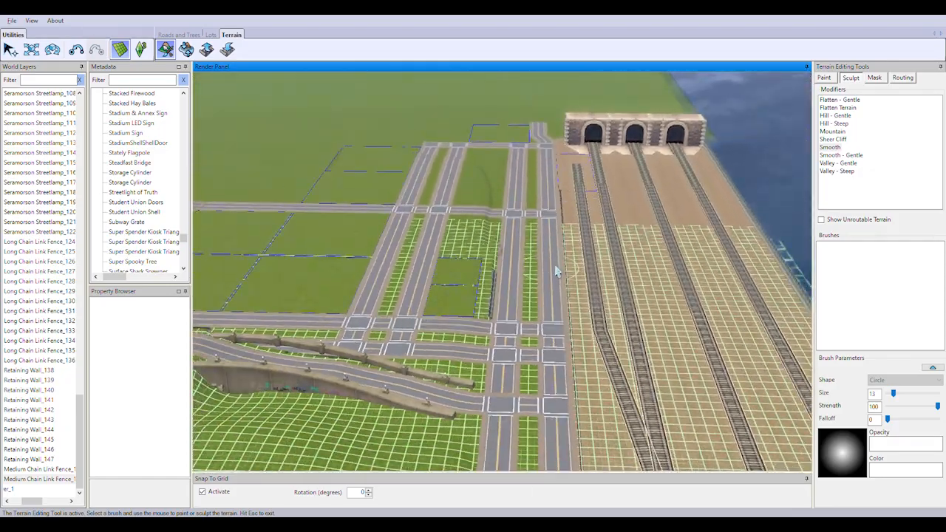
pyautogui.scroll(-3, 557, 272)
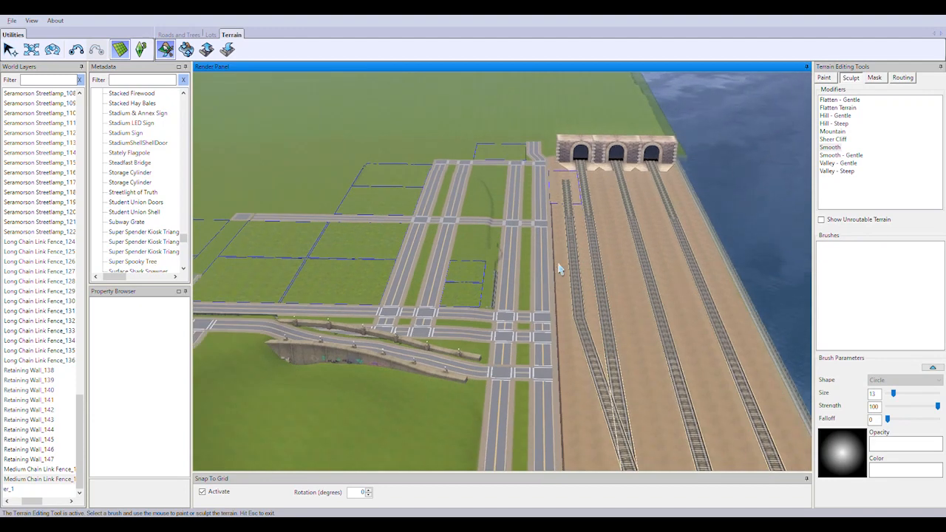
# Step: Lay a sidewalk strip along the grass median between the two parallel roads beside the warehouse lot
pyautogui.moveTo(591, 273); pyautogui.dragTo(583, 463, button='right')
pyautogui.click(185, 35)
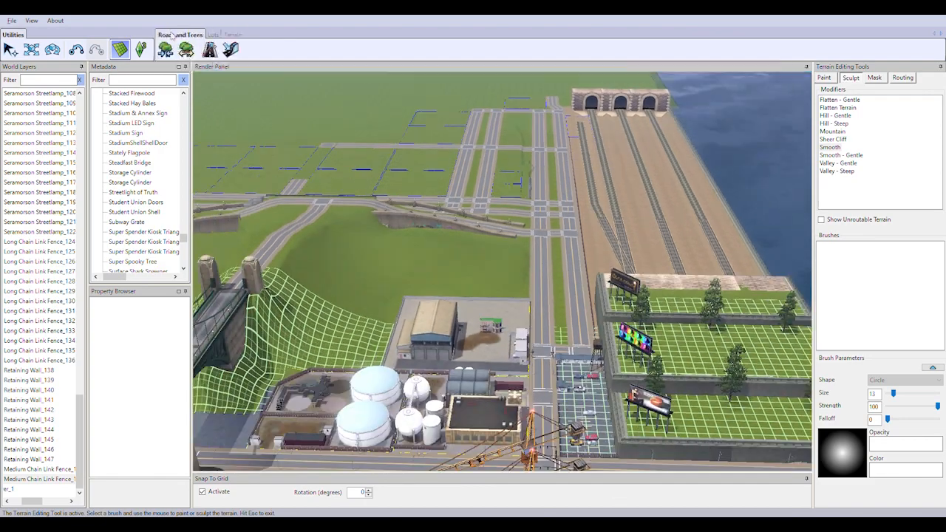
pyautogui.click(209, 49)
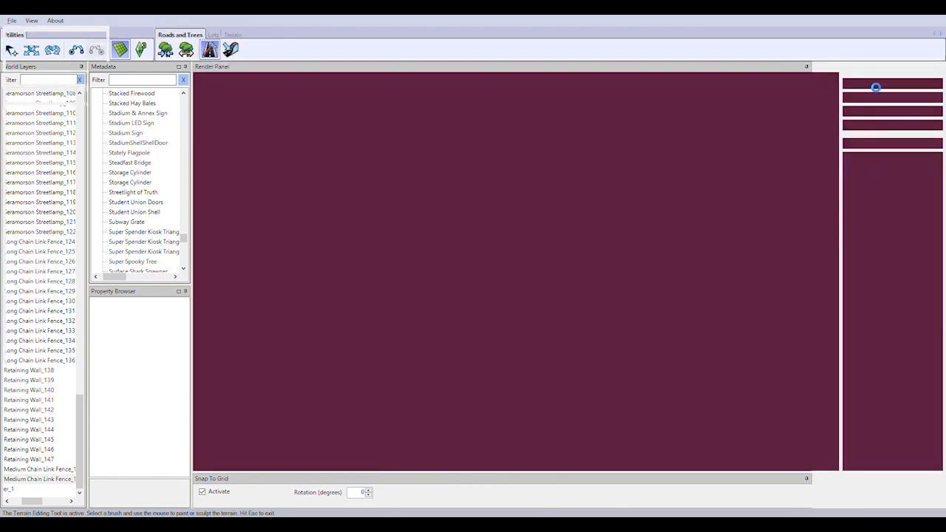
pyautogui.click(877, 111)
pyautogui.moveTo(625, 231); pyautogui.dragTo(503, 443, button='right')
pyautogui.scroll(3, 513, 302)
pyautogui.moveTo(513, 303); pyautogui.dragTo(703, 351, button='right')
pyautogui.scroll(3, 704, 350)
pyautogui.click(600, 413)
# Step: Fill the remaining grass of the median beside the warehouse lot with adjoining sidewalk strips
pyautogui.click(877, 111)
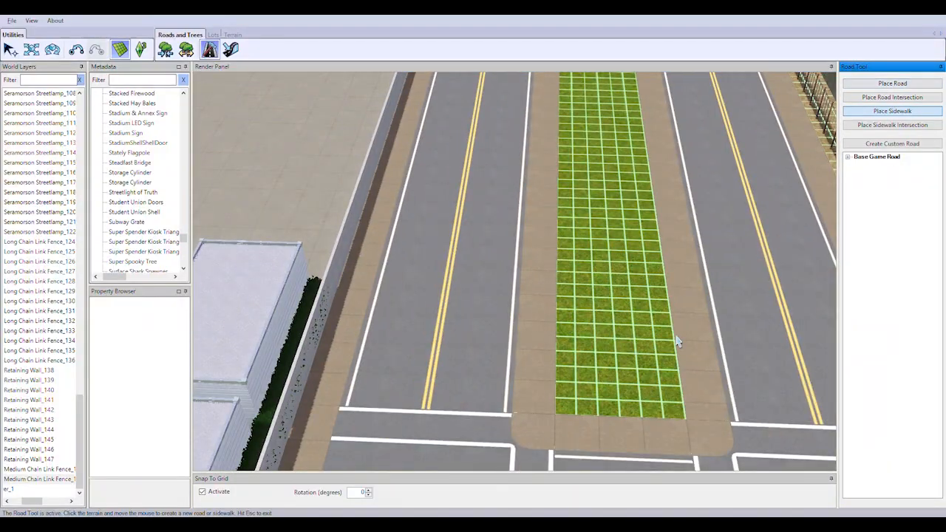
pyautogui.click(577, 416)
pyautogui.moveTo(572, 263); pyautogui.dragTo(581, 204, button='right')
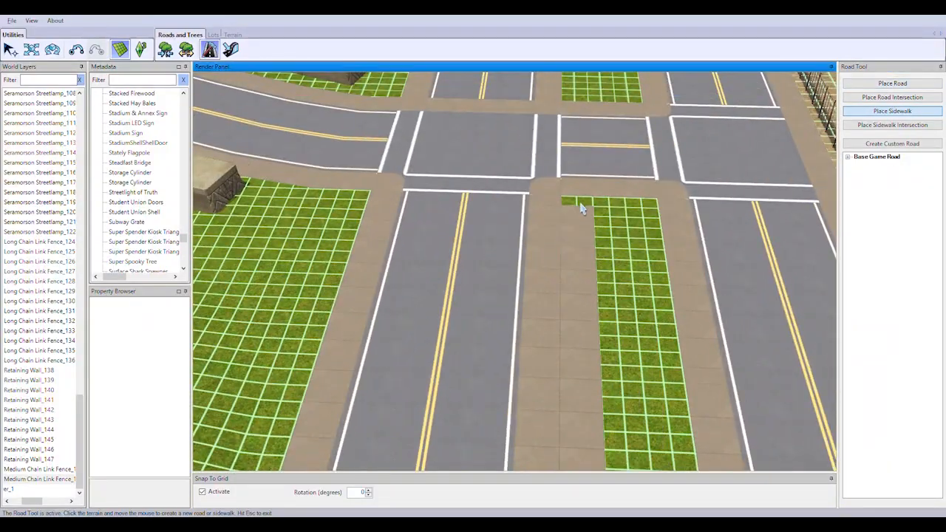
pyautogui.click(868, 111)
pyautogui.click(610, 207)
pyautogui.moveTo(621, 300); pyautogui.dragTo(427, 244, button='right')
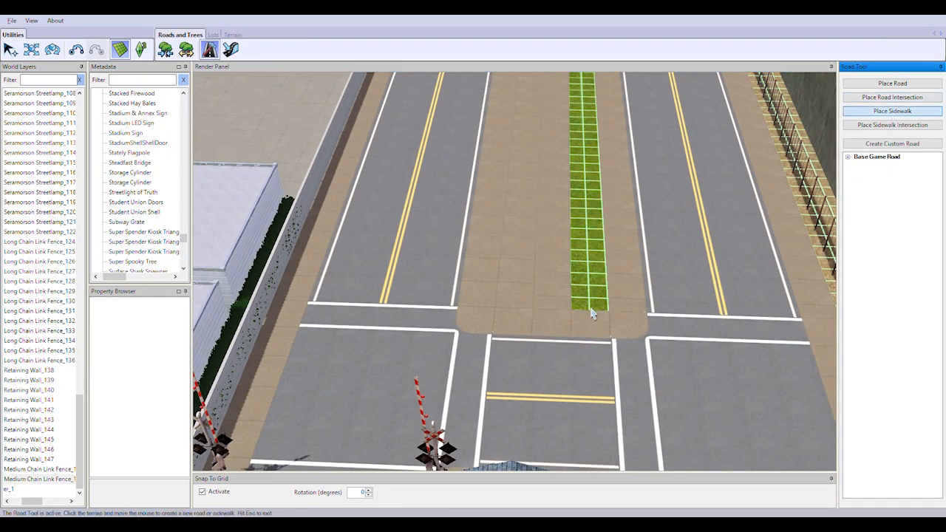
pyautogui.click(591, 313)
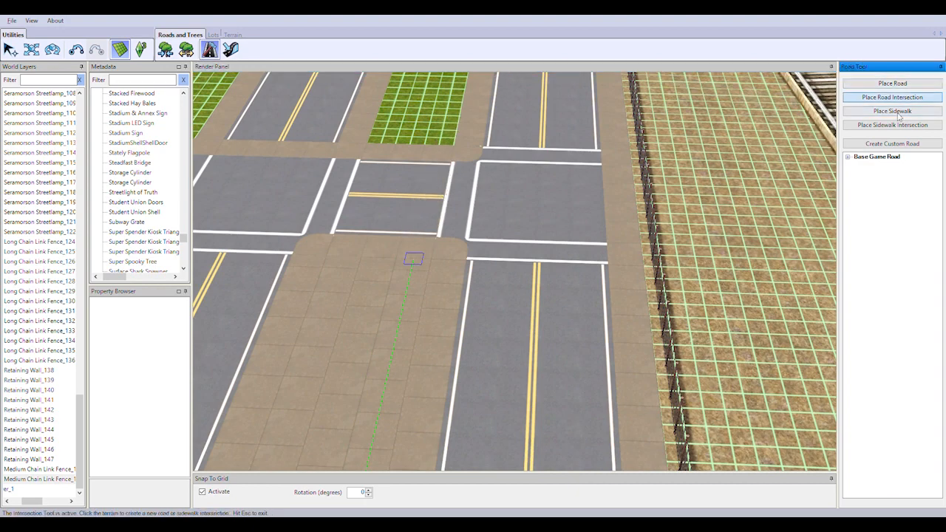
# Step: Pave the short-block medians and the long median beside the retaining wall with sidewalk strips
pyautogui.click(897, 112)
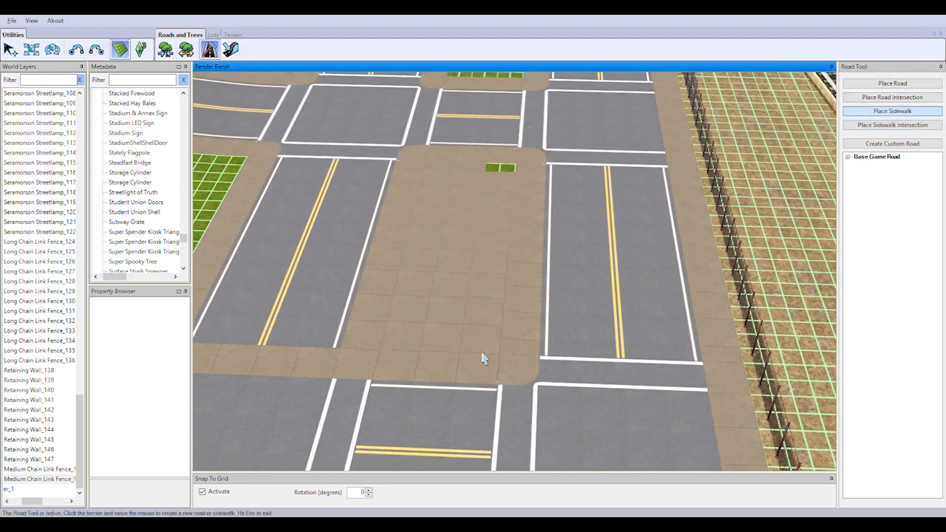
pyautogui.click(893, 111)
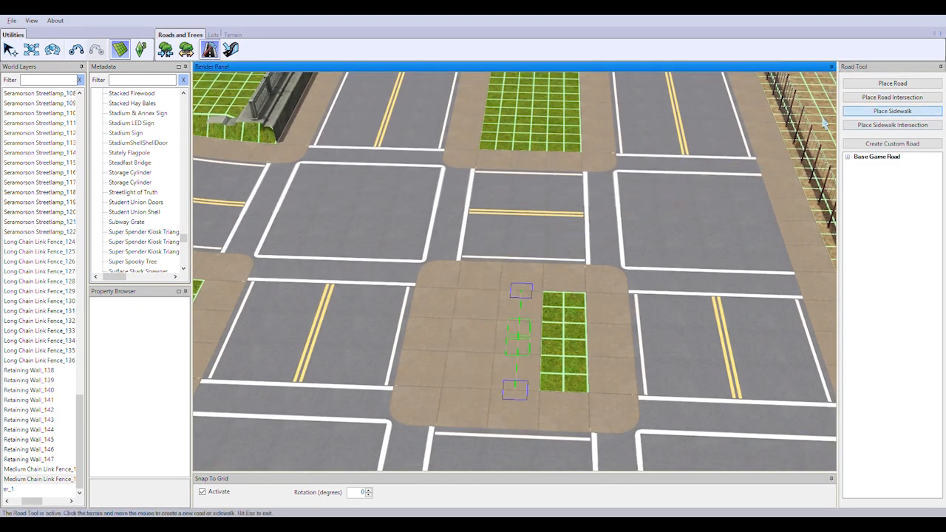
pyautogui.click(433, 454)
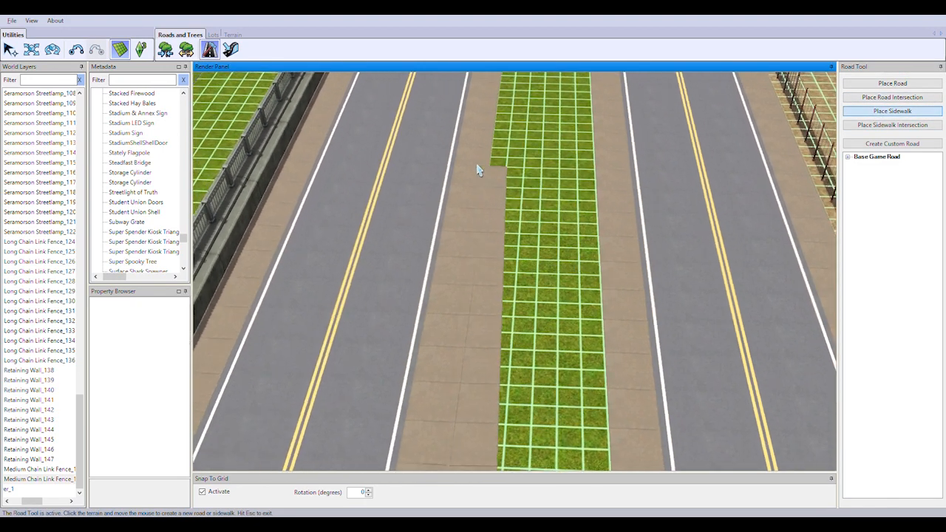
pyautogui.click(477, 169)
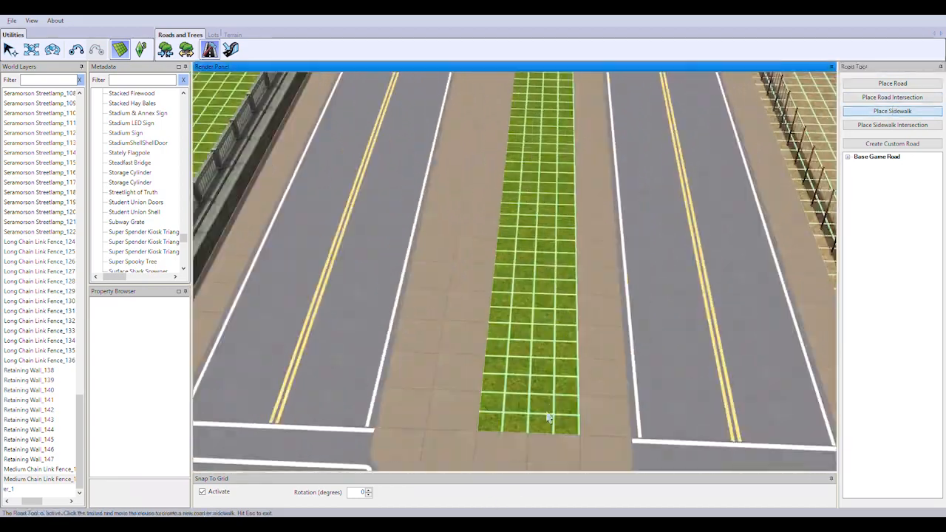
pyautogui.scroll(-5, 547, 414)
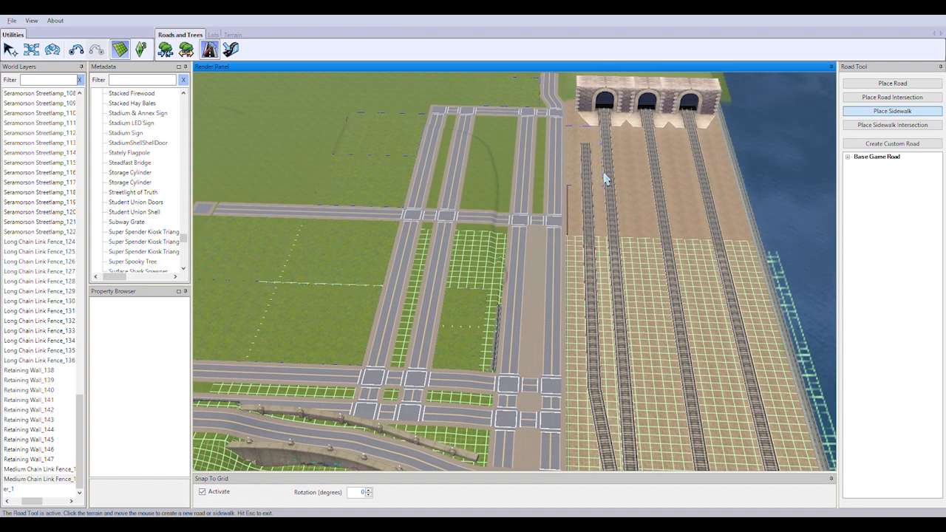
# Step: Run sidewalk along the road-side edge of the grass median in the last block before the train tunnels
pyautogui.press('Up')
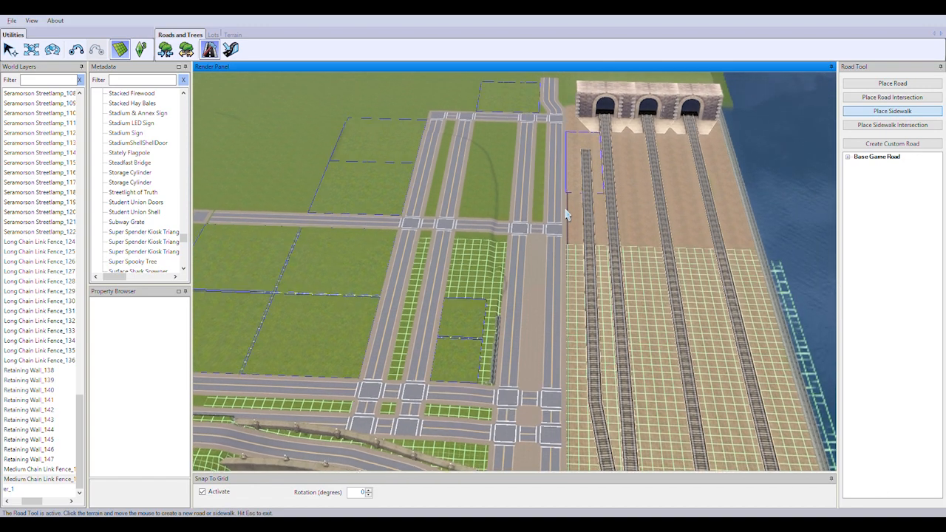
pyautogui.scroll(6, 570, 422)
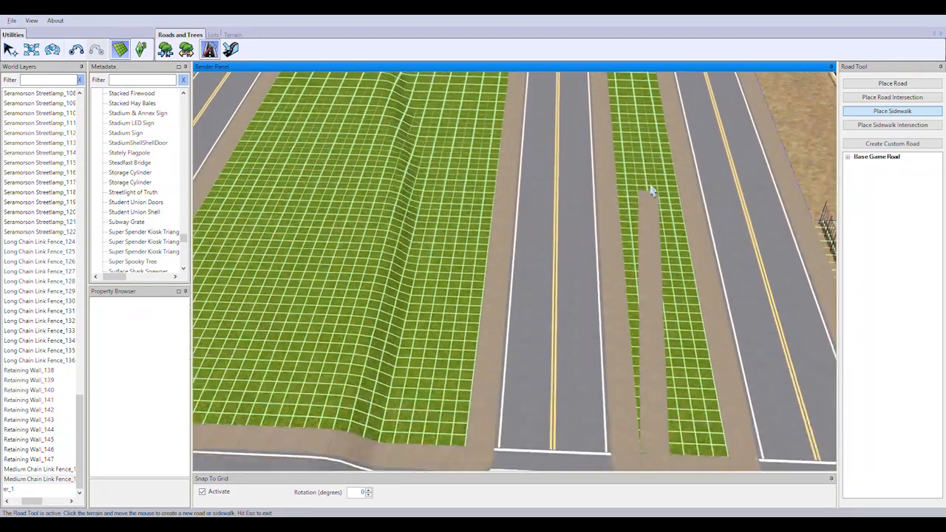
pyautogui.press('Up')
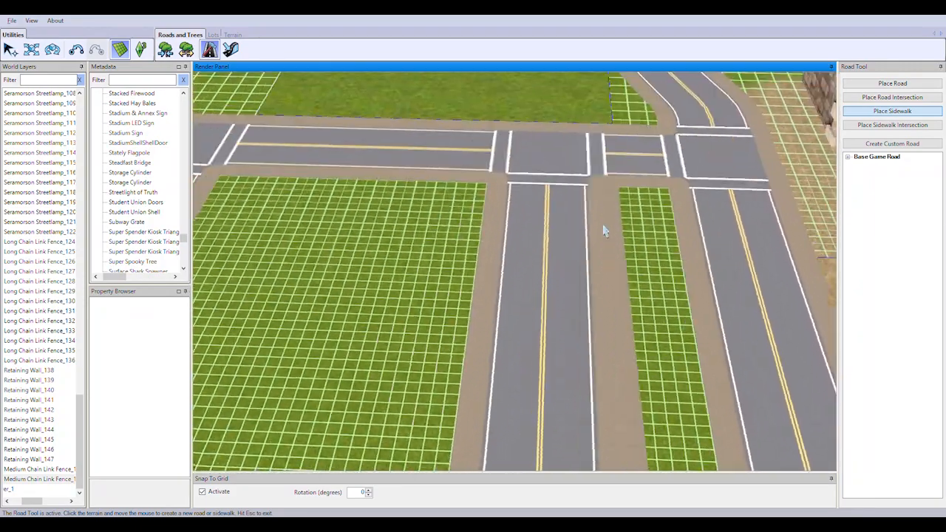
pyautogui.click(656, 325)
pyautogui.click(893, 111)
pyautogui.press('Down')
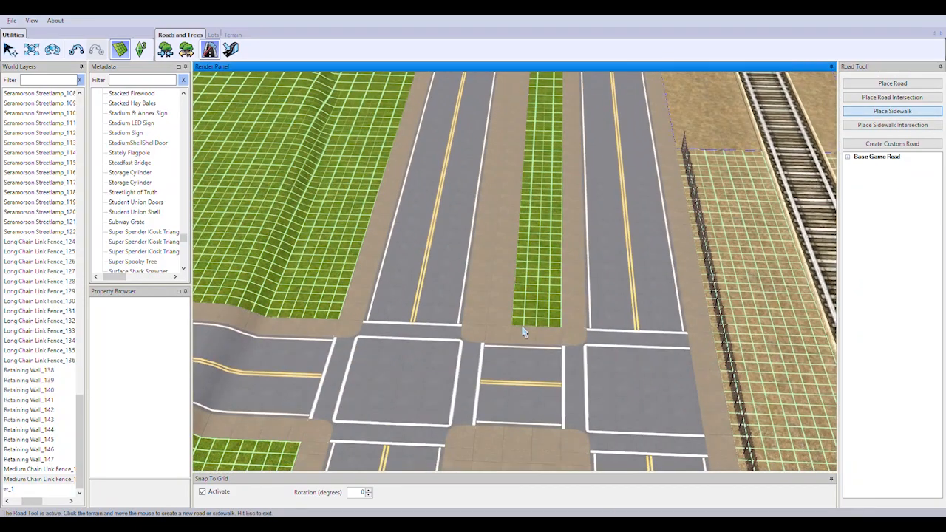
# Step: Cover the rest of the last block's median with parallel sidewalk strips up to the far intersection
pyautogui.click(524, 331)
pyautogui.click(546, 174)
pyautogui.click(893, 112)
pyautogui.click(450, 355)
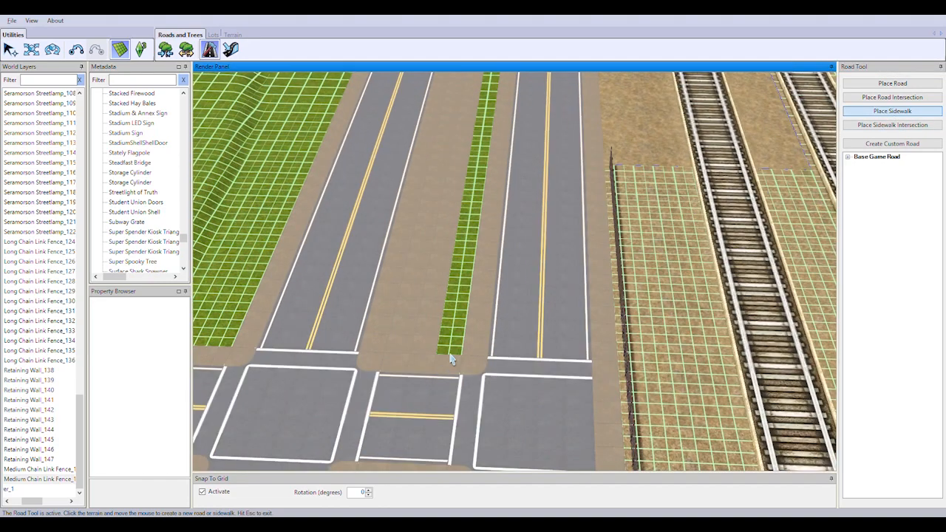
pyautogui.press('Up')
pyautogui.click(471, 175)
pyautogui.click(892, 110)
pyautogui.press('Down')
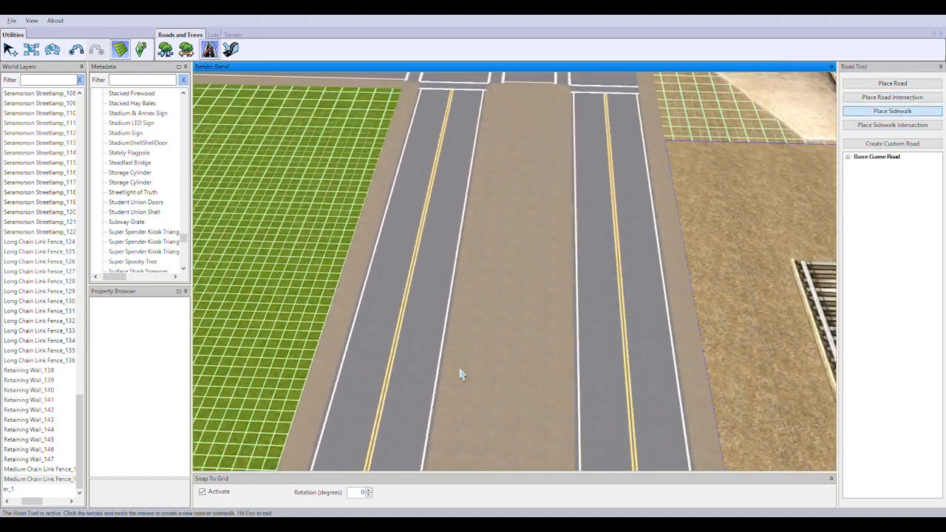
pyautogui.scroll(-5, 515, 310)
pyautogui.press('Down')
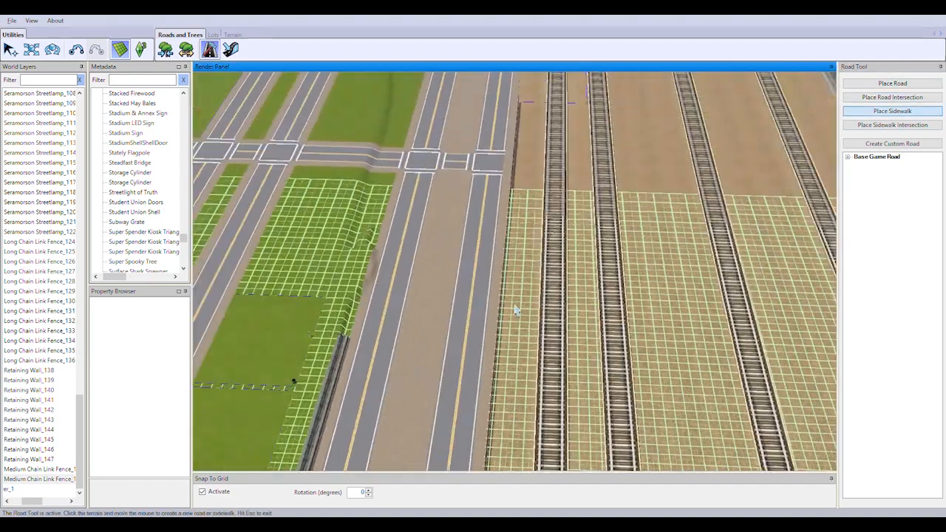
pyautogui.press('Left')
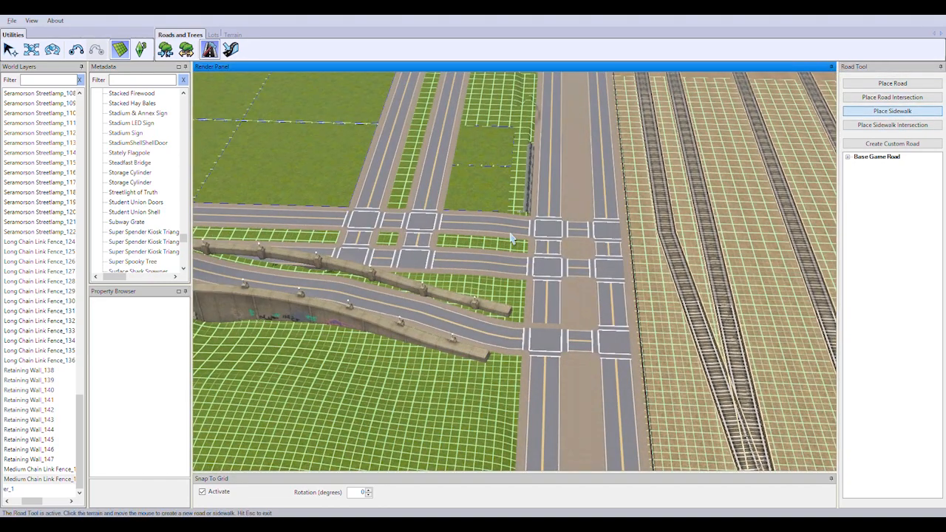
# Step: Delete the two small lots in the grass block beside the retaining wall
pyautogui.press('Escape')
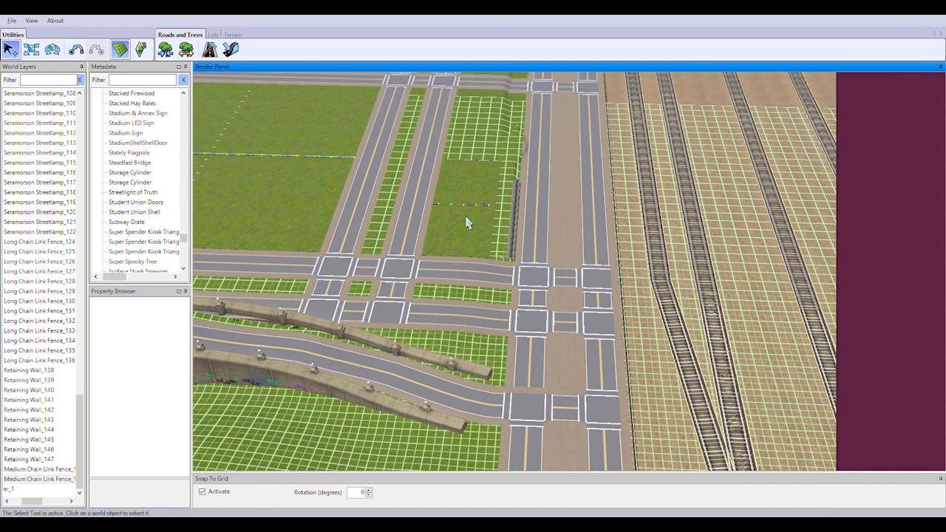
pyautogui.click(507, 243)
pyautogui.press('Delete')
pyautogui.click(530, 160)
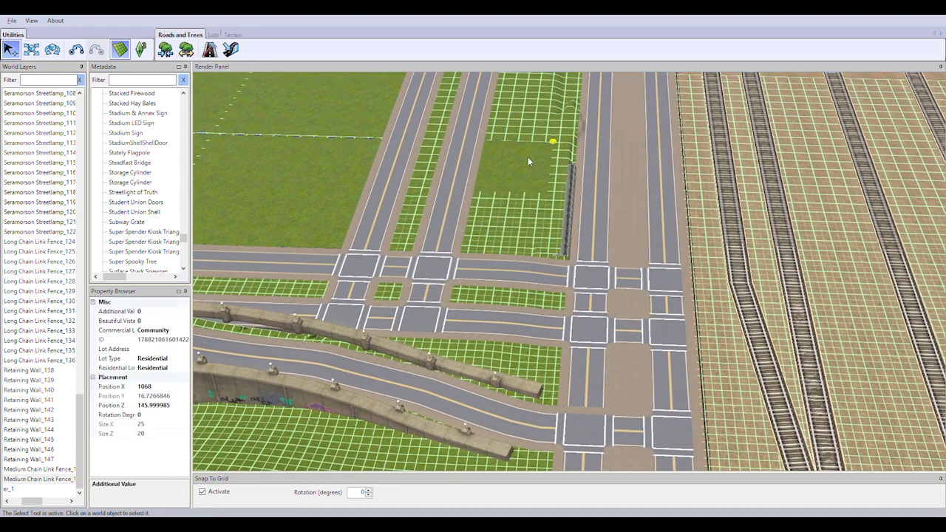
pyautogui.press('Delete')
# Step: Move the retaining wall into the cleared grass block and set its Y rotation to 180
pyautogui.scroll(2, 627, 167)
pyautogui.click(567, 227)
pyautogui.click(125, 53)
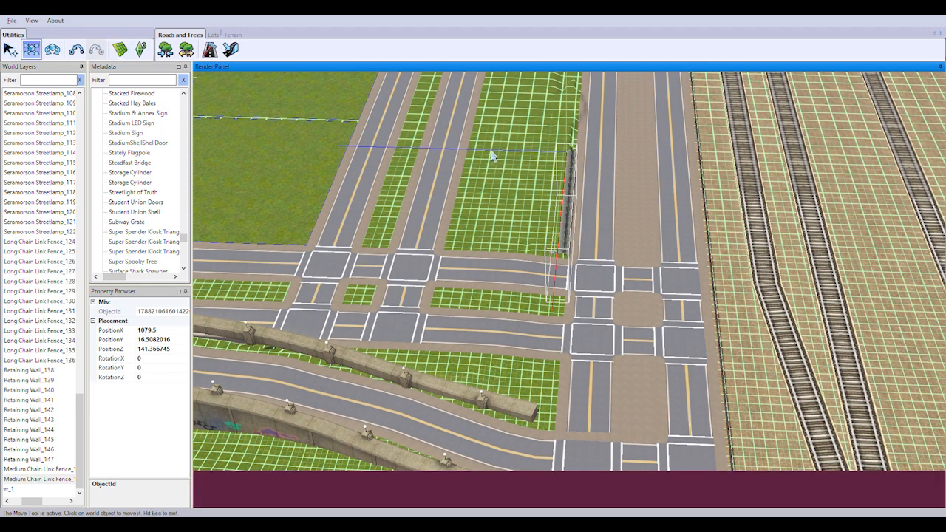
pyautogui.moveTo(493, 156); pyautogui.dragTo(525, 294, button='middle')
pyautogui.moveTo(526, 295); pyautogui.dragTo(446, 273)
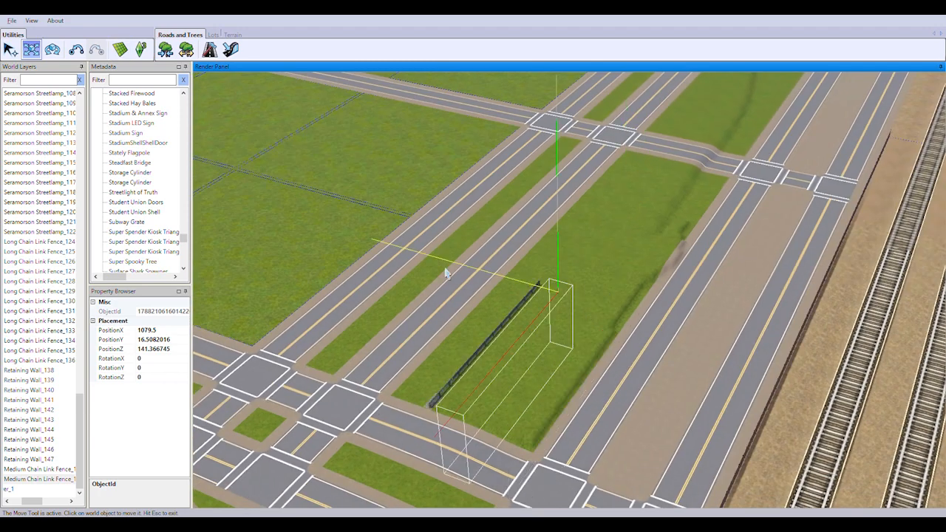
pyautogui.click(140, 368)
pyautogui.write('1')
pyautogui.click(463, 340)
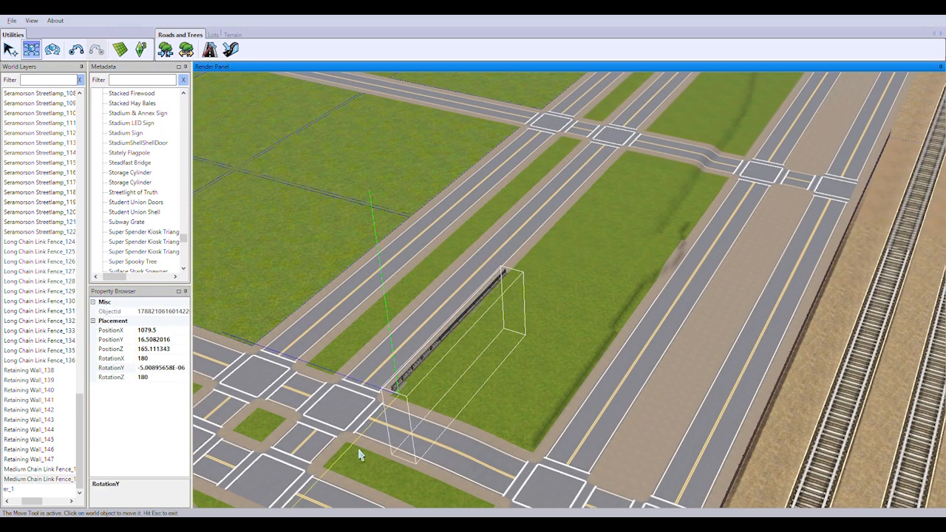
# Step: Align the turned retaining wall with the sidewalk edge on the opposite side of the block, starting at the intersection corner
pyautogui.moveTo(355, 459); pyautogui.dragTo(353, 461)
pyautogui.moveTo(384, 375); pyautogui.dragTo(584, 178, button='middle')
pyautogui.scroll(5, 621, 331)
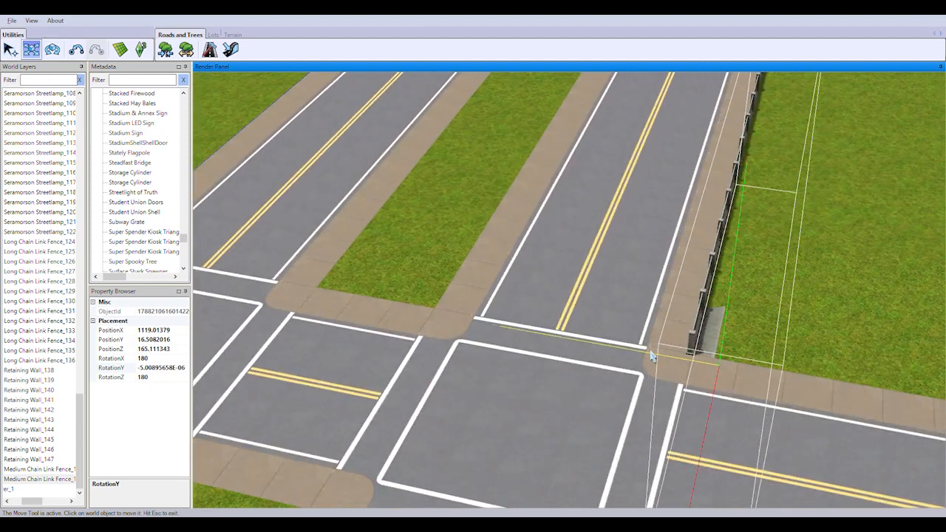
pyautogui.moveTo(652, 354); pyautogui.dragTo(662, 356)
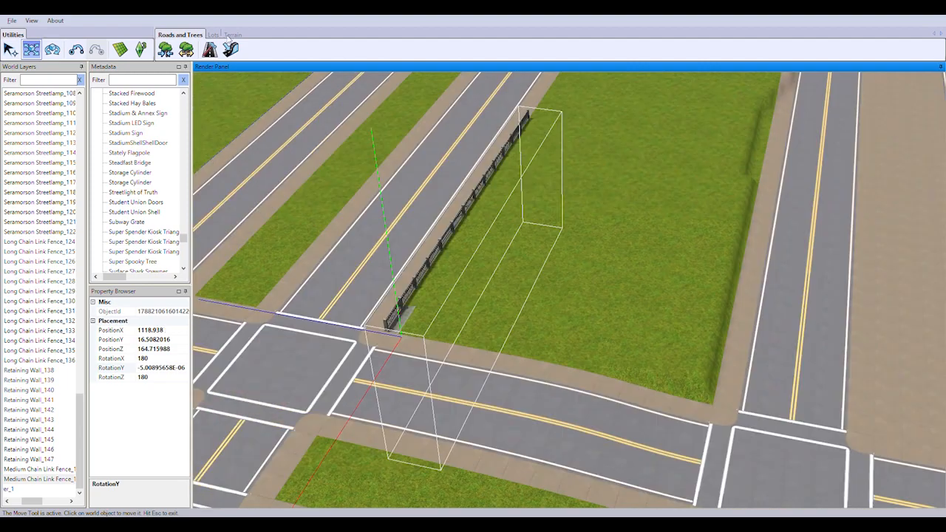
# Step: Level the cleared block in front of the relocated retaining wall using Flatten Terrain with brush size 6
pyautogui.click(232, 34)
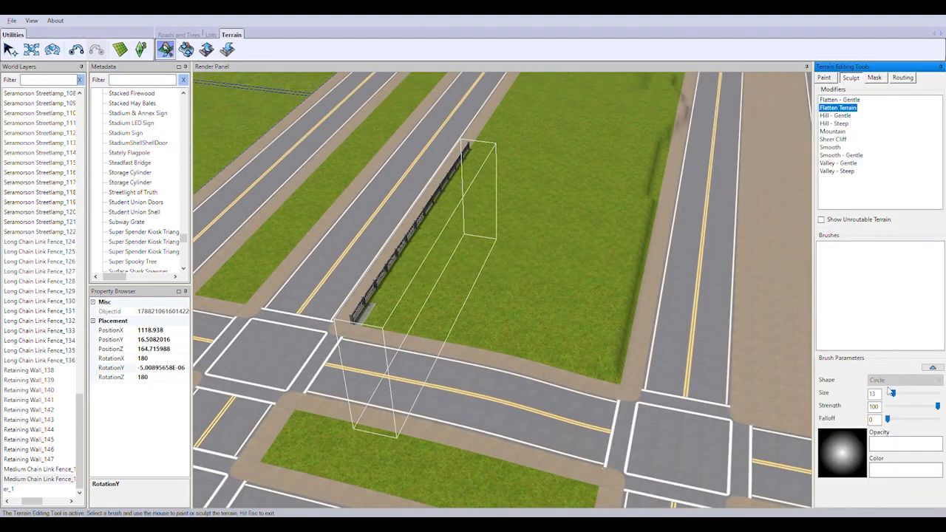
pyautogui.moveTo(619, 397); pyautogui.dragTo(539, 363)
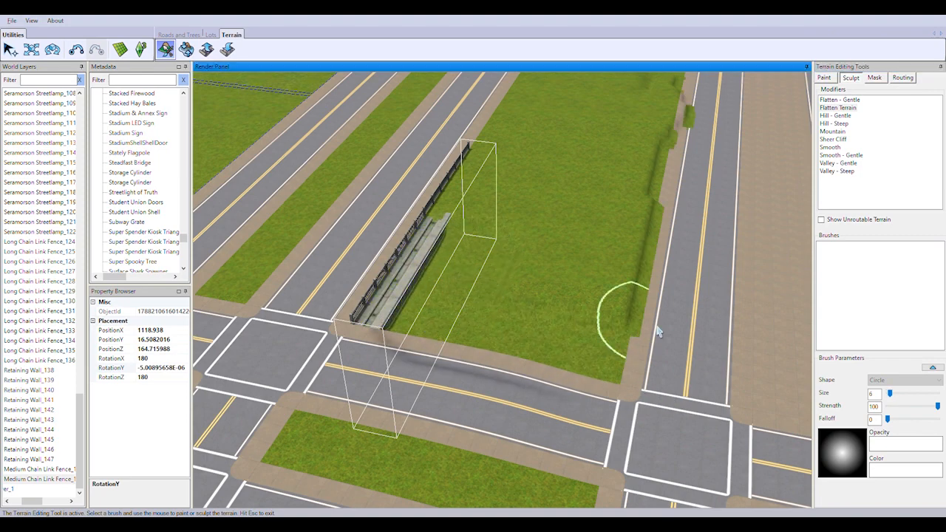
pyautogui.moveTo(597, 258); pyautogui.dragTo(610, 323, button='middle')
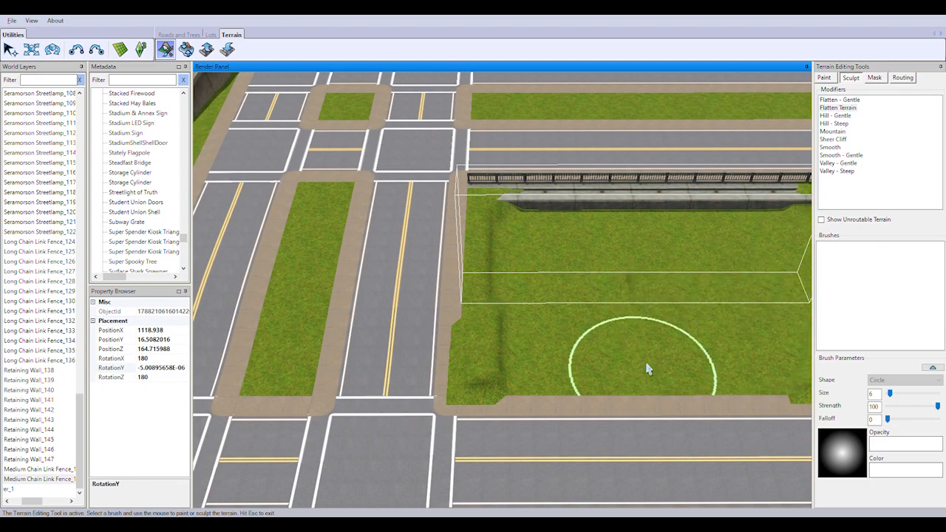
pyautogui.moveTo(647, 369); pyautogui.dragTo(523, 235)
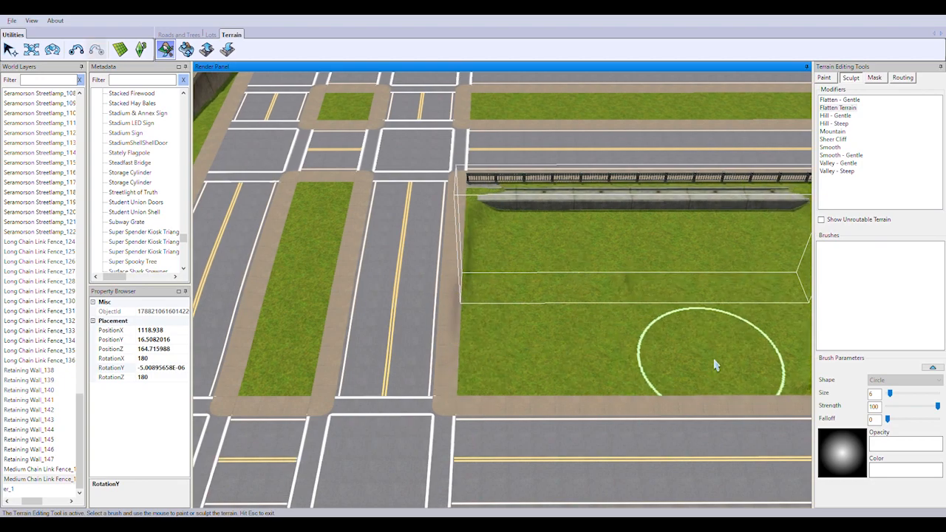
pyautogui.scroll(3, 716, 363)
pyautogui.moveTo(564, 323); pyautogui.dragTo(669, 340, button='middle')
pyautogui.scroll(-5, 667, 341)
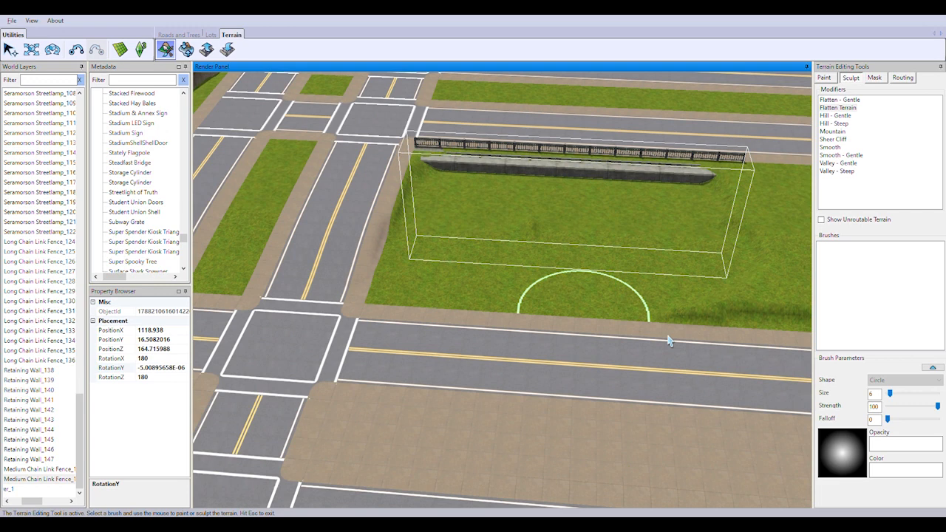
pyautogui.moveTo(580, 271); pyautogui.dragTo(681, 227)
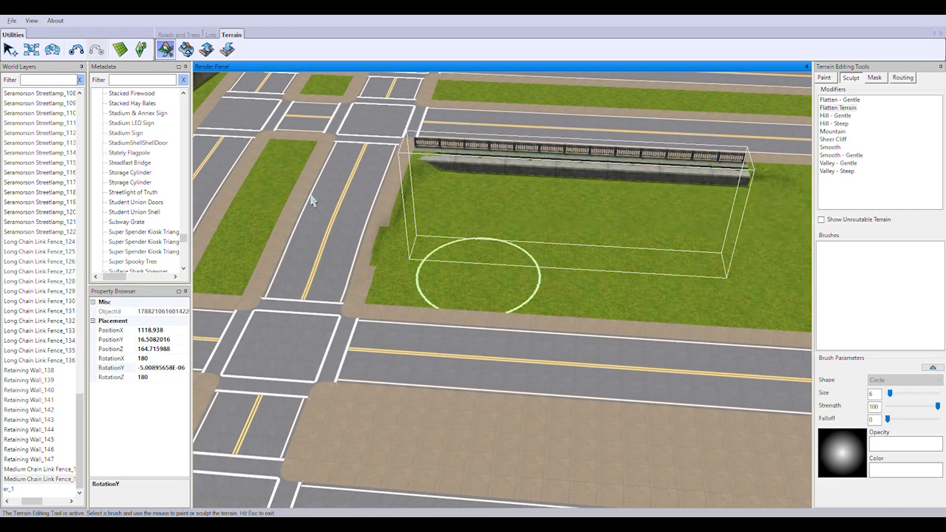
# Step: Try a second retaining wall with Y rotation 90 along the side street's grass edge and remove it
pyautogui.click(175, 232)
pyautogui.moveTo(148, 212); pyautogui.dragTo(436, 232)
pyautogui.click(148, 367)
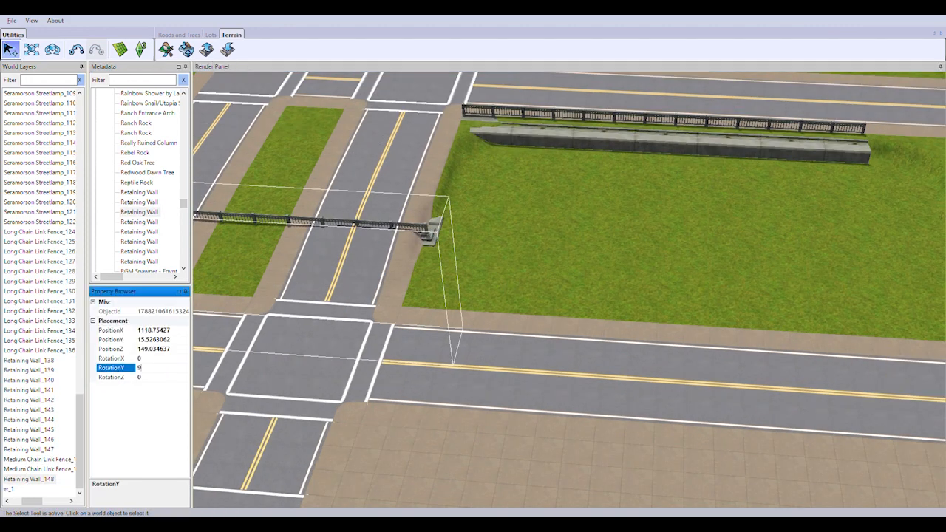
pyautogui.write('90')
pyautogui.press('Return')
pyautogui.press('Return')
pyautogui.click(31, 49)
pyautogui.moveTo(465, 171); pyautogui.dragTo(450, 226)
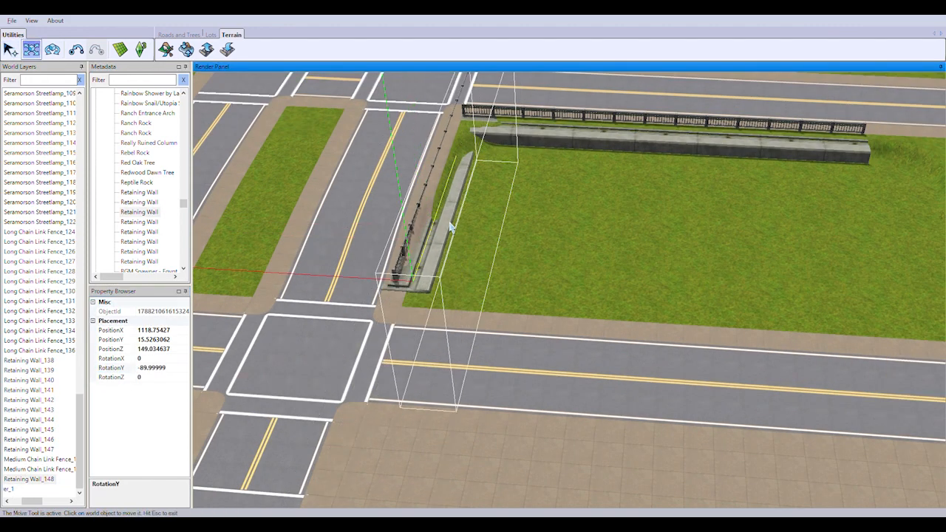
pyautogui.moveTo(361, 300); pyautogui.dragTo(385, 307)
pyautogui.moveTo(421, 202)
pyautogui.mouseDown()
pyautogui.moveTo(418, 180)
pyautogui.moveTo(420, 201)
pyautogui.mouseUp()
pyautogui.press('Delete')
# Step: Show the snap grid and reshape the sloped grass edge beside the side street sidewalk with a size 1 sculpting brush
pyautogui.scroll(3, 293, 220)
pyautogui.click(165, 50)
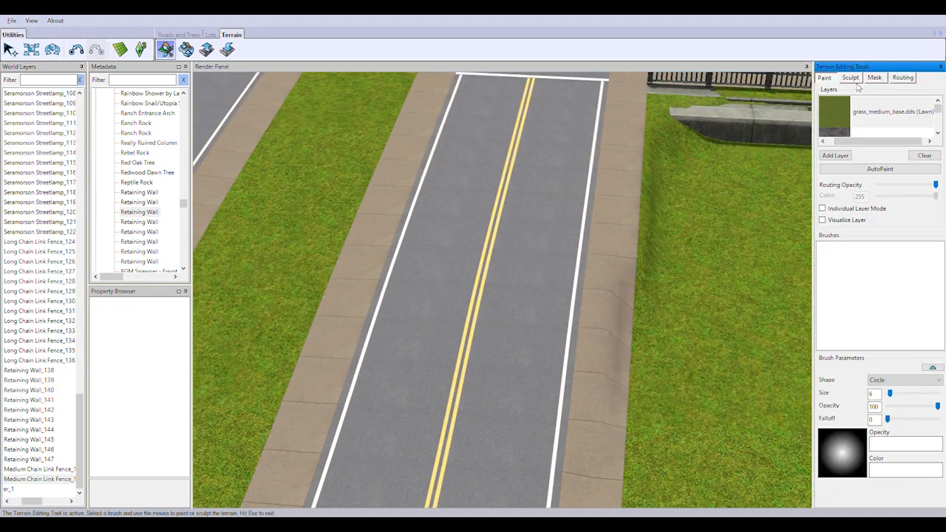
pyautogui.scroll(-2, 689, 258)
pyautogui.click(119, 50)
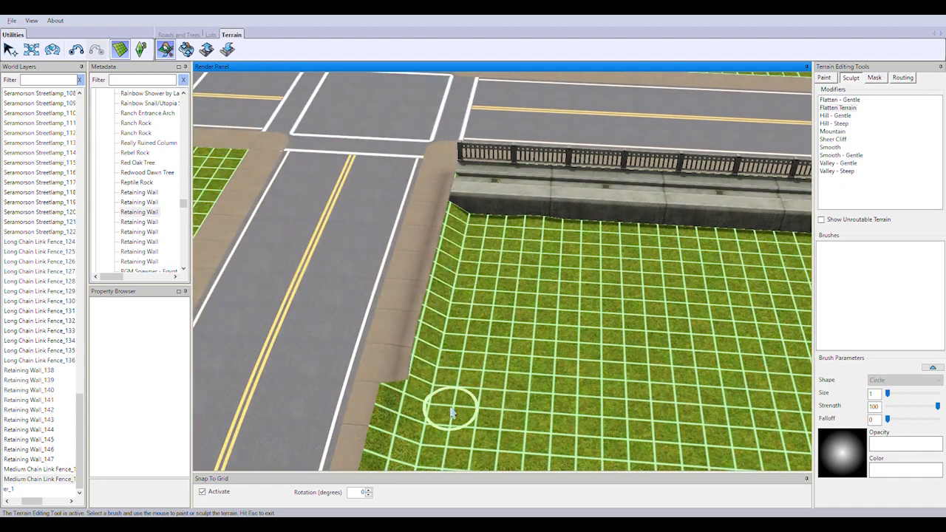
pyautogui.scroll(2, 503, 287)
pyautogui.scroll(-1, 518, 311)
pyautogui.moveTo(517, 310); pyautogui.dragTo(433, 253, button='right')
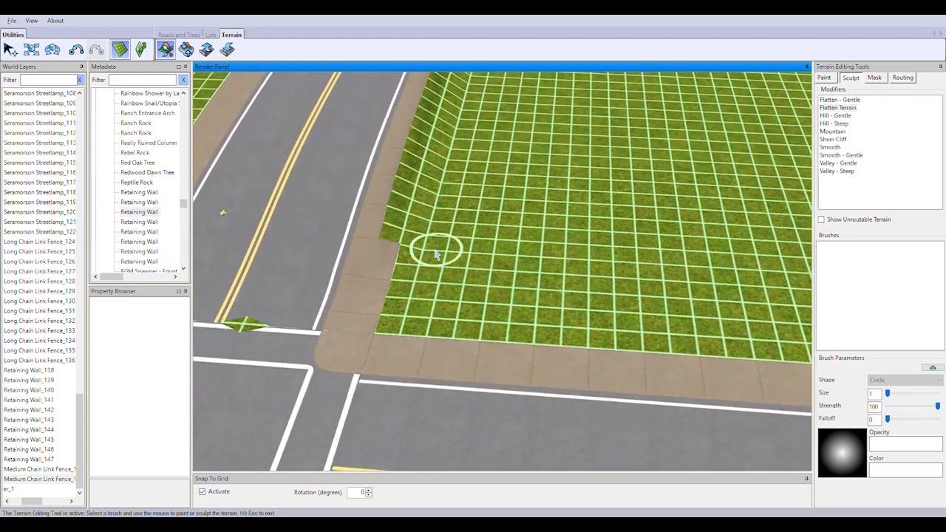
pyautogui.moveTo(449, 131); pyautogui.dragTo(465, 85)
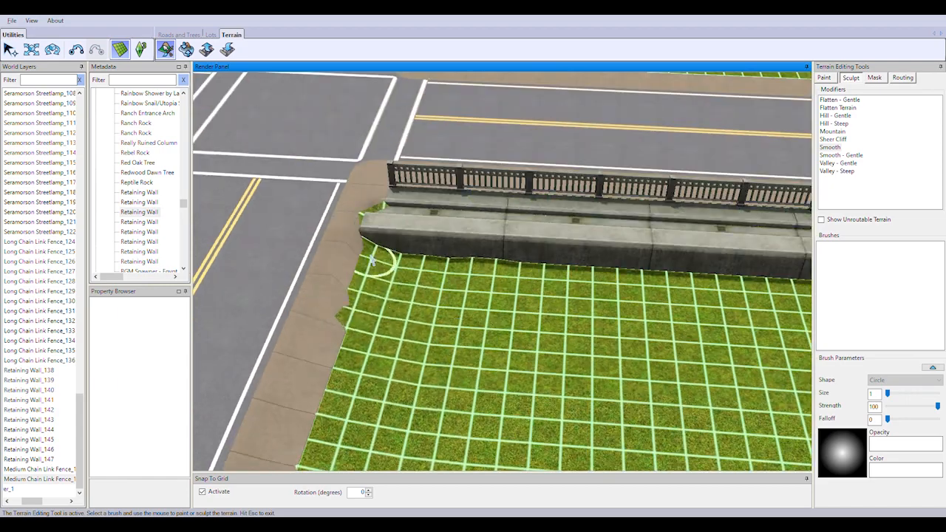
pyautogui.moveTo(372, 260); pyautogui.dragTo(421, 332)
# Step: Shift the relocated retaining wall lengthwise to the side street sidewalk, at about X position 1118.28
pyautogui.scroll(-2, 688, 347)
pyautogui.moveTo(688, 348); pyautogui.dragTo(589, 420, button='right')
pyautogui.scroll(1, 604, 269)
pyautogui.scroll(-3, 592, 311)
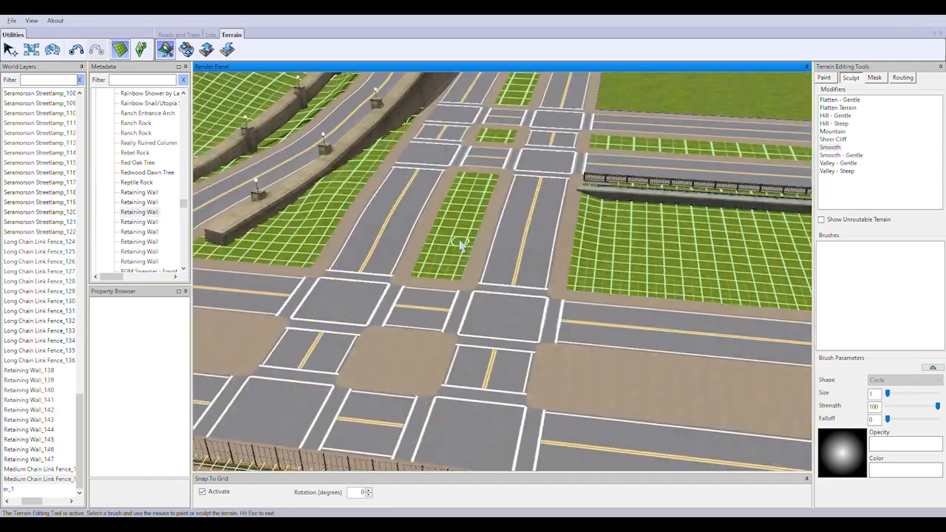
pyautogui.moveTo(460, 245); pyautogui.dragTo(414, 241, button='middle')
pyautogui.moveTo(414, 241); pyautogui.dragTo(490, 275, button='right')
pyautogui.scroll(1, 446, 259)
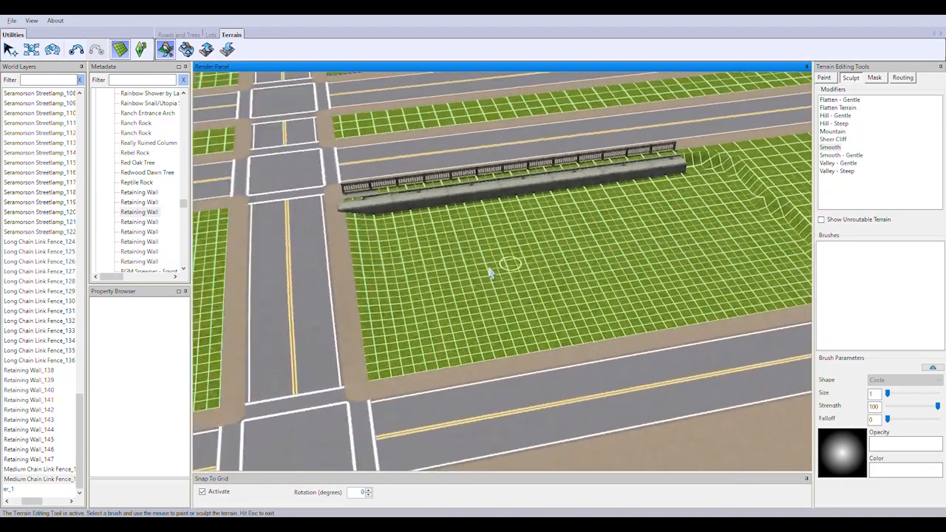
pyautogui.moveTo(490, 275); pyautogui.dragTo(483, 267, button='middle')
pyautogui.scroll(2, 484, 267)
pyautogui.click(31, 50)
pyautogui.click(513, 135)
pyautogui.moveTo(568, 225); pyautogui.dragTo(418, 238, button='right')
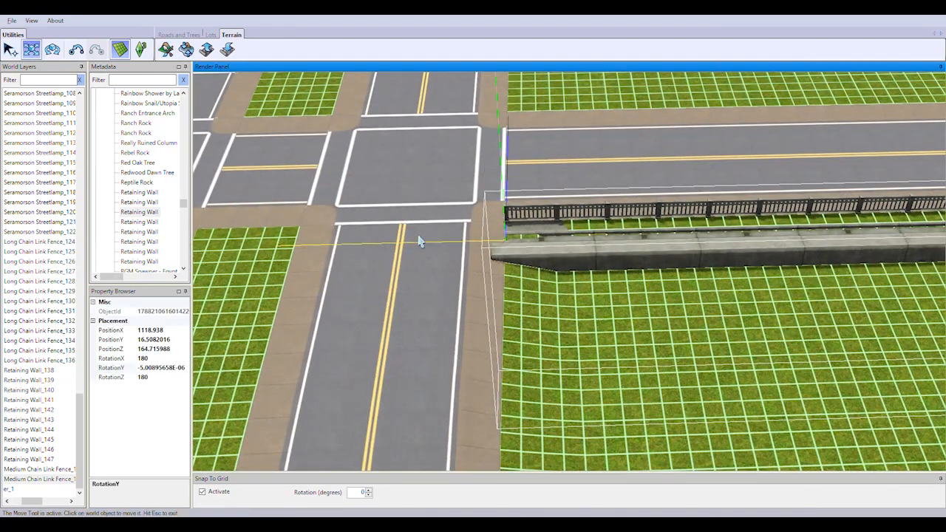
pyautogui.moveTo(418, 238); pyautogui.dragTo(433, 228)
pyautogui.hotkey('ctrl', 'z')
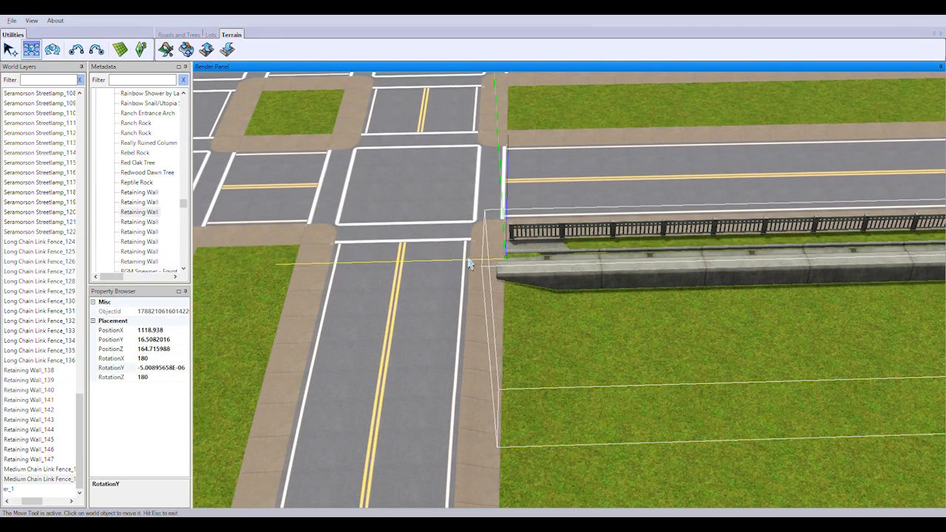
pyautogui.moveTo(467, 261); pyautogui.dragTo(478, 261)
# Step: Flatten the ground around the retaining wall's corner and along its length using Flatten Terrain with brush size 3
pyautogui.click(166, 50)
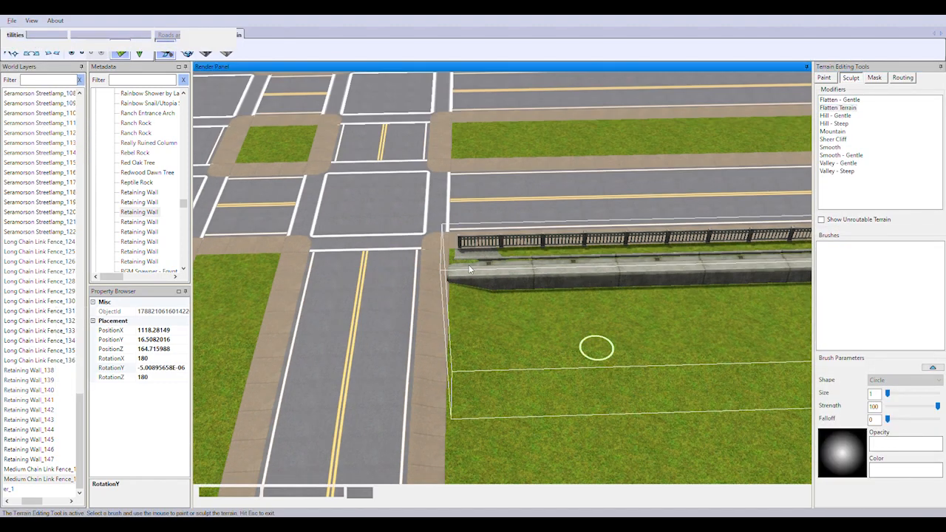
pyautogui.moveTo(582, 392); pyautogui.dragTo(516, 323, button='middle')
pyautogui.moveTo(692, 403); pyautogui.dragTo(544, 275, button='middle')
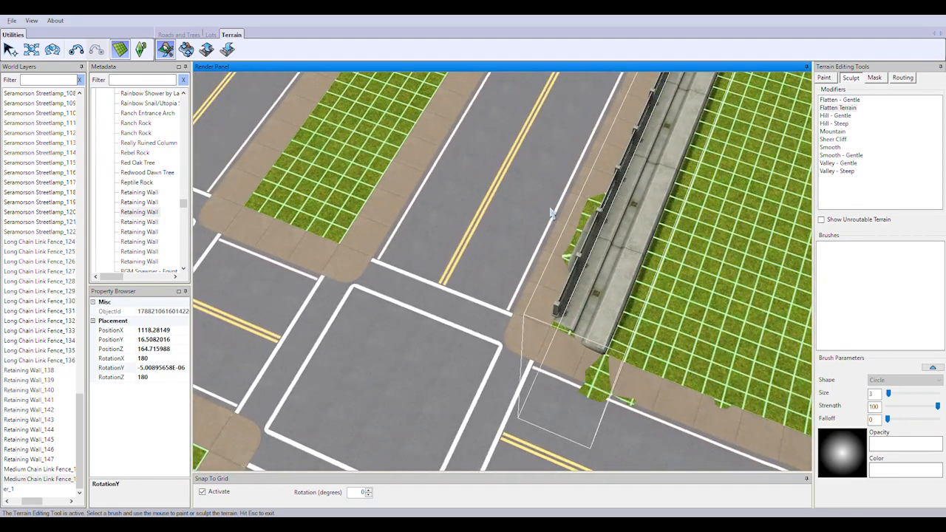
pyautogui.moveTo(503, 443)
pyautogui.mouseDown(button='right')
pyautogui.moveTo(760, 295)
pyautogui.moveTo(551, 288)
pyautogui.mouseUp(button='right')
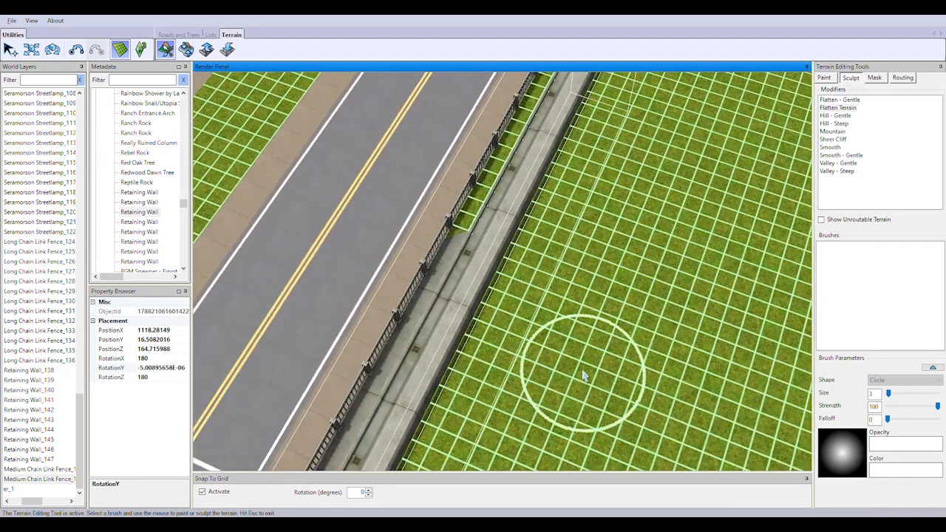
pyautogui.scroll(-1, 627, 269)
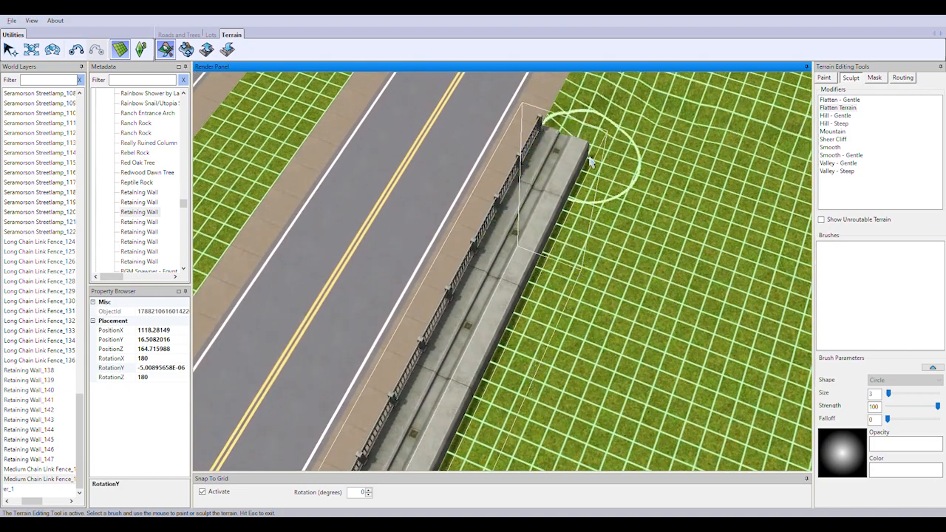
# Step: Level the uneven remainder of the grass block from the wall's end to the far intersection, keeping a bank along the upper road
pyautogui.scroll(-4, 644, 148)
pyautogui.moveTo(644, 148); pyautogui.dragTo(591, 432, button='right')
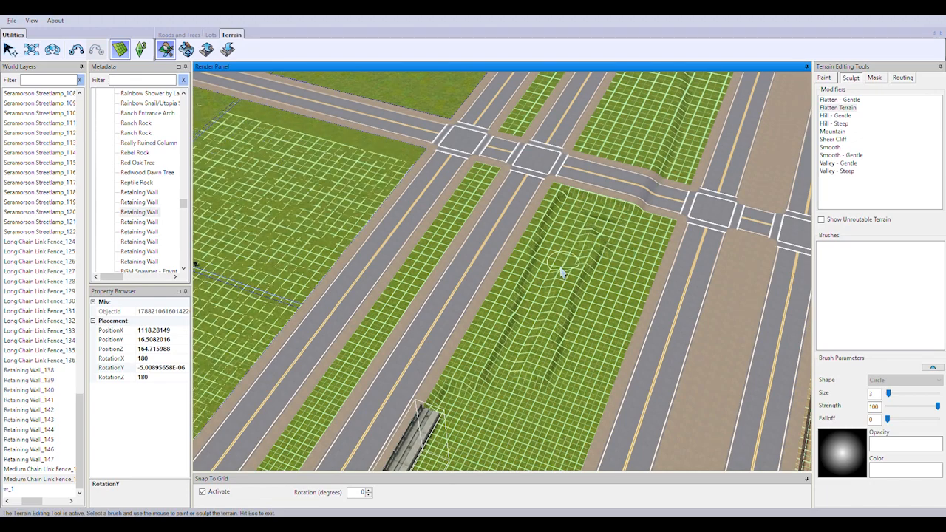
pyautogui.scroll(4, 610, 419)
pyautogui.moveTo(610, 418); pyautogui.dragTo(780, 276, button='right')
pyautogui.moveTo(779, 277); pyautogui.dragTo(397, 304, button='middle')
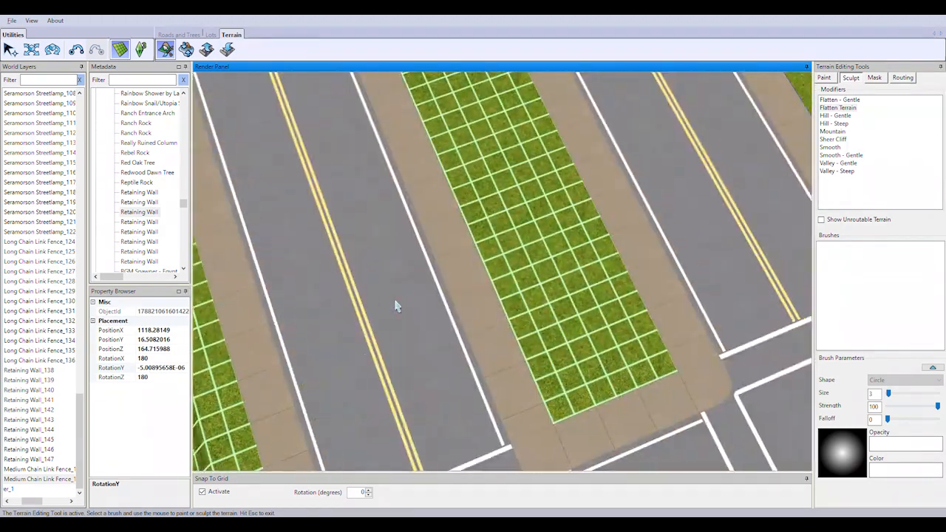
pyautogui.moveTo(397, 304); pyautogui.dragTo(390, 294, button='right')
pyautogui.scroll(-4, 390, 294)
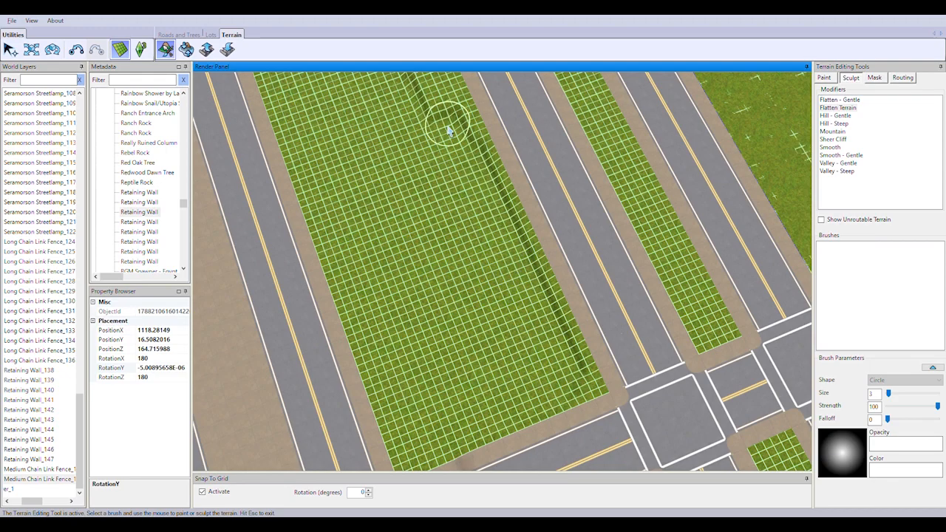
pyautogui.scroll(1, 429, 130)
pyautogui.moveTo(429, 131); pyautogui.dragTo(456, 288, button='right')
pyautogui.moveTo(457, 288); pyautogui.dragTo(520, 257)
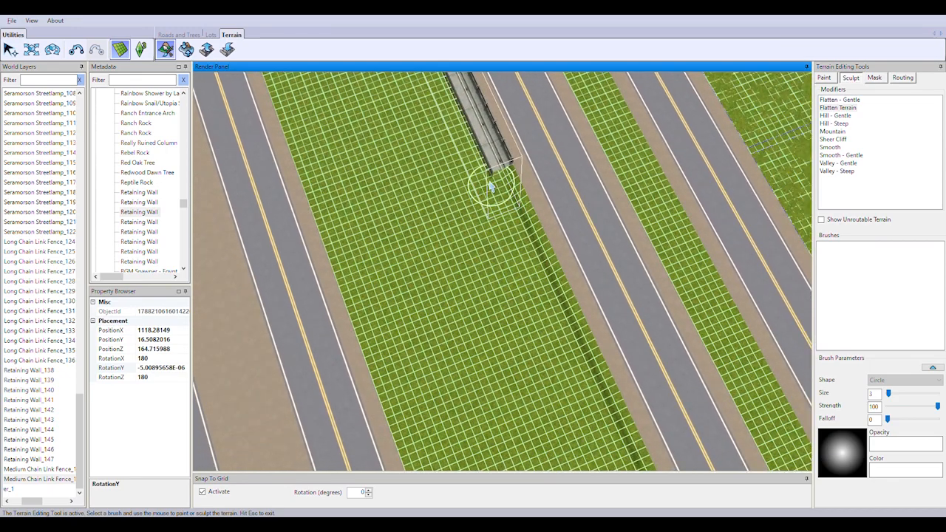
pyautogui.moveTo(490, 186); pyautogui.dragTo(545, 283, button='right')
pyautogui.moveTo(545, 283); pyautogui.dragTo(429, 330, button='middle')
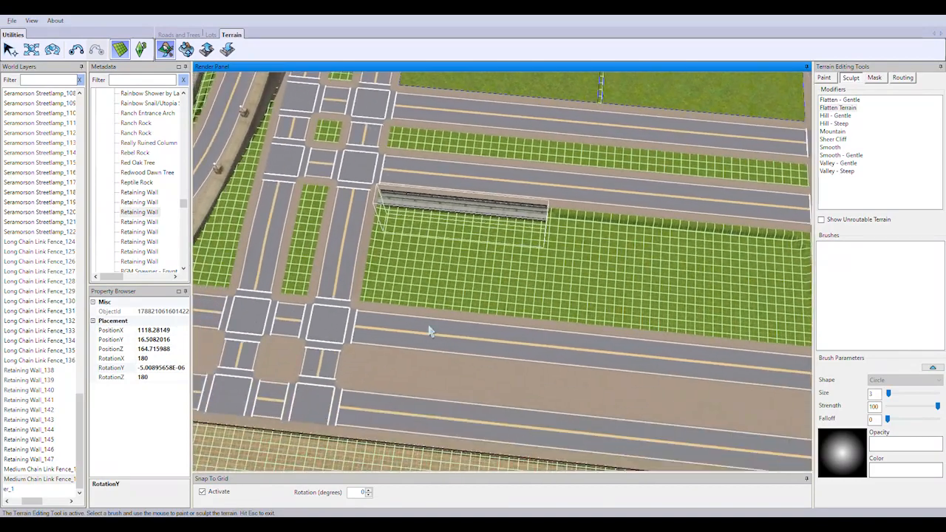
pyautogui.scroll(5, 350, 320)
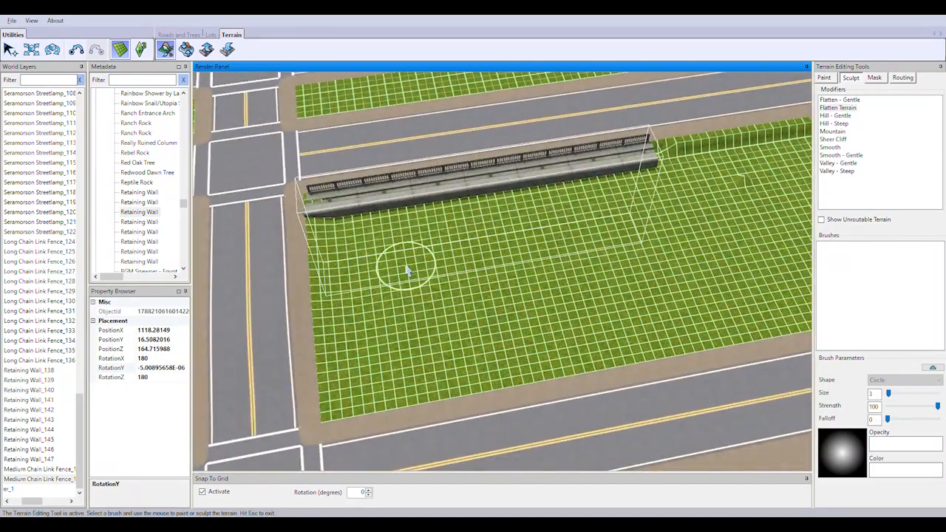
pyautogui.click(211, 34)
pyautogui.click(165, 50)
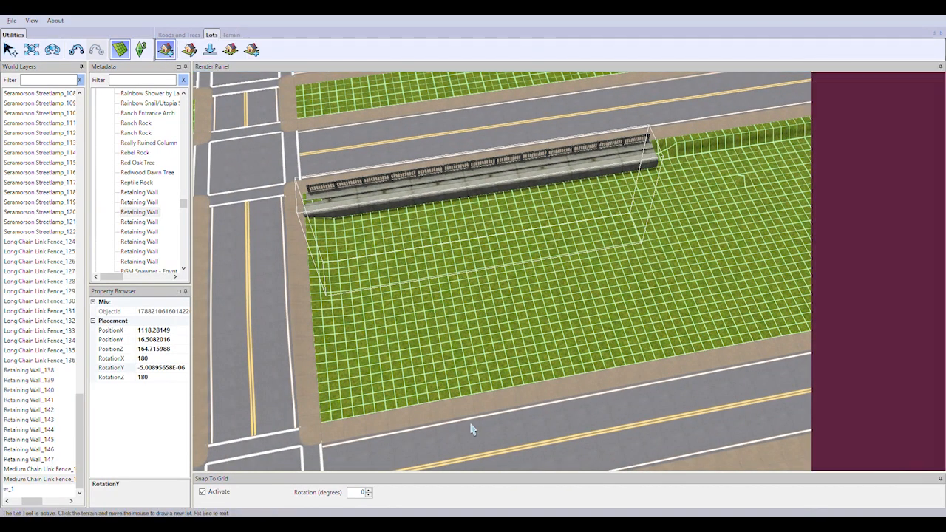
pyautogui.scroll(3, 385, 392)
pyautogui.click(363, 376)
pyautogui.moveTo(427, 313); pyautogui.dragTo(517, 269, button='right')
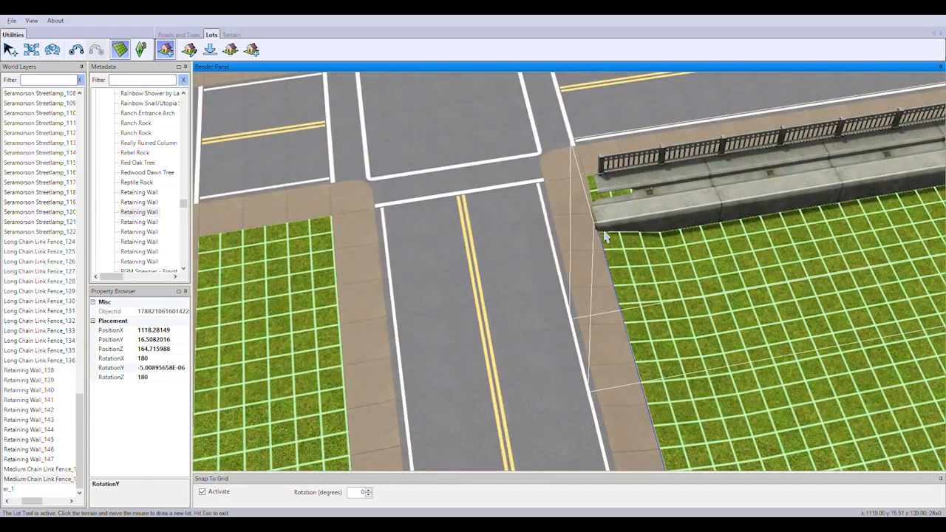
pyautogui.moveTo(672, 248); pyautogui.dragTo(390, 294, button='right')
pyautogui.scroll(-5, 593, 258)
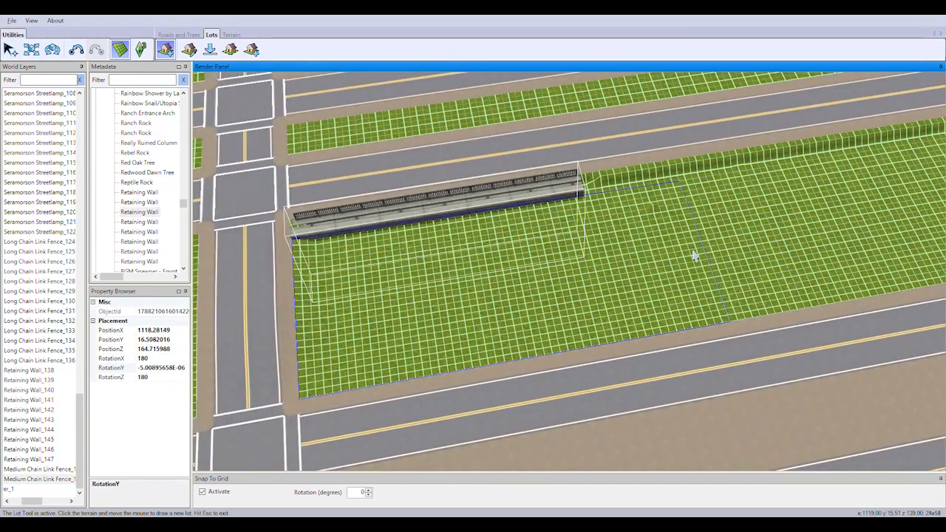
pyautogui.click(230, 35)
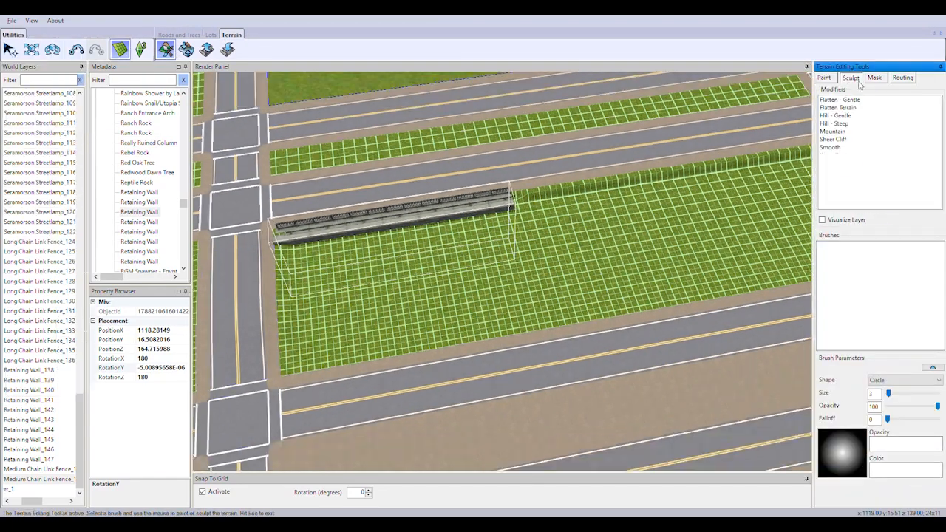
pyautogui.moveTo(577, 230); pyautogui.dragTo(576, 239, button='right')
pyautogui.moveTo(667, 248); pyautogui.dragTo(589, 252, button='right')
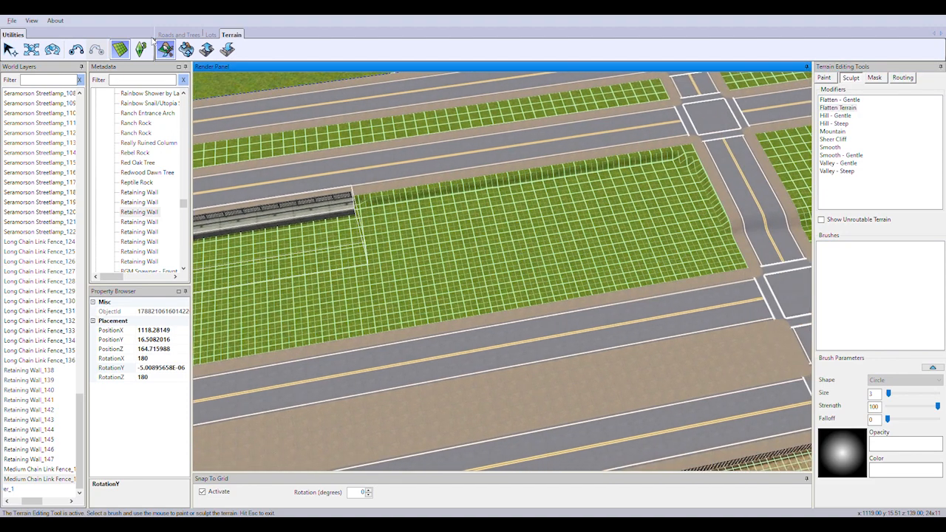
# Step: Try a 64x24 lot from the intersection corner of the leveled block and undo it
pyautogui.click(211, 35)
pyautogui.click(165, 49)
pyautogui.moveTo(606, 329); pyautogui.dragTo(368, 364, button='right')
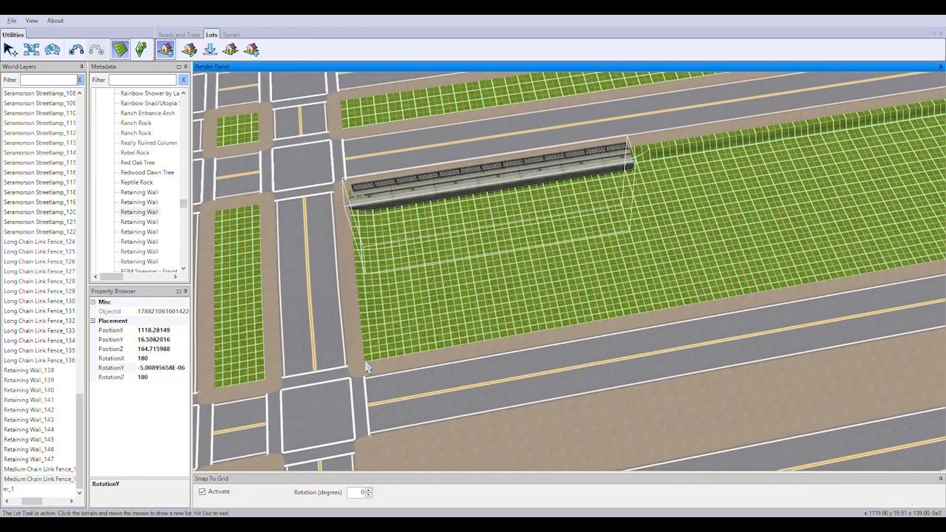
pyautogui.click(786, 142)
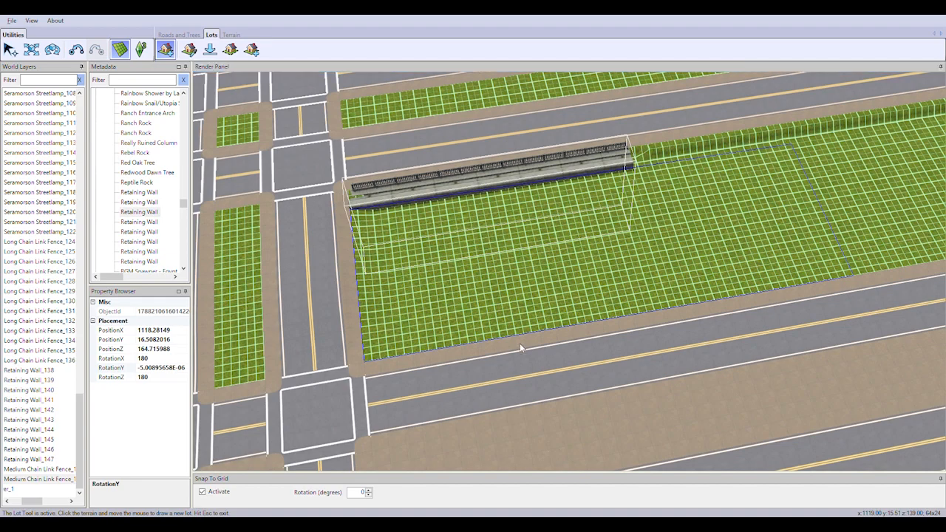
pyautogui.moveTo(538, 321); pyautogui.dragTo(593, 333, button='right')
pyautogui.scroll(-3, 596, 345)
pyautogui.scroll(1, 598, 351)
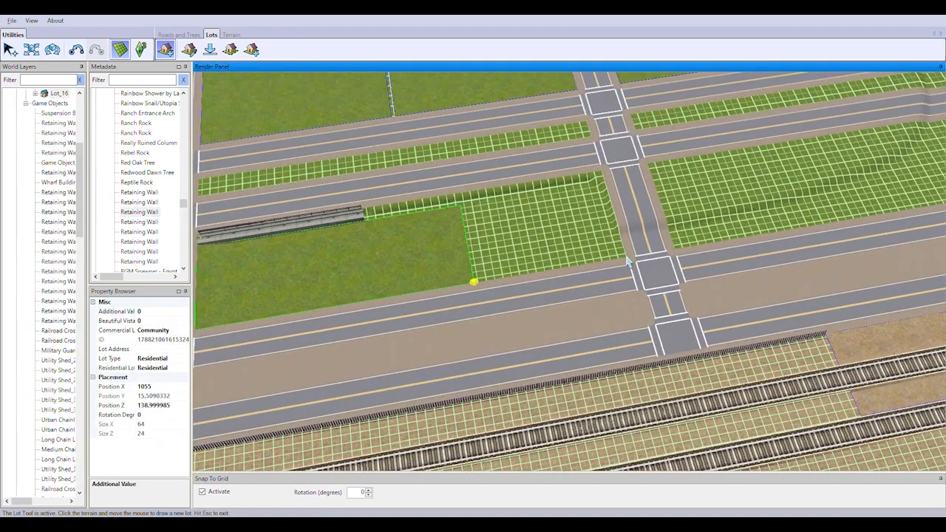
pyautogui.hotkey('ctrl', 'z')
# Step: Try a 50x24 lot from the same corner, check the space for a second lot beside it, and undo the lot
pyautogui.moveTo(538, 285); pyautogui.dragTo(469, 266, button='right')
pyautogui.scroll(2, 468, 266)
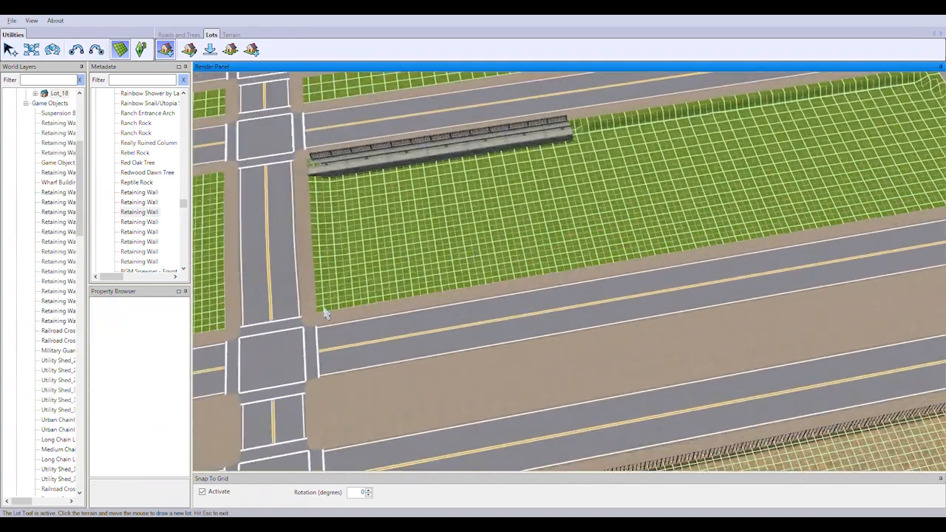
pyautogui.click(622, 133)
pyautogui.moveTo(751, 195); pyautogui.dragTo(733, 300, button='right')
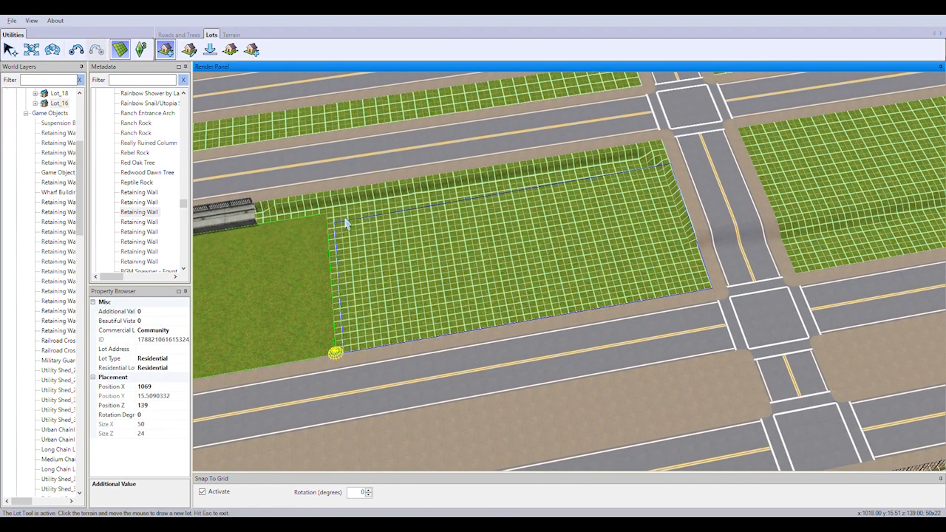
pyautogui.moveTo(464, 288); pyautogui.dragTo(370, 232, button='right')
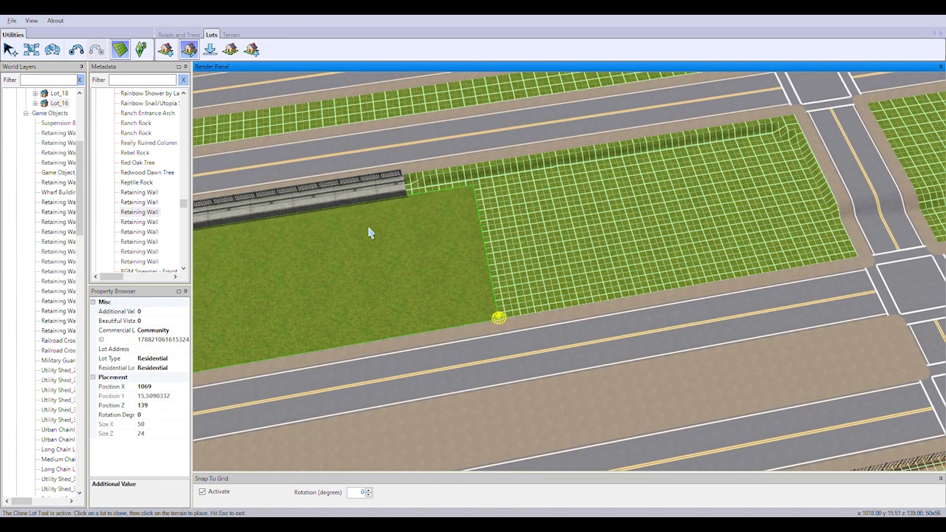
pyautogui.hotkey('ctrl', 'z')
# Step: Draw a 45x24 lot in front of the retaining wall, starting at the block's intersection corner
pyautogui.click(165, 49)
pyautogui.moveTo(502, 244); pyautogui.dragTo(405, 278, button='right')
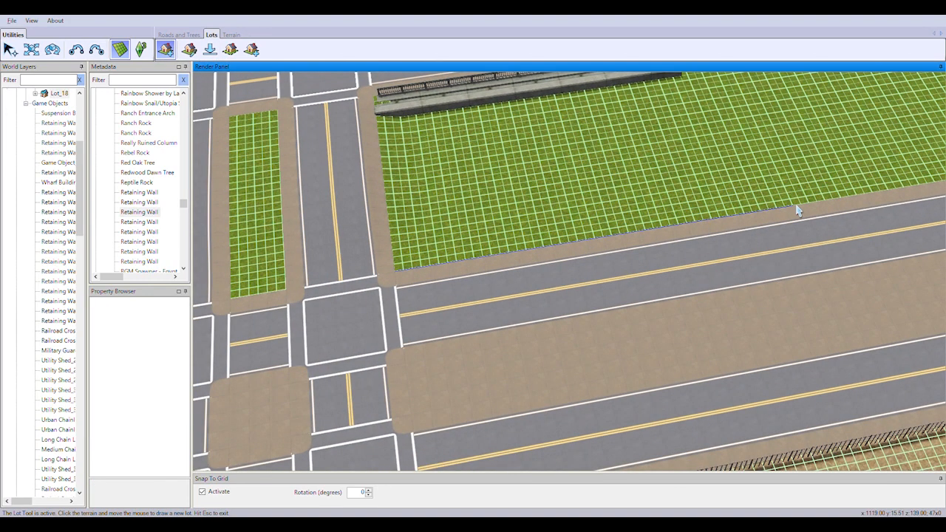
pyautogui.moveTo(716, 97); pyautogui.dragTo(718, 94, button='right')
pyautogui.click(719, 95)
pyautogui.moveTo(448, 330); pyautogui.dragTo(700, 235, button='right')
pyautogui.click(698, 234)
# Step: Draw a second 45x24 lot on the same block, starting at the opposite intersection corner
pyautogui.moveTo(562, 248); pyautogui.dragTo(368, 281, button='right')
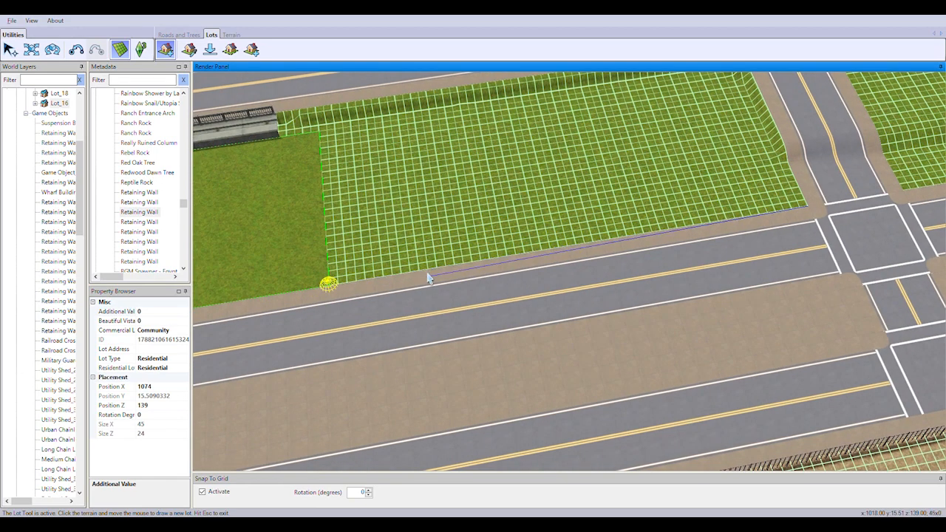
pyautogui.click(417, 121)
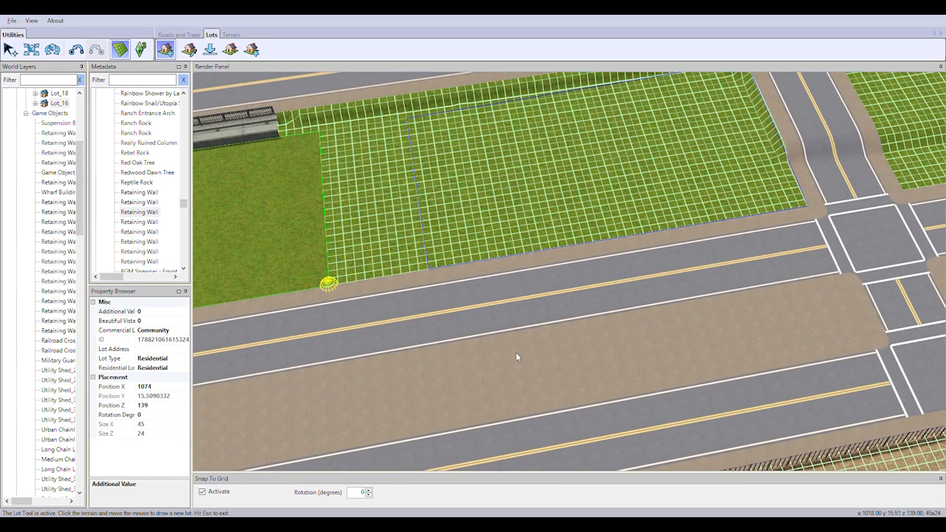
pyautogui.moveTo(705, 281); pyautogui.dragTo(596, 254, button='right')
pyautogui.scroll(-3, 595, 255)
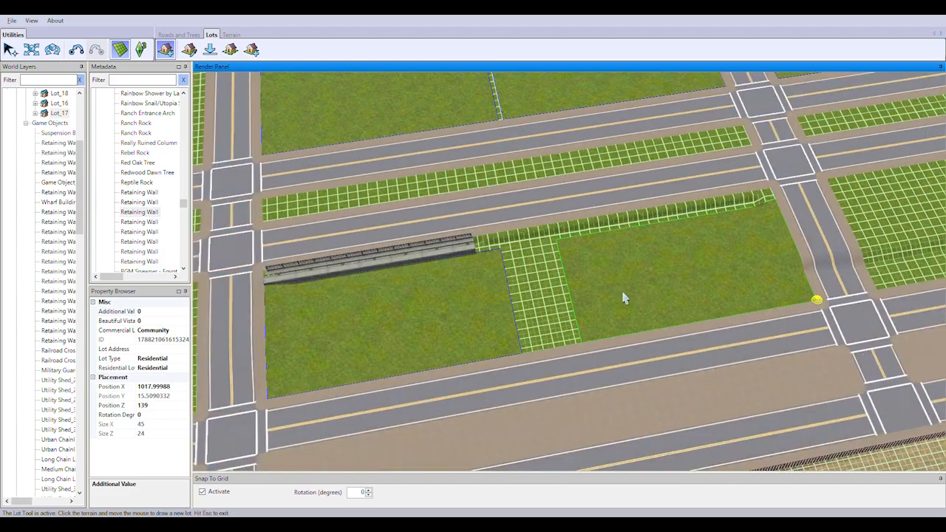
# Step: Smooth the side road segment running beside the second lot with the Road Grading Tool's Smoothen Road mode
pyautogui.scroll(5, 625, 300)
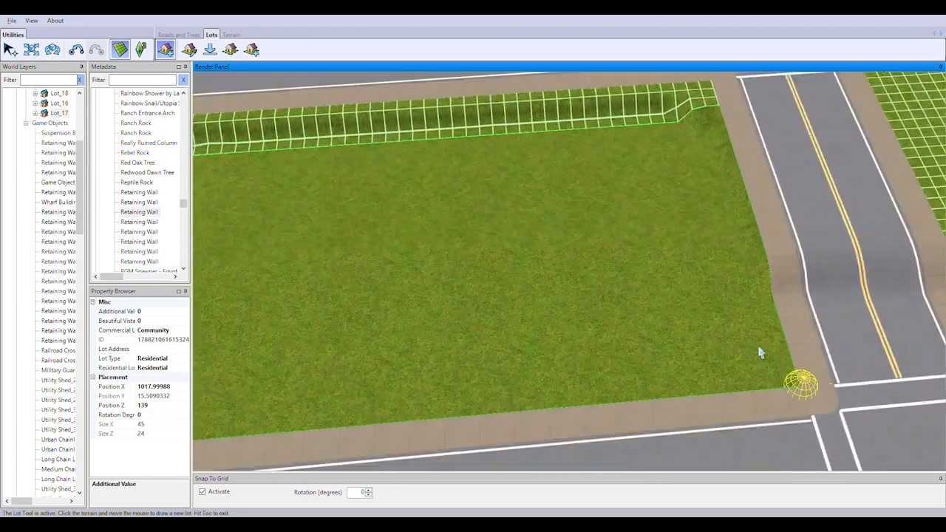
pyautogui.click(180, 35)
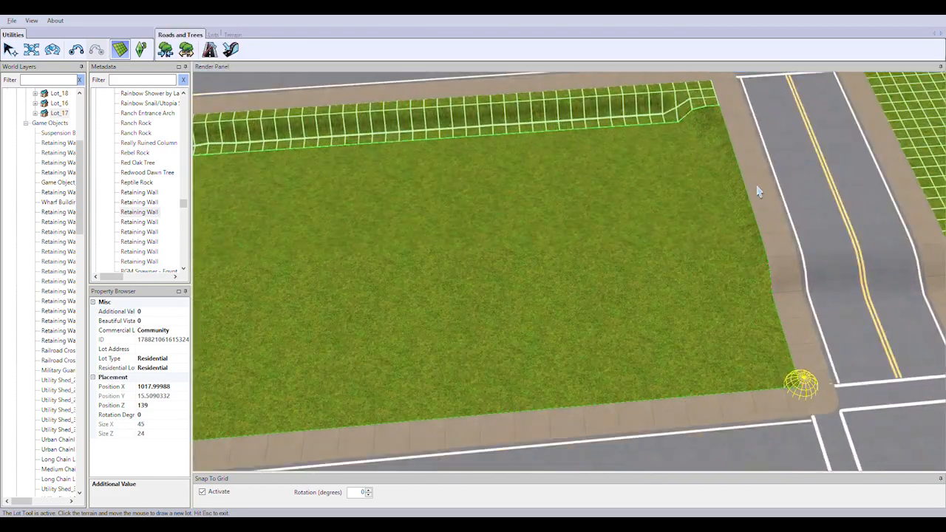
pyautogui.click(230, 50)
pyautogui.click(889, 105)
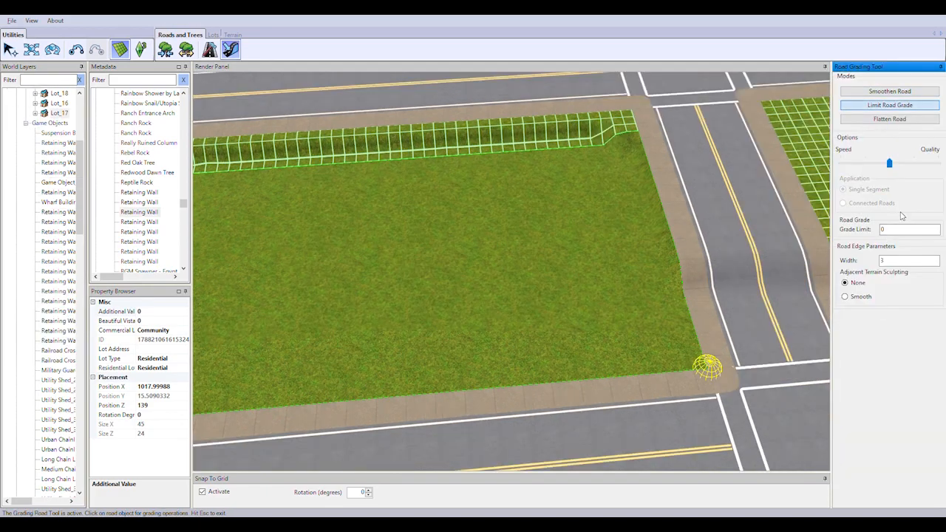
pyautogui.click(894, 92)
pyautogui.click(742, 266)
pyautogui.moveTo(623, 306); pyautogui.dragTo(394, 271, button='right')
pyautogui.scroll(3, 529, 258)
pyautogui.scroll(-5, 395, 271)
pyautogui.press('Escape')
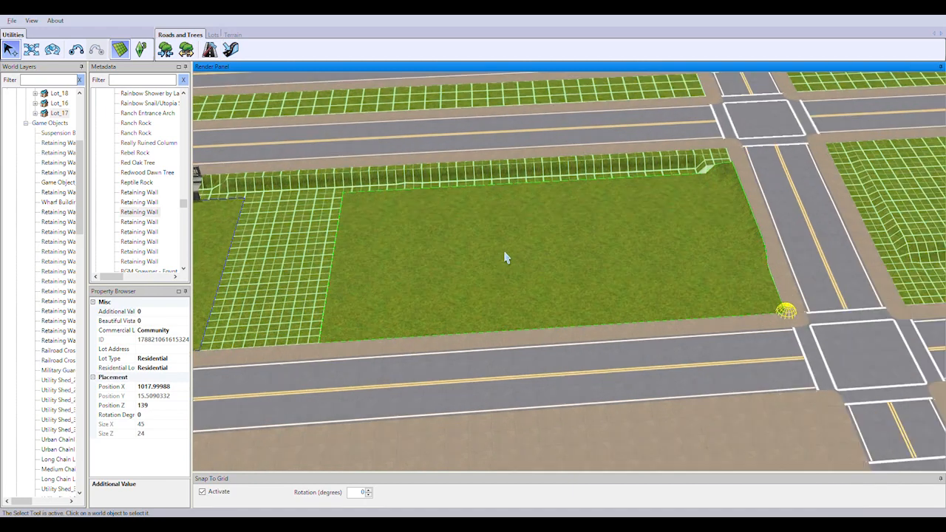
# Step: Delete both 45x24 lots from the leveled block
pyautogui.moveTo(446, 301); pyautogui.dragTo(612, 291, button='right')
pyautogui.click(613, 291)
pyautogui.press('Delete')
# Step: Draw a 48x24 lot in front of the retaining wall, starting at the block's intersection corner
pyautogui.click(212, 34)
pyautogui.click(165, 50)
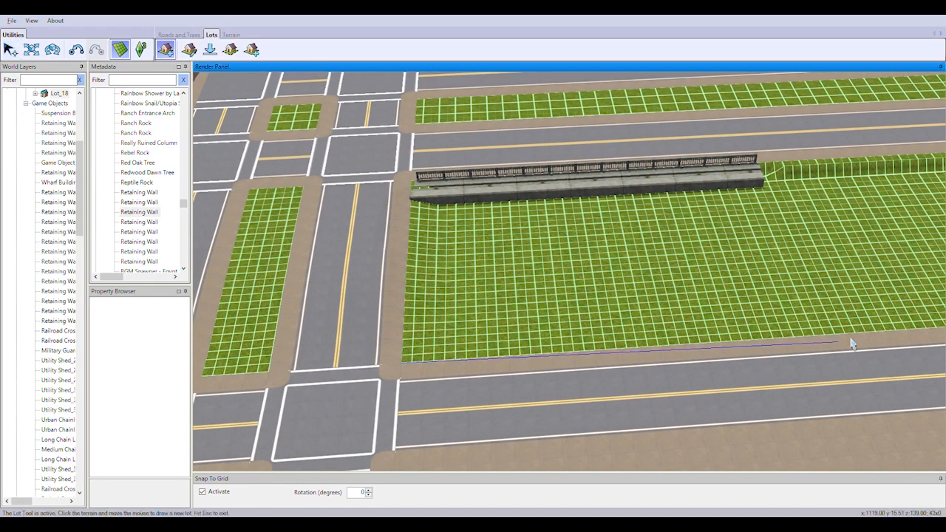
pyautogui.click(834, 184)
# Step: Draw a matching 48x24 lot on the same block from the opposite intersection corner, leaving a narrow strip between the lots
pyautogui.moveTo(601, 343); pyautogui.dragTo(709, 312, button='right')
pyautogui.click(708, 313)
pyautogui.moveTo(549, 316); pyautogui.dragTo(379, 311, button='right')
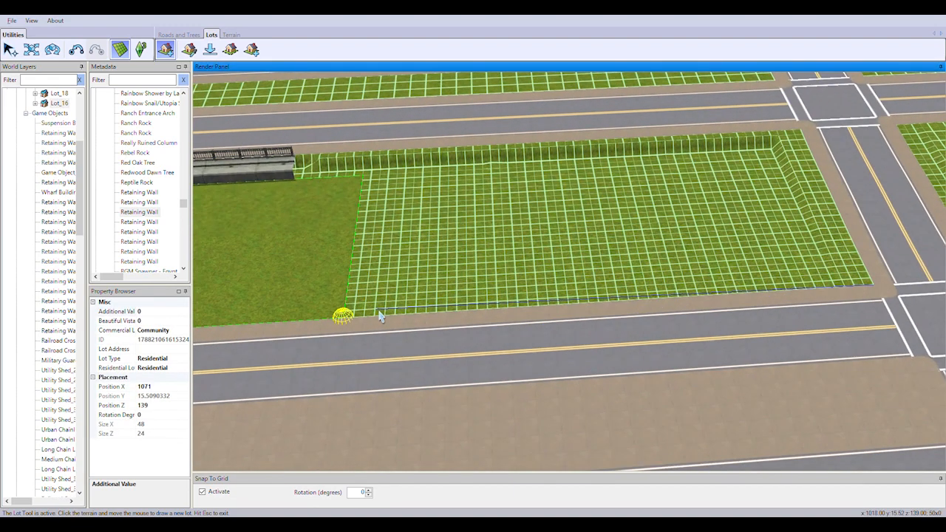
pyautogui.click(413, 242)
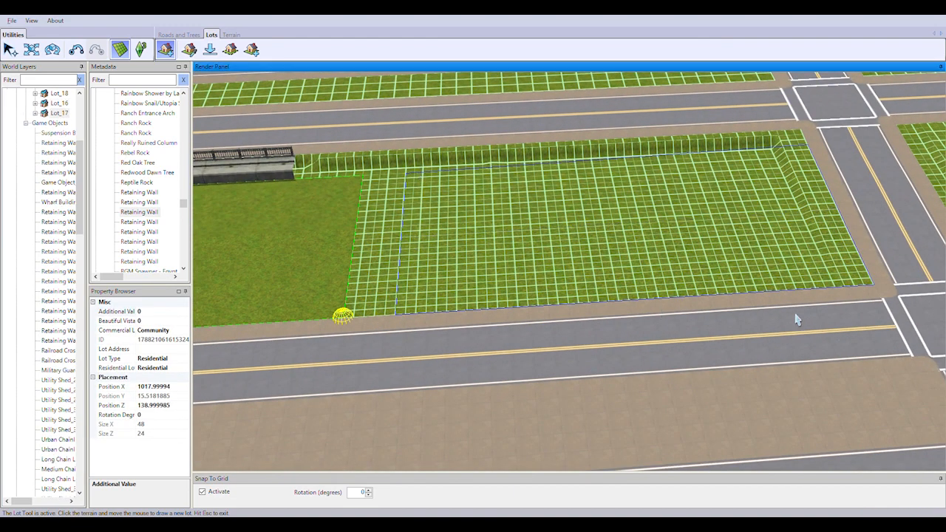
# Step: Sculpt the bank between the two lots into a ramp leading up to the road behind them
pyautogui.scroll(4, 794, 317)
pyautogui.scroll(1, 864, 372)
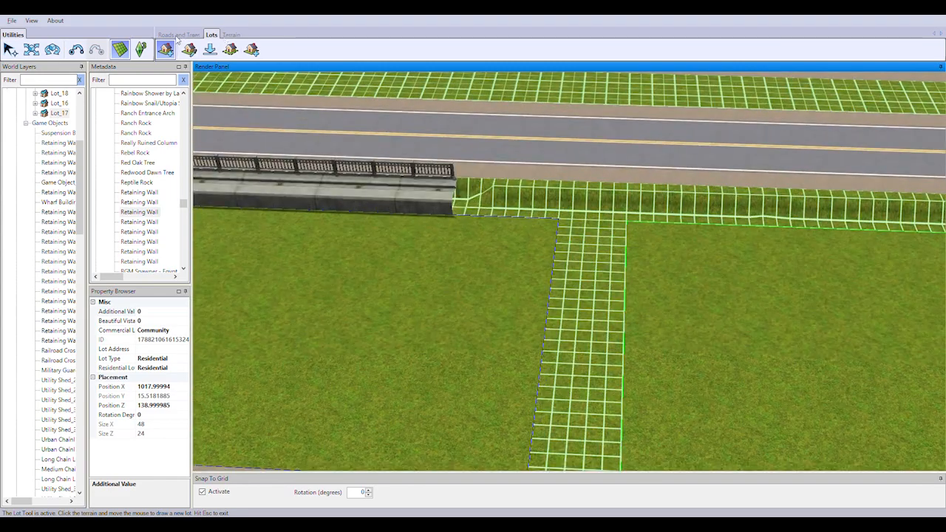
pyautogui.click(231, 35)
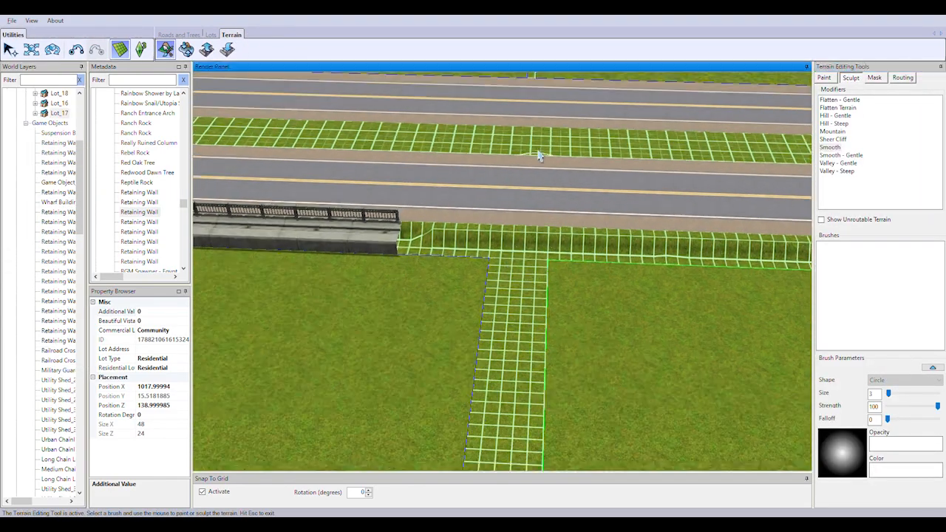
pyautogui.scroll(2, 517, 326)
pyautogui.moveTo(625, 254)
pyautogui.mouseDown()
pyautogui.moveTo(480, 317)
pyautogui.moveTo(558, 327)
pyautogui.moveTo(474, 322)
pyautogui.moveTo(612, 432)
pyautogui.mouseUp()
# Step: Place a sidewalk filling the strip between the two lots, from the front road to the road behind
pyautogui.click(180, 35)
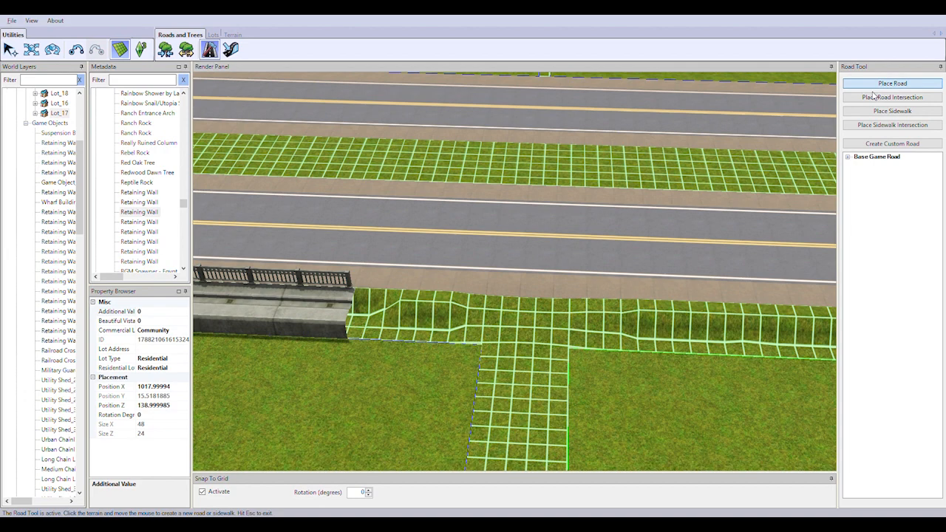
pyautogui.click(887, 111)
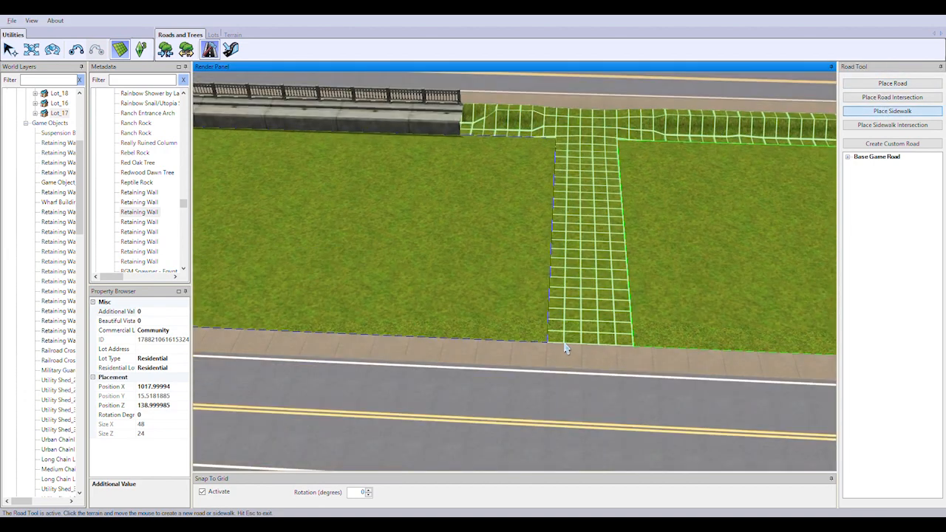
pyautogui.click(890, 98)
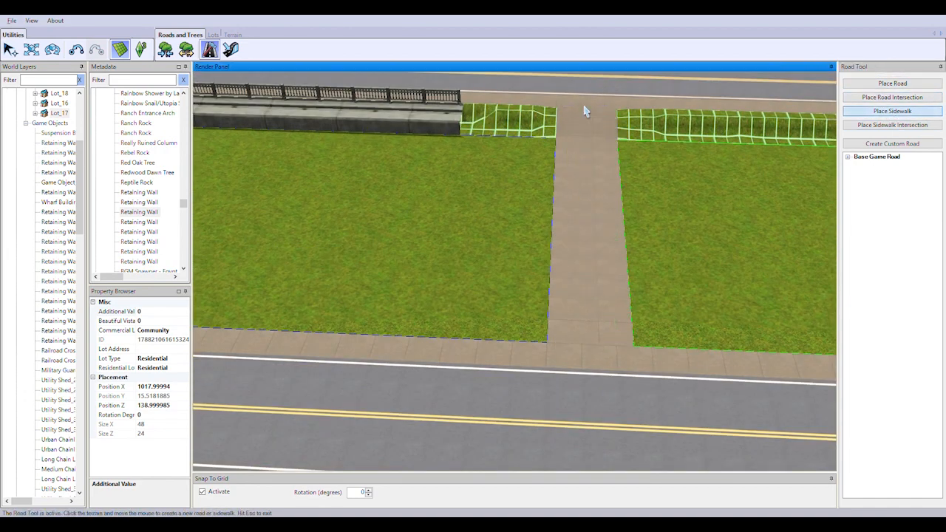
pyautogui.click(892, 83)
# Step: Place another retaining wall behind the first lot and rotate it 180 degrees about Y
pyautogui.scroll(-6, 703, 173)
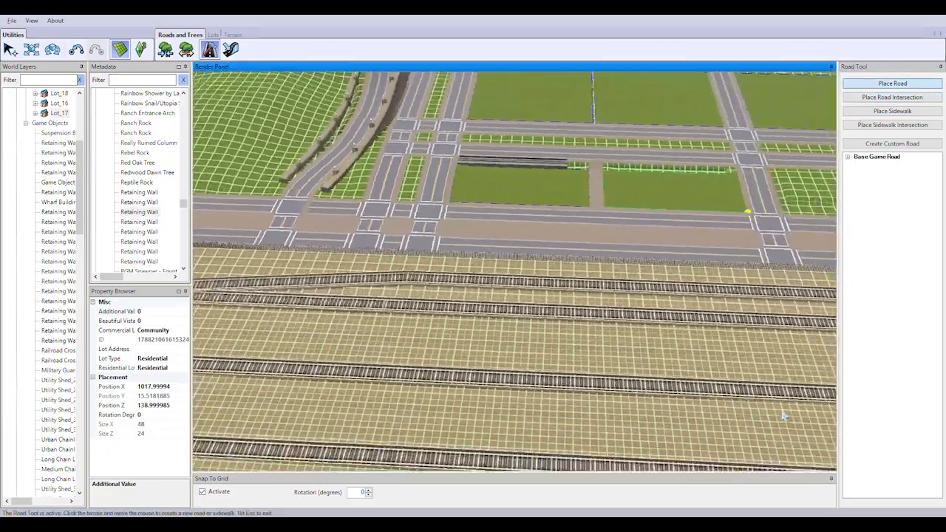
pyautogui.moveTo(784, 416); pyautogui.dragTo(727, 348, button='right')
pyautogui.scroll(3, 727, 349)
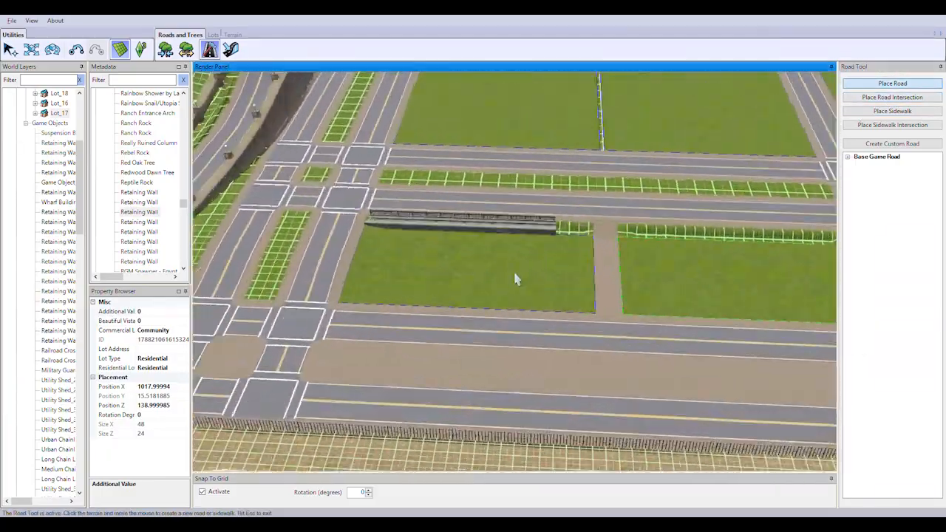
pyautogui.scroll(2, 516, 278)
pyautogui.click(141, 213)
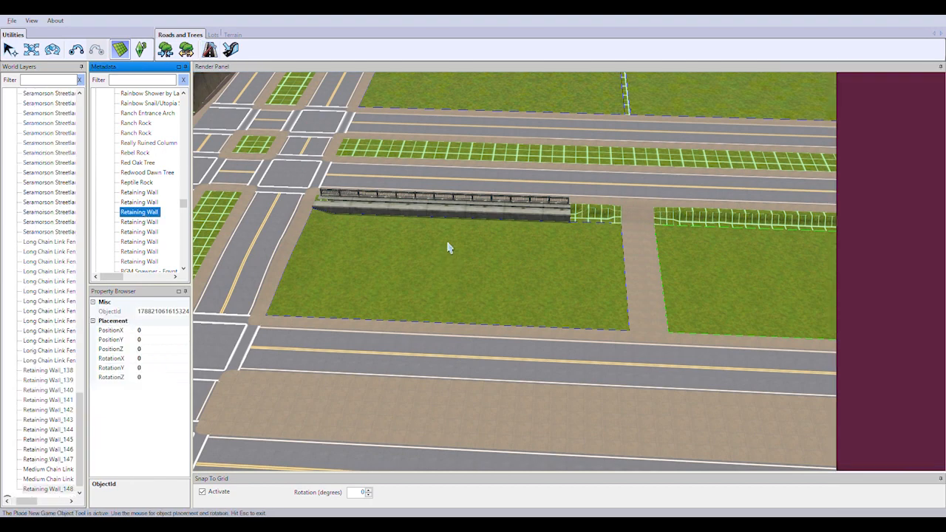
pyautogui.click(729, 180)
pyautogui.click(31, 49)
pyautogui.click(443, 194)
pyautogui.doubleClick(176, 340)
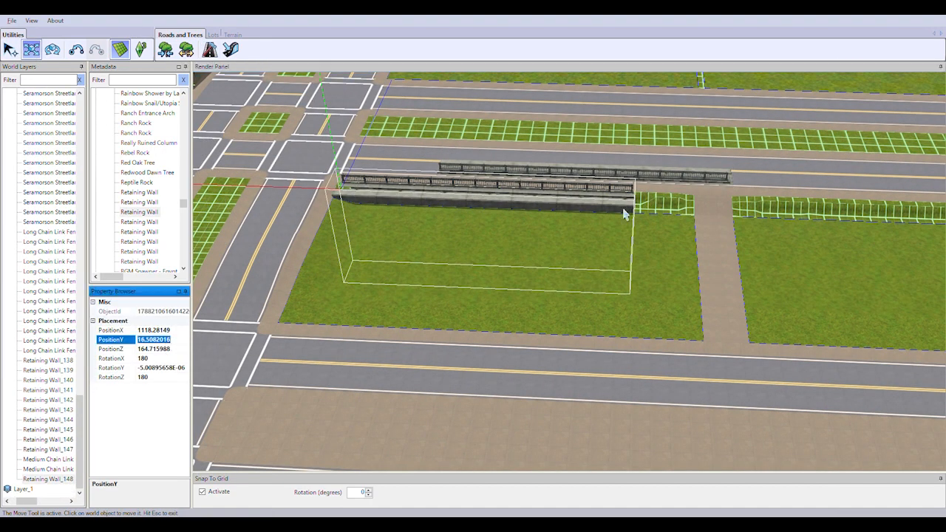
pyautogui.click(628, 176)
pyautogui.click(104, 368)
pyautogui.write('180')
pyautogui.press('Return')
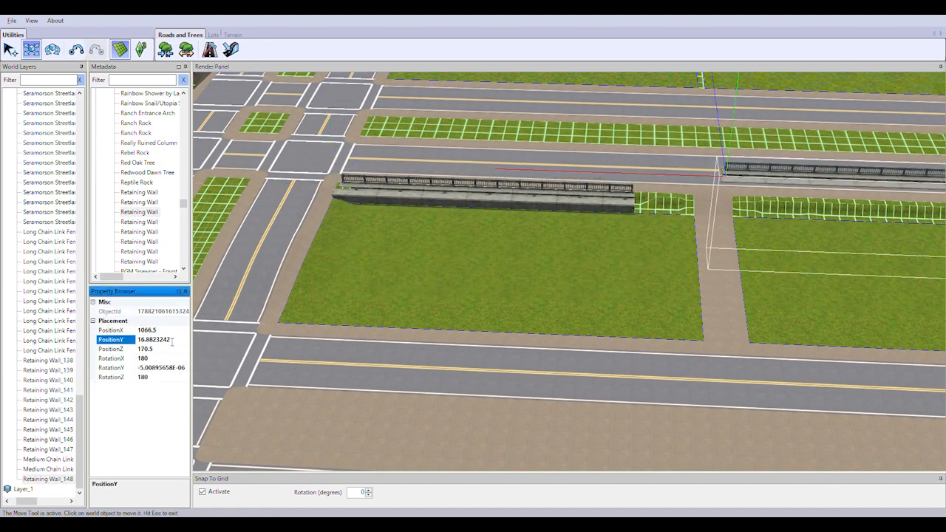
# Step: Align the new retaining wall with the existing one up to the sidewalk, setting its Position Y to 16.5082016
pyautogui.moveTo(777, 172); pyautogui.dragTo(348, 202)
pyautogui.doubleClick(153, 340)
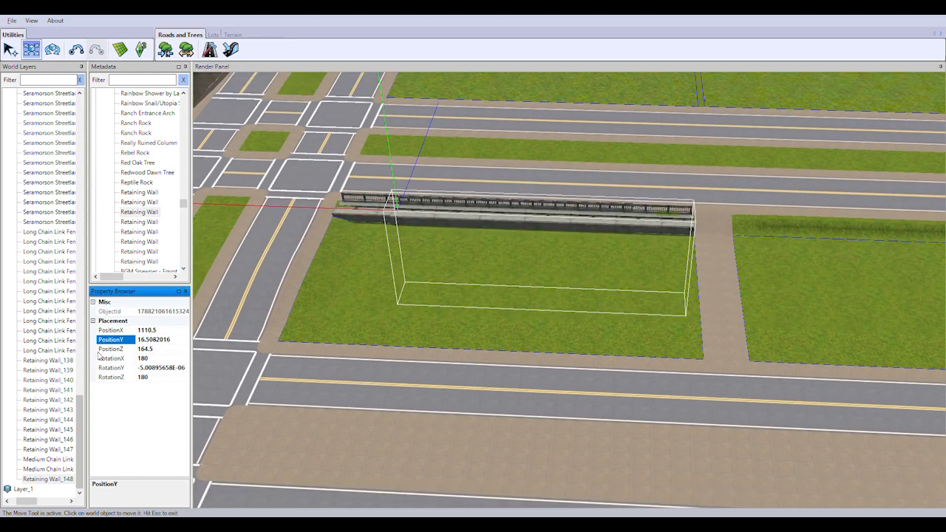
pyautogui.moveTo(443, 296); pyautogui.dragTo(375, 323, button='middle')
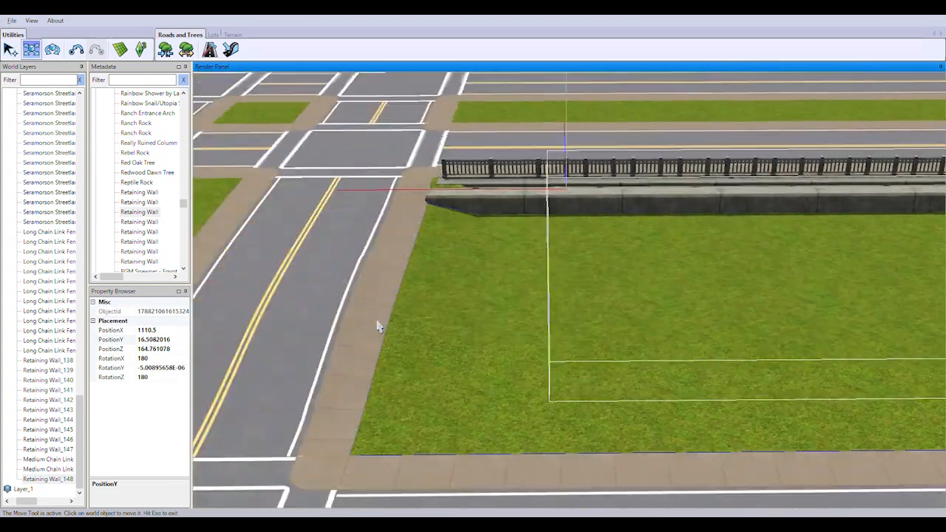
# Step: Try smoothing the side road segment beside the first lot's retaining wall and undo it
pyautogui.click(231, 49)
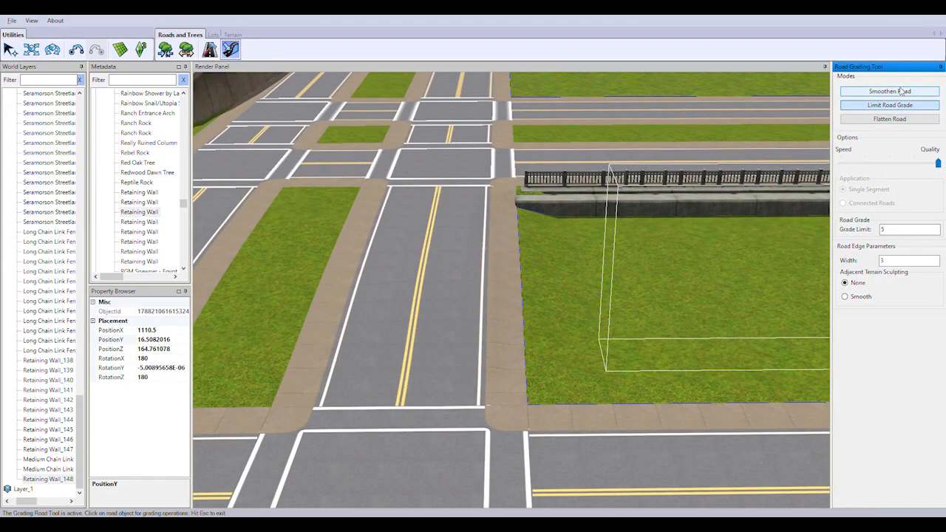
pyautogui.click(901, 91)
pyautogui.click(449, 274)
pyautogui.moveTo(471, 332); pyautogui.dragTo(714, 334, button='right')
pyautogui.scroll(-3, 714, 333)
pyautogui.press('Escape')
pyautogui.click(439, 303)
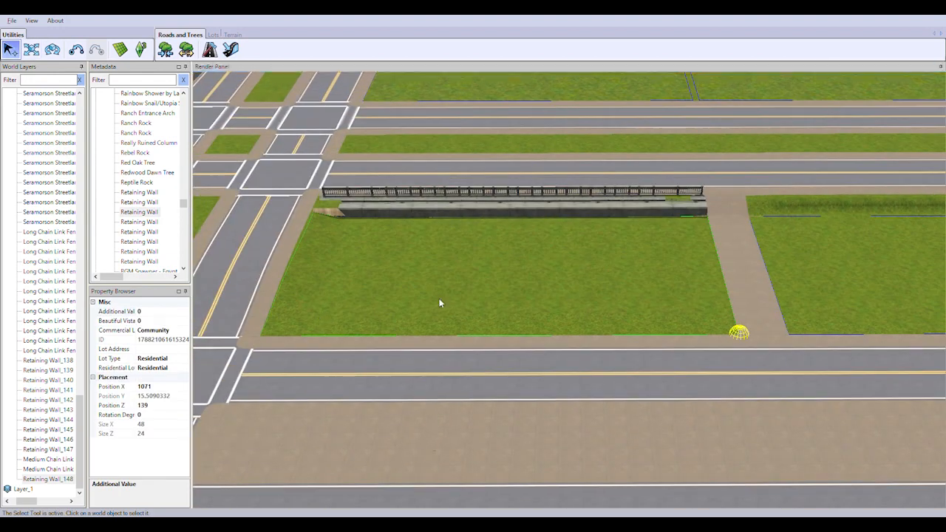
pyautogui.click(79, 54)
pyautogui.click(488, 313)
pyautogui.moveTo(486, 313); pyautogui.dragTo(828, 327, button='right')
pyautogui.click(497, 274)
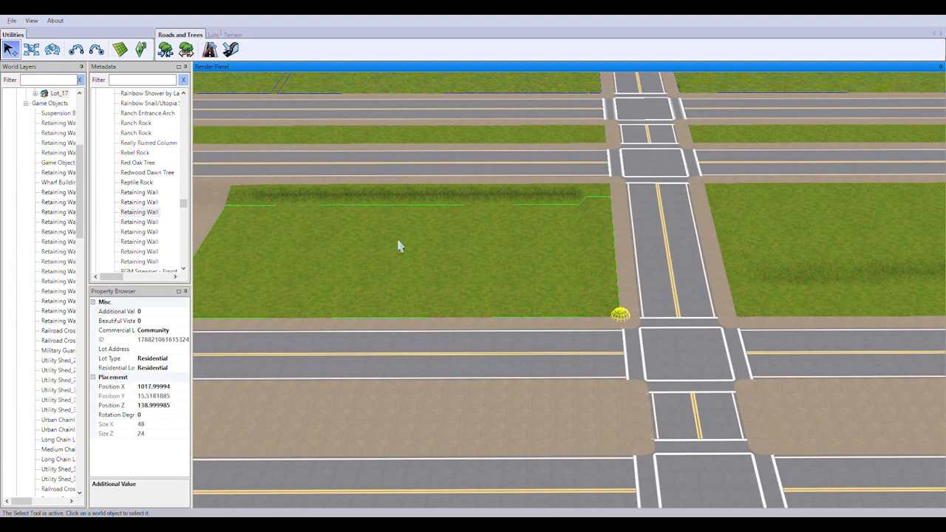
pyautogui.click(76, 50)
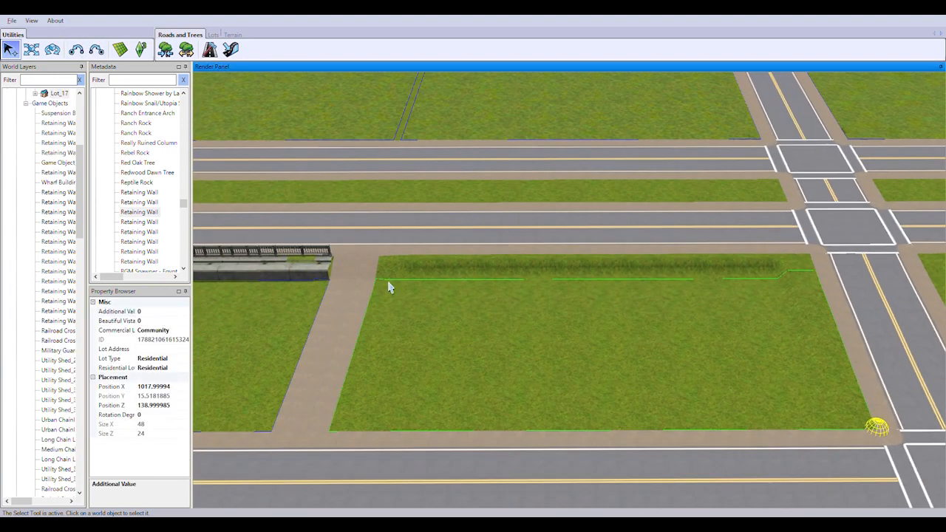
# Step: Place a retaining wall along the second lot's back edge with Rotation Y 180 and Position Y 16.5082016
pyautogui.click(148, 213)
pyautogui.click(665, 271)
pyautogui.press('Escape')
pyautogui.click(160, 367)
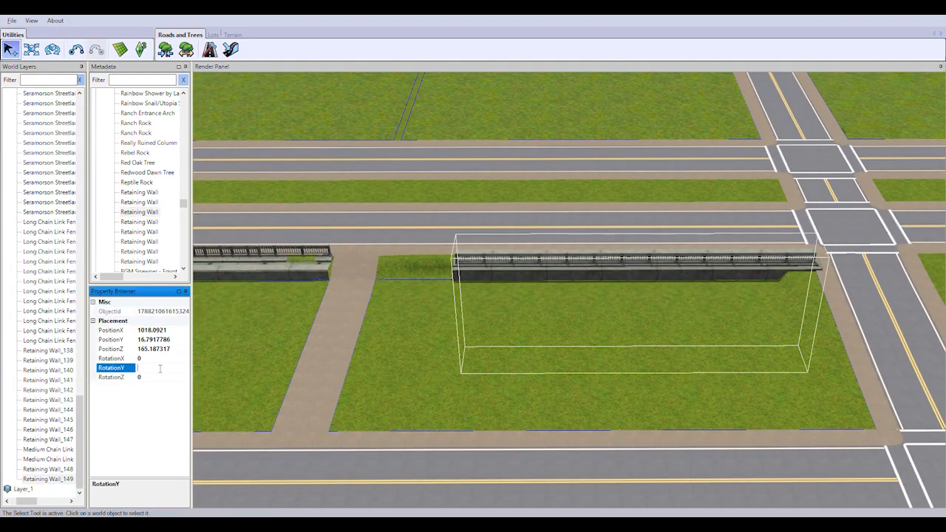
pyautogui.write('180')
pyautogui.click(164, 339)
# Step: Move the wall along the second lot's back edge to about Position X 1057.22 and Position Z 164.74
pyautogui.click(33, 51)
pyautogui.moveTo(595, 239); pyautogui.dragTo(410, 264, button='right')
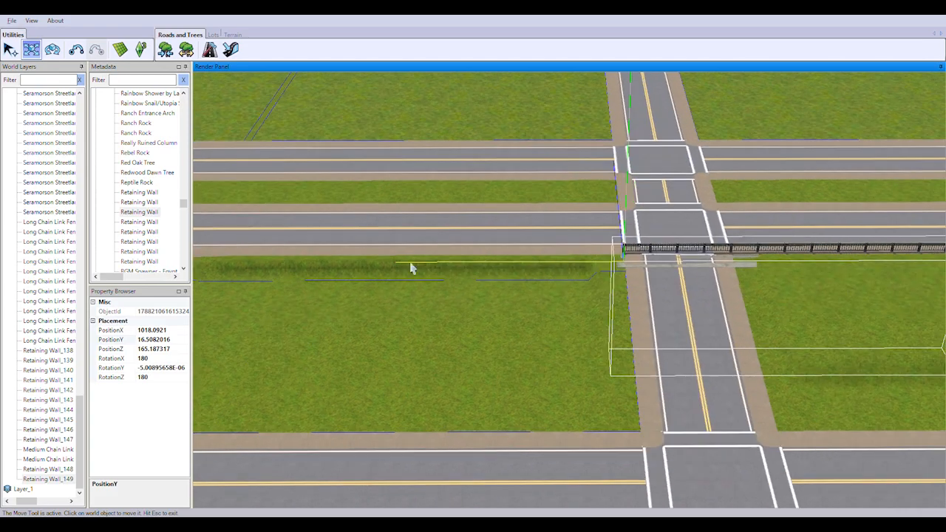
pyautogui.moveTo(411, 265); pyautogui.dragTo(205, 279)
pyautogui.moveTo(698, 231); pyautogui.dragTo(699, 240, button='right')
pyautogui.moveTo(698, 240); pyautogui.dragTo(776, 436, button='middle')
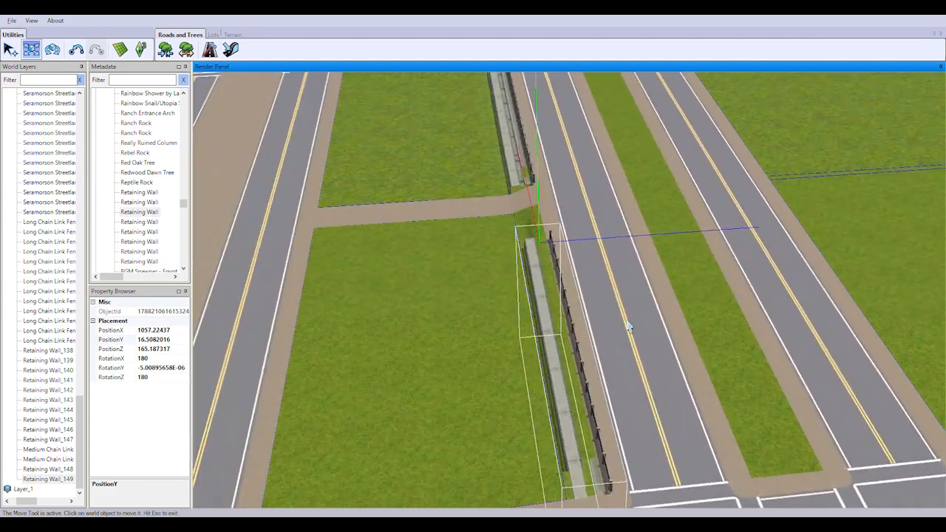
pyautogui.moveTo(776, 437); pyautogui.dragTo(742, 388, button='right')
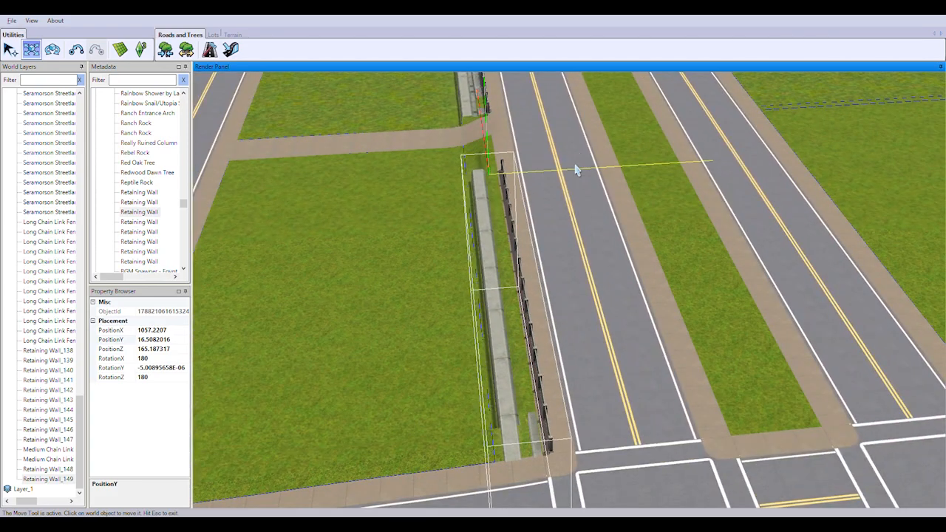
pyautogui.moveTo(576, 170); pyautogui.dragTo(567, 172)
pyautogui.moveTo(573, 255); pyautogui.dragTo(678, 270, button='middle')
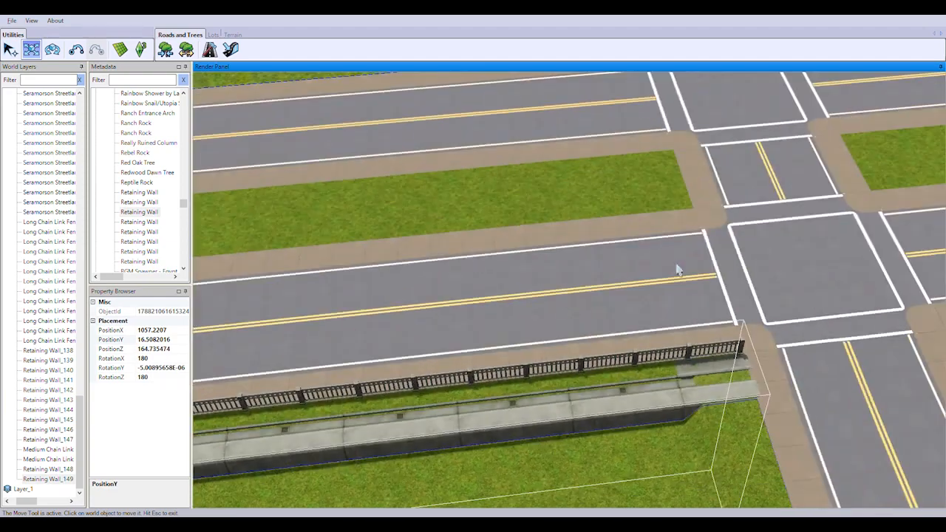
# Step: Place one more retaining wall behind the second lot and rotate it 180 degrees about Y
pyautogui.moveTo(148, 211); pyautogui.dragTo(507, 314)
pyautogui.click(155, 368)
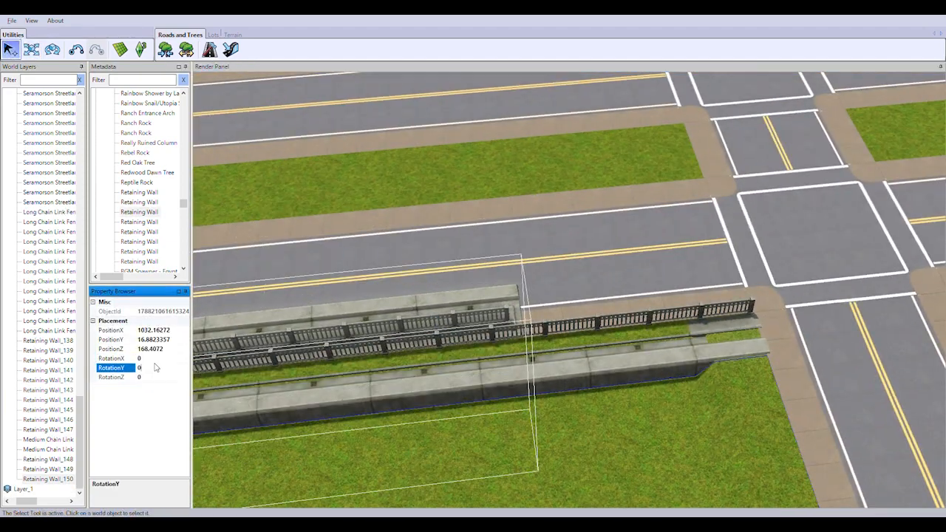
pyautogui.write('180')
pyautogui.press('Return')
# Step: Line the added wall up with its neighbor at about Position Z 164.74 and set its Position Y to 16.5082016
pyautogui.scroll(-2, 665, 383)
pyautogui.moveTo(514, 257); pyautogui.dragTo(520, 296)
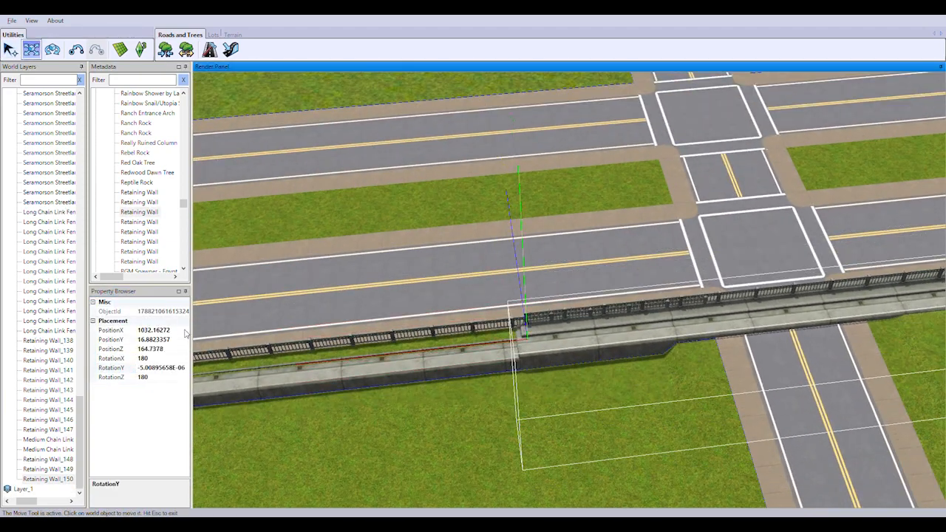
pyautogui.moveTo(177, 339); pyautogui.dragTo(100, 334)
pyautogui.write('16.5082016')
pyautogui.press('Return')
# Step: Slide the added wall along the lot's back edge to the sidewalk, at about Position X 1065.13
pyautogui.click(340, 363)
pyautogui.moveTo(342, 367); pyautogui.dragTo(488, 434)
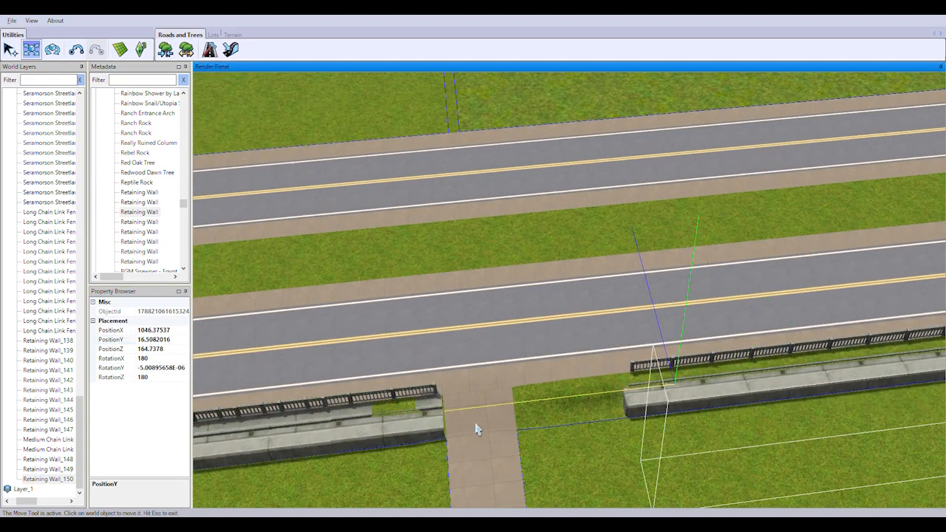
pyautogui.moveTo(362, 347)
pyautogui.mouseDown(button='middle')
pyautogui.moveTo(490, 474)
pyautogui.moveTo(507, 391)
pyautogui.moveTo(581, 338)
pyautogui.moveTo(588, 313)
pyautogui.moveTo(636, 312)
pyautogui.moveTo(499, 320)
pyautogui.mouseUp(button='middle')
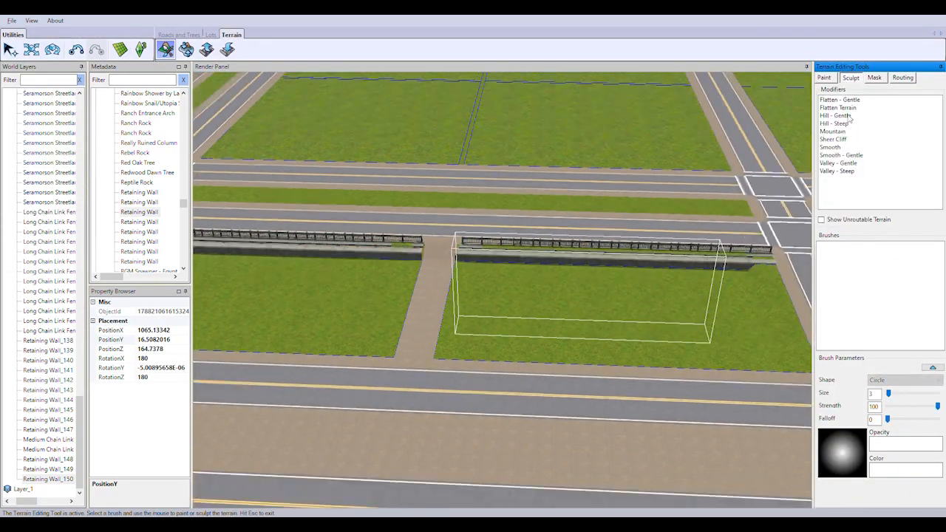
# Step: Flatten the ground along the retaining walls behind both lots and the sidewalk with the Flatten Terrain modifier
pyautogui.click(838, 109)
pyautogui.moveTo(687, 300); pyautogui.dragTo(676, 274, button='right')
pyautogui.scroll(3, 676, 274)
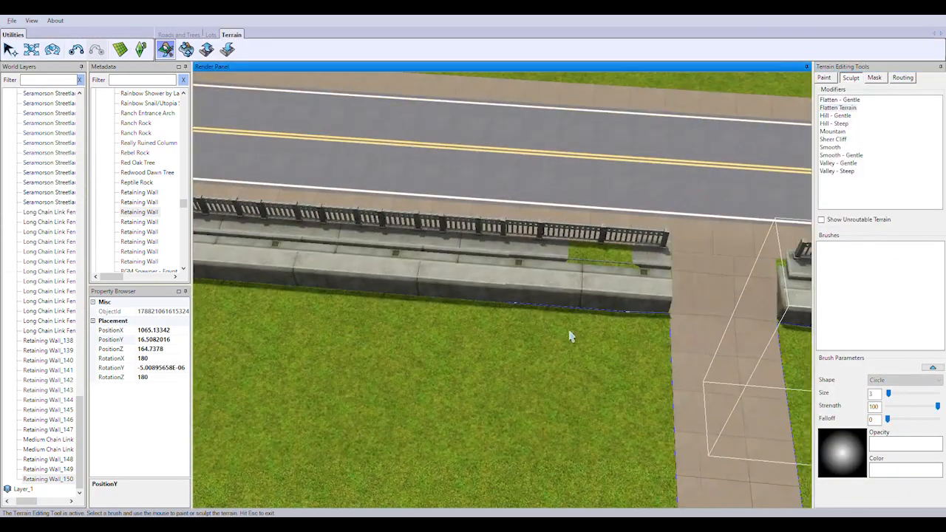
pyautogui.moveTo(437, 391); pyautogui.dragTo(556, 363, button='right')
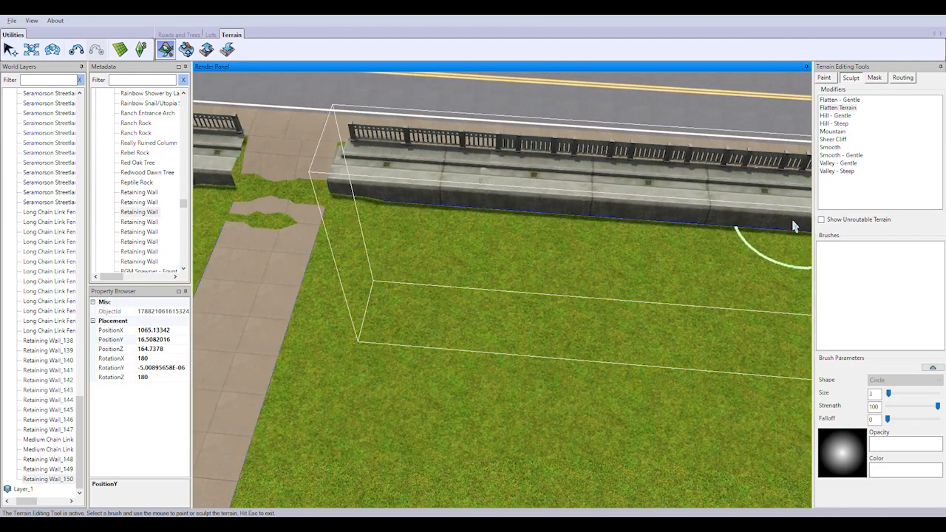
pyautogui.moveTo(792, 227); pyautogui.dragTo(583, 318, button='right')
pyautogui.scroll(-2, 582, 319)
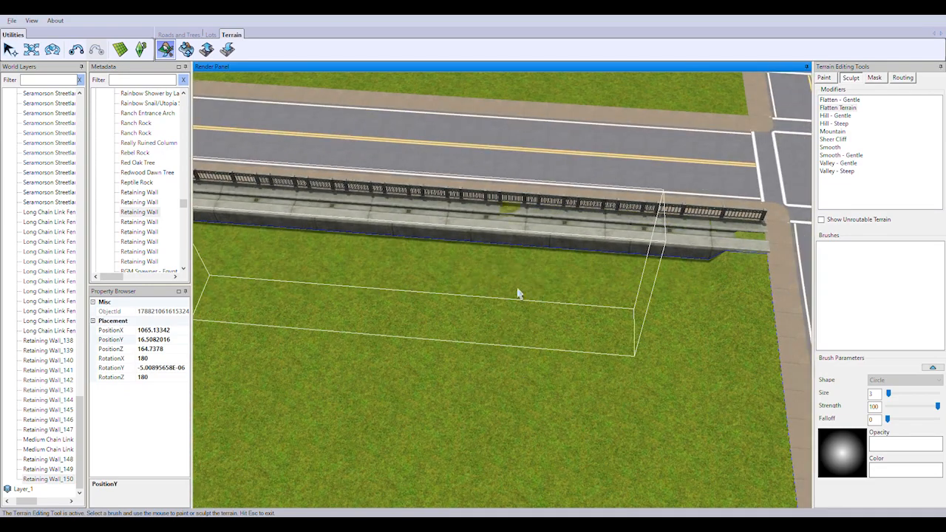
# Step: Scatter Plant - Brambles clumps between the rail tracks around the broken crossing, at about Position X 1224 to 1212
pyautogui.moveTo(517, 295); pyautogui.dragTo(542, 230, button='right')
pyautogui.moveTo(543, 230); pyautogui.dragTo(490, 302, button='middle')
pyautogui.moveTo(489, 302); pyautogui.dragTo(386, 361, button='right')
pyautogui.scroll(-2, 386, 361)
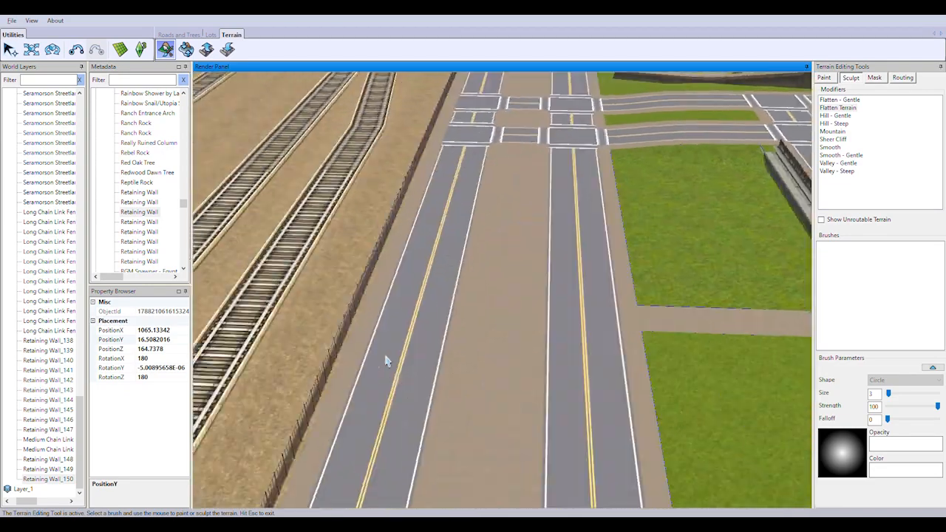
pyautogui.moveTo(386, 361); pyautogui.dragTo(399, 347, button='middle')
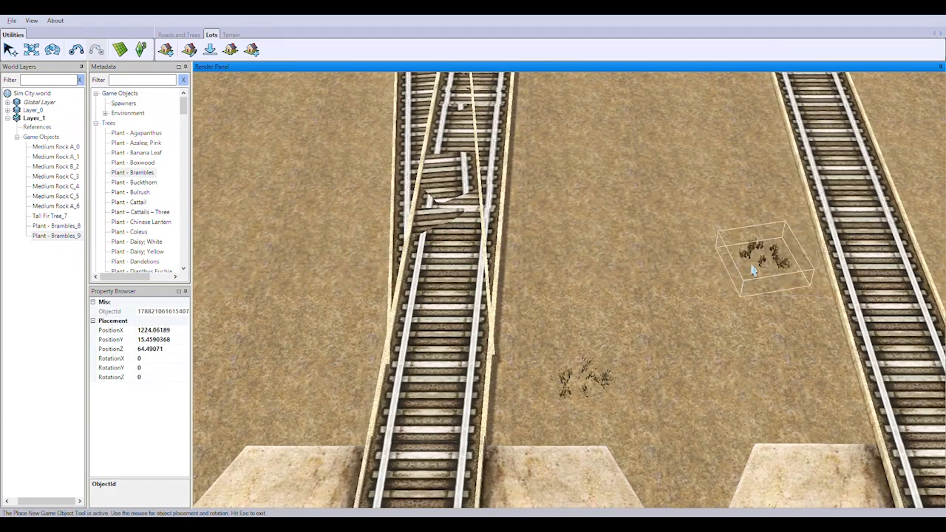
pyautogui.click(746, 259)
pyautogui.click(587, 145)
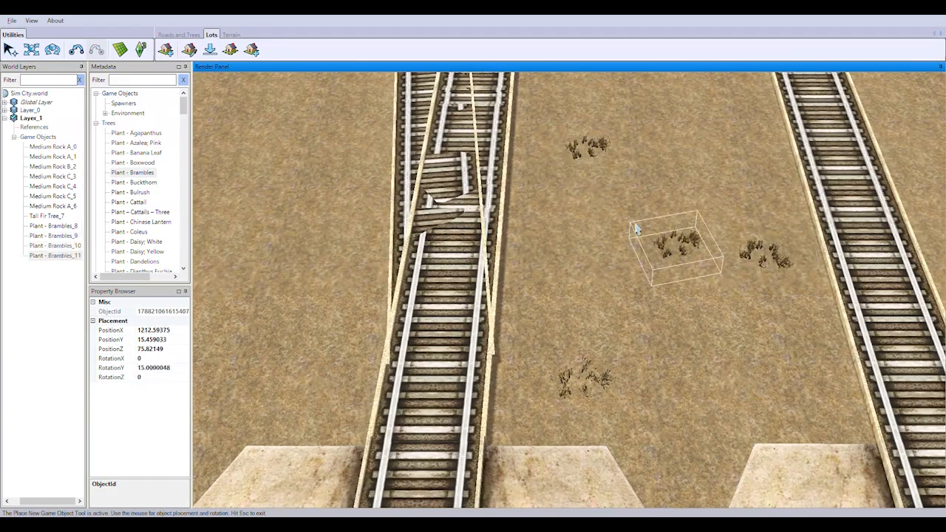
pyautogui.moveTo(636, 226); pyautogui.dragTo(518, 296, button='right')
pyautogui.click(508, 389)
pyautogui.click(362, 456)
pyautogui.click(421, 115)
pyautogui.click(437, 260)
pyautogui.click(734, 128)
# Step: Place more bramble clumps at varied rotations along the strips between the tracks, starting at about Position X 1185
pyautogui.scroll(-2, 741, 122)
pyautogui.moveTo(741, 122); pyautogui.dragTo(606, 209, button='right')
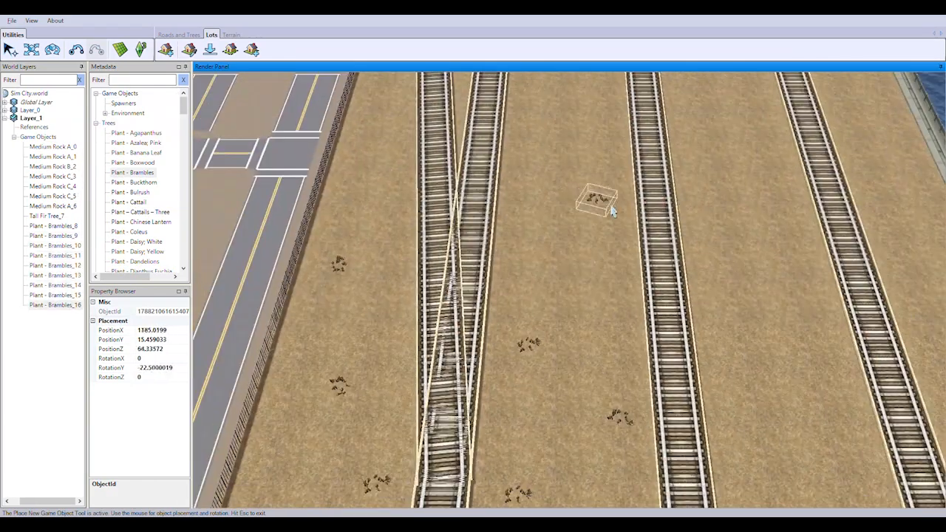
pyautogui.click(606, 207)
pyautogui.click(746, 233)
pyautogui.click(748, 370)
pyautogui.click(804, 462)
pyautogui.moveTo(804, 462); pyautogui.dragTo(580, 363, button='right')
pyautogui.click(680, 125)
pyautogui.moveTo(680, 125); pyautogui.dragTo(691, 107, button='right')
pyautogui.click(727, 188)
pyautogui.click(586, 226)
pyautogui.click(582, 228)
pyautogui.click(428, 201)
pyautogui.click(420, 185)
# Step: Add bramble clumps between the street fence and the tracks and on the neighboring strips, around Position X 1049
pyautogui.moveTo(340, 165); pyautogui.dragTo(434, 171, button='right')
pyautogui.click(433, 205)
pyautogui.click(321, 254)
pyautogui.moveTo(441, 247); pyautogui.dragTo(479, 420, button='right')
pyautogui.click(312, 253)
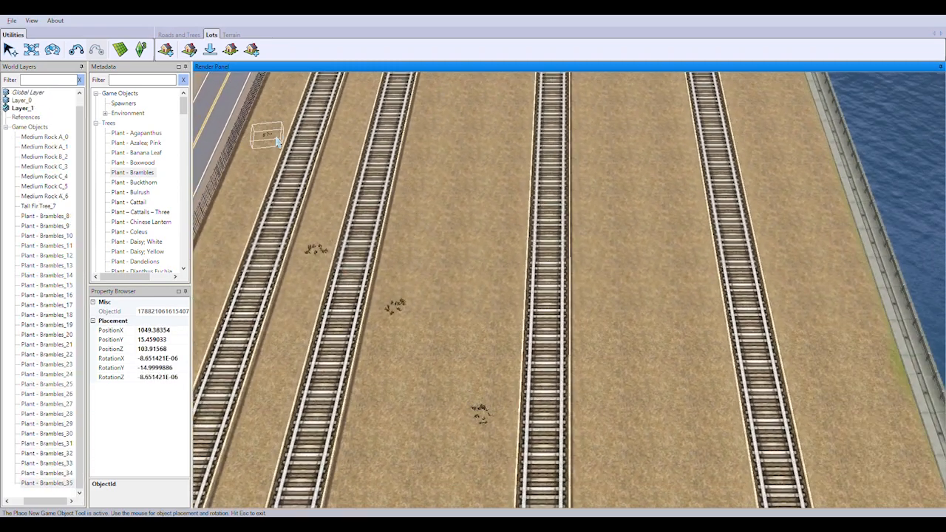
pyautogui.click(266, 134)
pyautogui.click(624, 448)
pyautogui.click(695, 310)
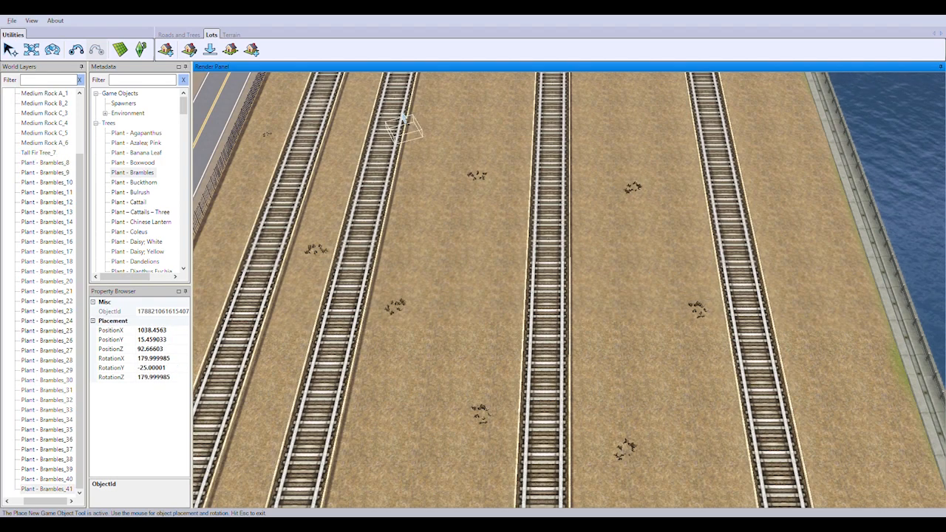
# Step: Spread bramble clumps across the track strips and beside the seawall, at about Position X 1038 to 1028
pyautogui.moveTo(403, 118); pyautogui.dragTo(517, 130, button='right')
pyautogui.click(629, 451)
pyautogui.click(597, 164)
pyautogui.moveTo(597, 164); pyautogui.dragTo(629, 99, button='right')
pyautogui.click(666, 210)
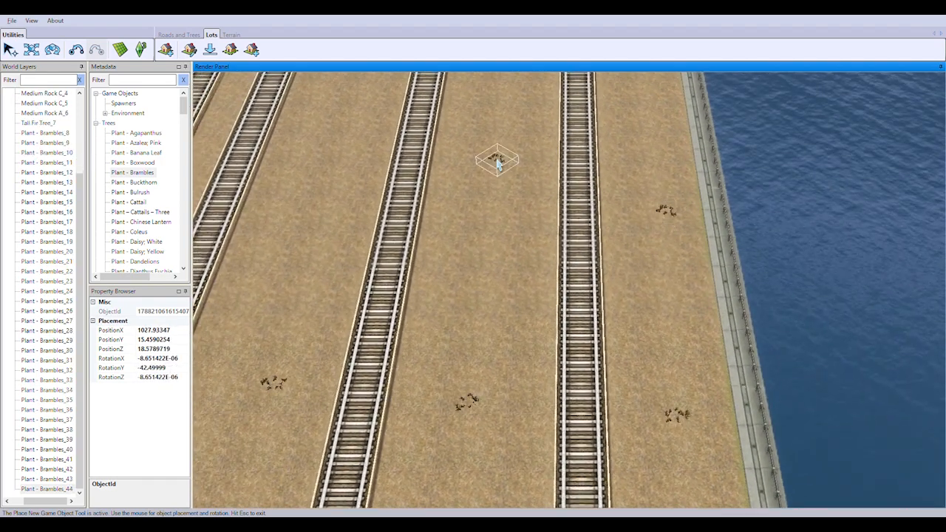
pyautogui.click(497, 164)
pyautogui.moveTo(498, 164); pyautogui.dragTo(576, 232, button='right')
pyautogui.click(354, 171)
pyautogui.moveTo(354, 172); pyautogui.dragTo(442, 255, button='right')
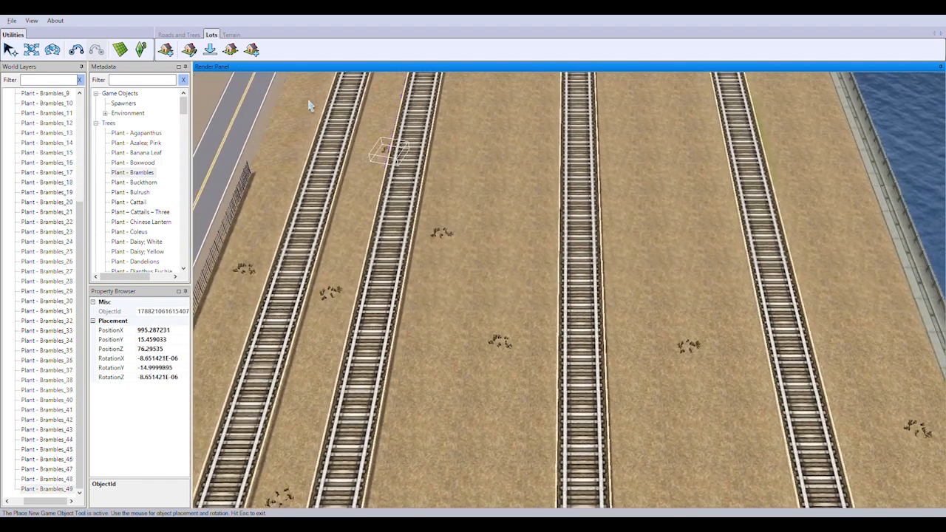
# Step: Finish the bramble scatter toward the far end of the tracks, from about Position X 995 to 932
pyautogui.moveTo(398, 196); pyautogui.dragTo(672, 282, button='right')
pyautogui.moveTo(396, 150); pyautogui.dragTo(834, 318, button='right')
pyautogui.click(446, 109)
pyautogui.moveTo(617, 227); pyautogui.dragTo(669, 136, button='right')
pyautogui.click(374, 218)
pyautogui.click(382, 139)
pyautogui.click(575, 214)
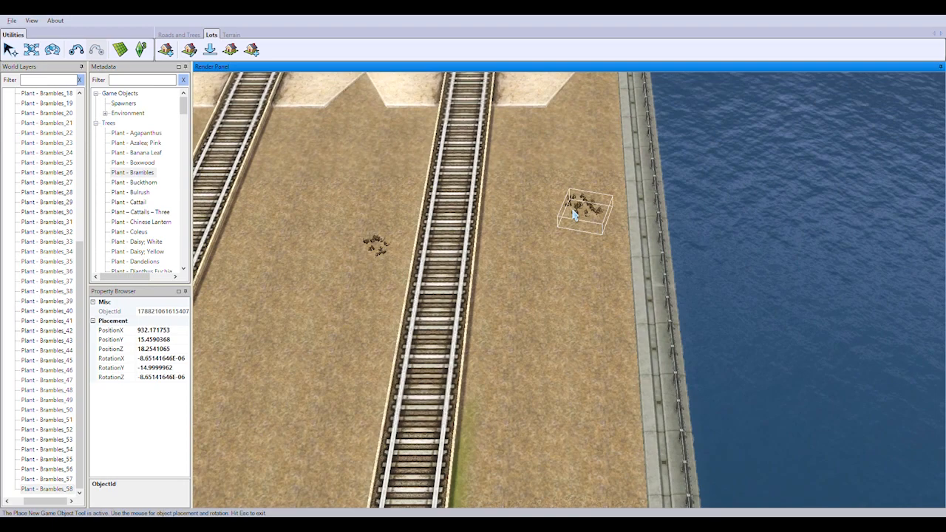
# Step: Place the first Plant - Buckthorn shrubs beside bramble clumps at the far track end, around Position X 945.75, Z 36.27
pyautogui.click(130, 192)
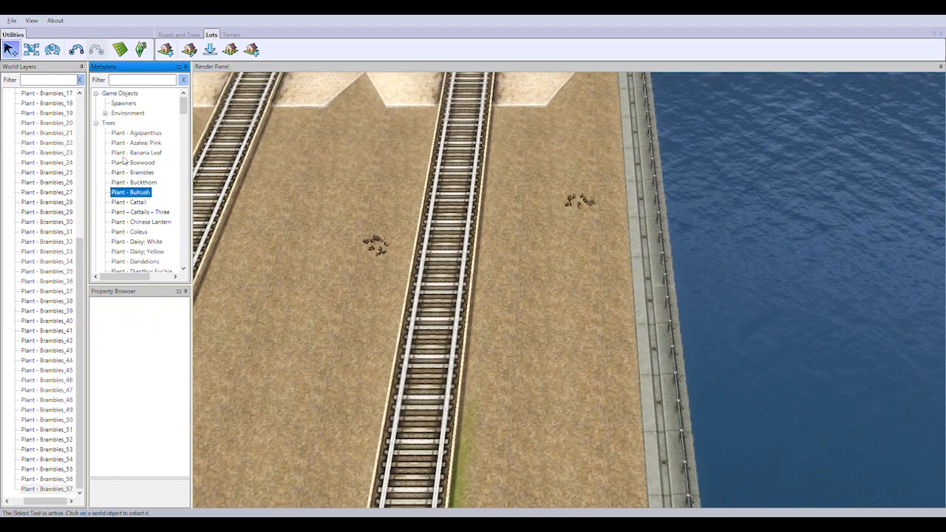
pyautogui.click(128, 172)
pyautogui.click(130, 182)
pyautogui.scroll(2, 296, 252)
pyautogui.moveTo(295, 252); pyautogui.dragTo(387, 277, button='right')
pyautogui.scroll(2, 387, 277)
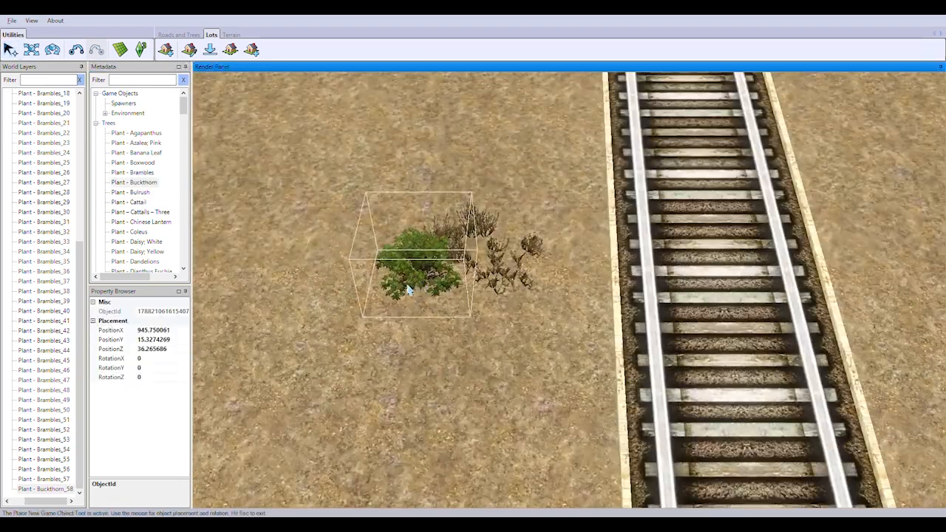
pyautogui.moveTo(393, 275); pyautogui.dragTo(434, 306)
pyautogui.scroll(-3, 434, 306)
pyautogui.moveTo(434, 306); pyautogui.dragTo(309, 179, button='right')
pyautogui.scroll(1, 309, 180)
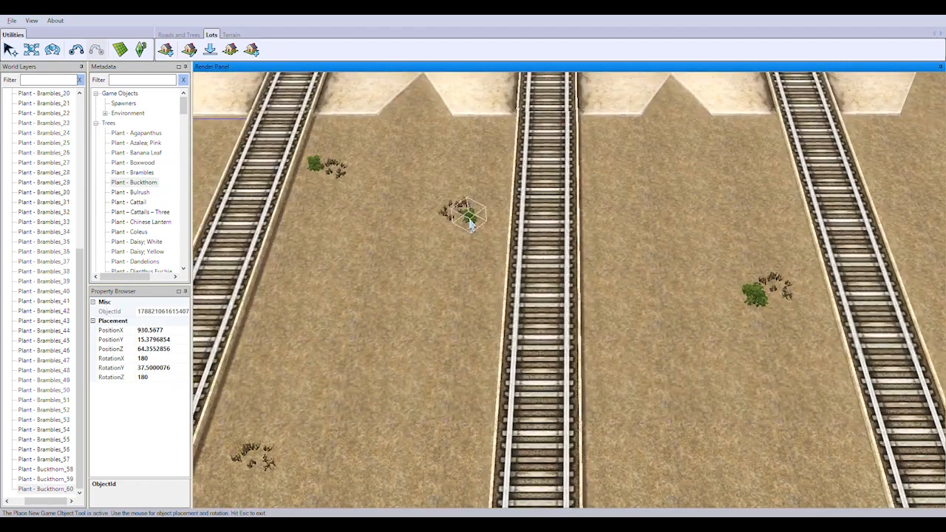
# Step: Pair further buckthorns with the brambles between the inner tracks, at about Position X 930 to 949
pyautogui.moveTo(470, 220); pyautogui.dragTo(477, 220)
pyautogui.moveTo(477, 221); pyautogui.dragTo(390, 337, button='right')
pyautogui.moveTo(504, 333); pyautogui.dragTo(501, 333)
pyautogui.scroll(-2, 502, 333)
pyautogui.moveTo(501, 333); pyautogui.dragTo(426, 379, button='right')
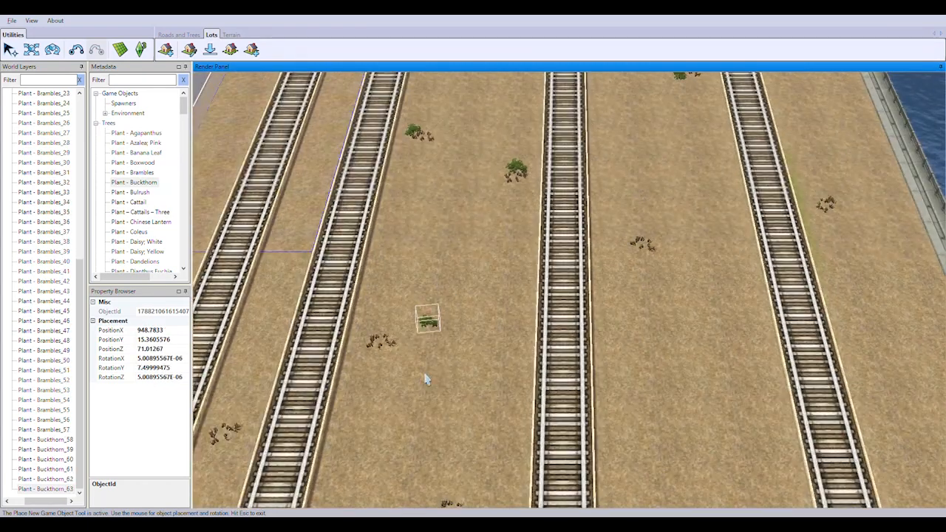
# Step: Add buckthorns beside brambles across the strips between the fence and tracks, at about Position X 1000 to 1015
pyautogui.click(812, 209)
pyautogui.moveTo(812, 209); pyautogui.dragTo(434, 291, button='right')
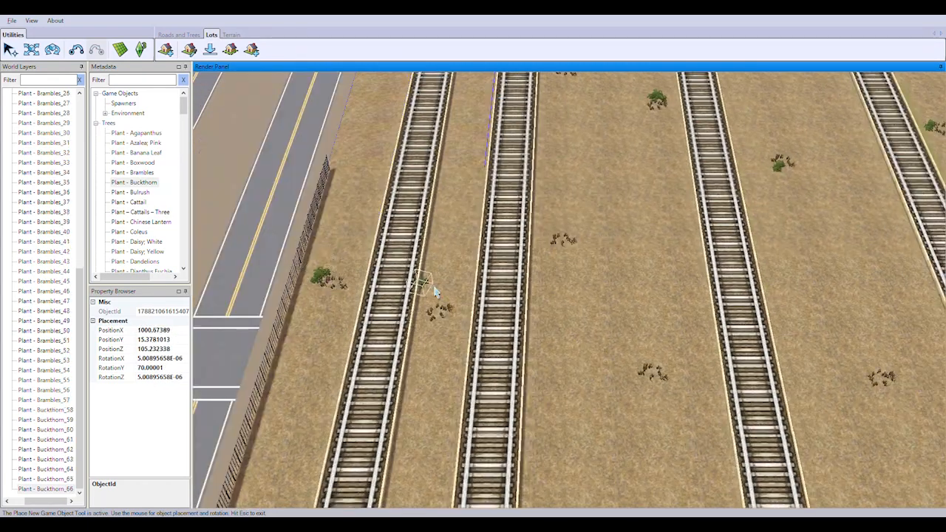
pyautogui.moveTo(652, 317); pyautogui.dragTo(707, 311, button='right')
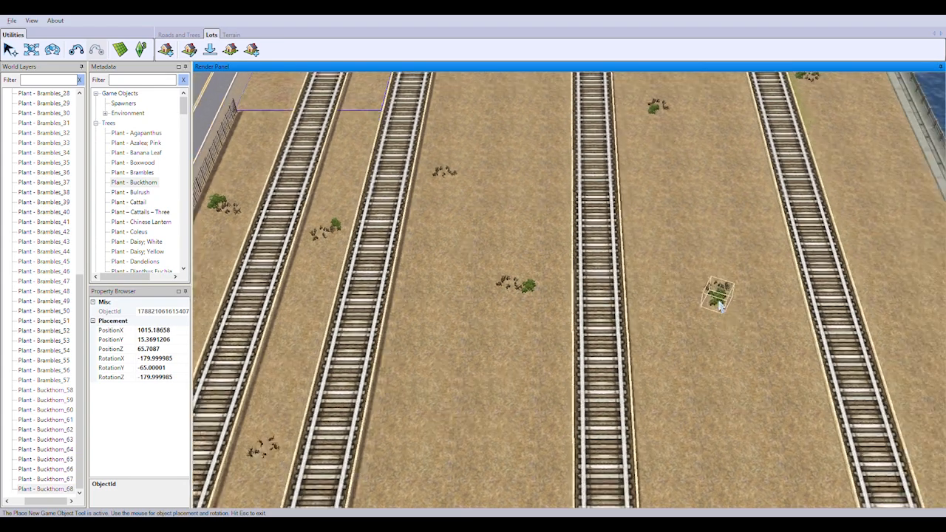
pyautogui.moveTo(706, 376); pyautogui.dragTo(737, 379)
pyautogui.moveTo(695, 403); pyautogui.dragTo(295, 355, button='right')
# Step: Place buckthorns next to scattered brambles along the middle of the rail yard, at about Position X 1061 to 1121
pyautogui.scroll(2, 325, 299)
pyautogui.click(800, 399)
pyautogui.moveTo(801, 399); pyautogui.dragTo(665, 231, button='right')
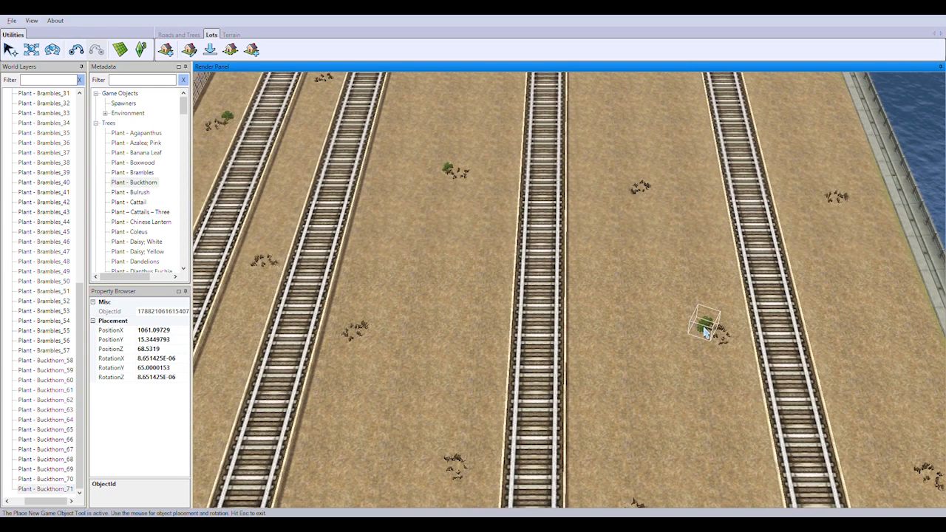
pyautogui.moveTo(709, 189); pyautogui.dragTo(484, 209, button='right')
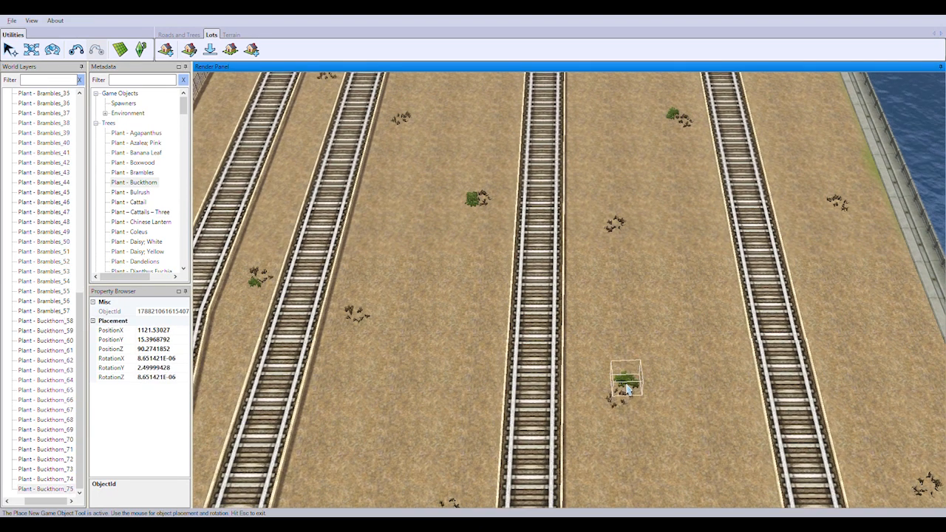
pyautogui.click(924, 495)
pyautogui.moveTo(536, 233); pyautogui.dragTo(285, 475, button='right')
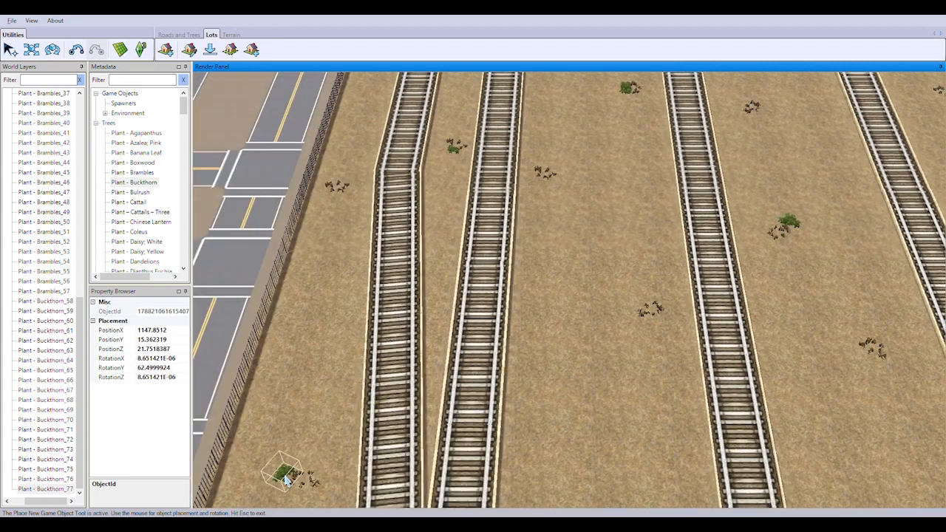
# Step: Plant buckthorns beside brambles from about Position X 1148 to 1193, varying their rotation
pyautogui.click(286, 475)
pyautogui.click(635, 319)
pyautogui.moveTo(635, 319); pyautogui.dragTo(731, 373, button='right')
pyautogui.click(547, 374)
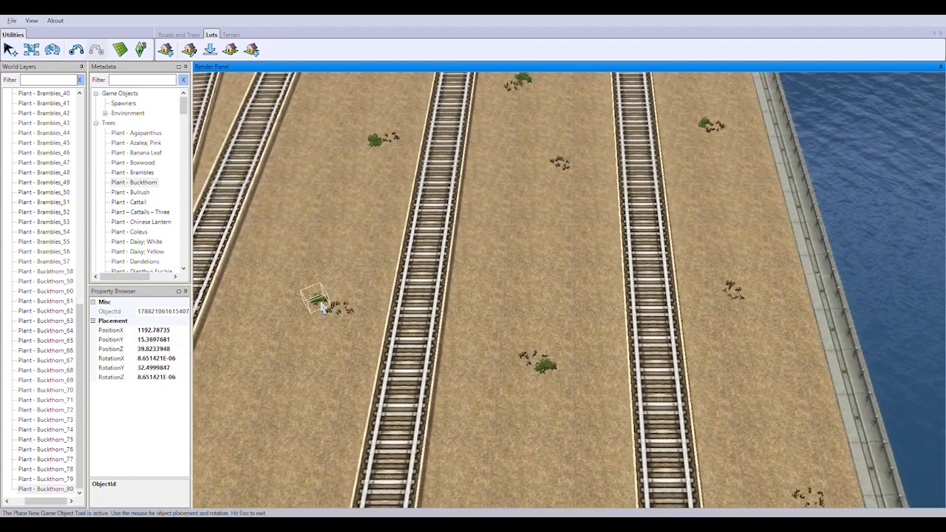
pyautogui.click(322, 305)
pyautogui.click(794, 368)
# Step: Complete the buckthorn planting near the stone tunnel portals, at about Position X 1224 to 1237, and end object placement
pyautogui.moveTo(795, 367); pyautogui.dragTo(444, 469, button='right')
pyautogui.click(502, 439)
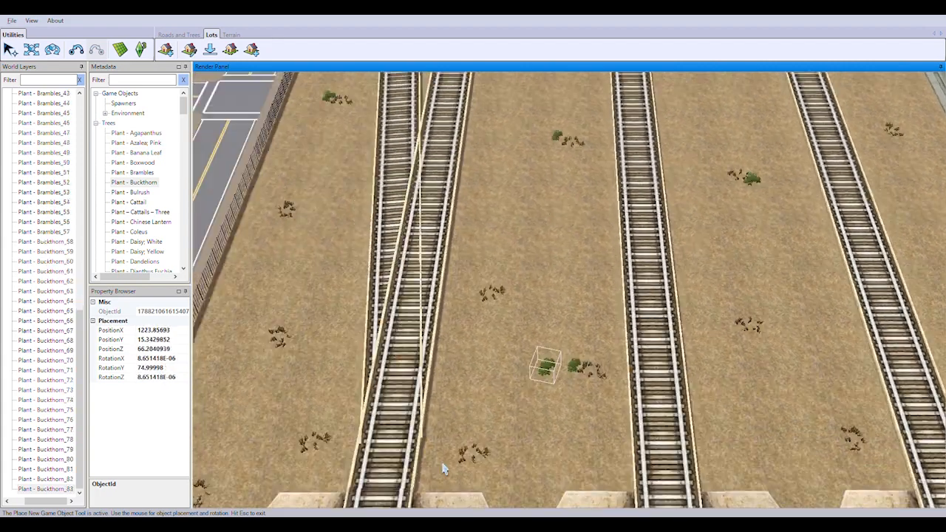
pyautogui.click(386, 365)
pyautogui.moveTo(386, 365); pyautogui.dragTo(716, 307, button='right')
pyautogui.click(621, 319)
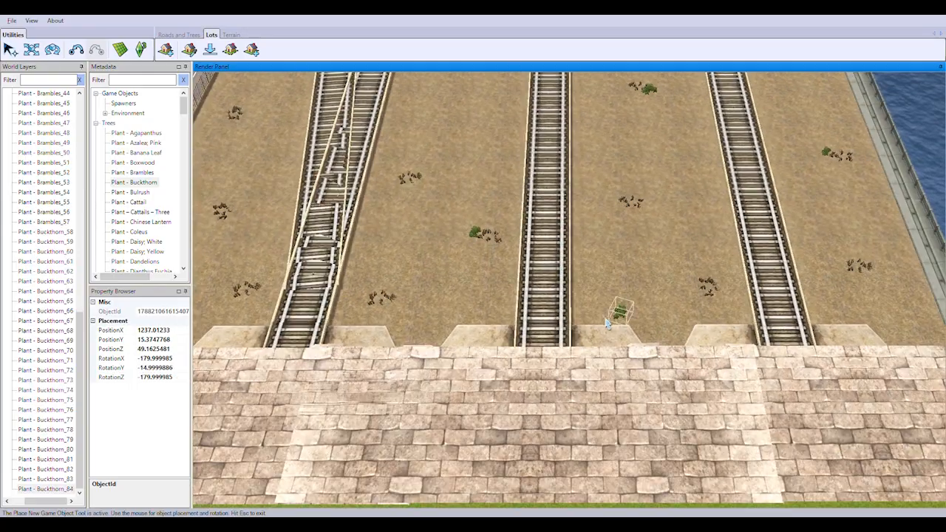
pyautogui.press('Escape')
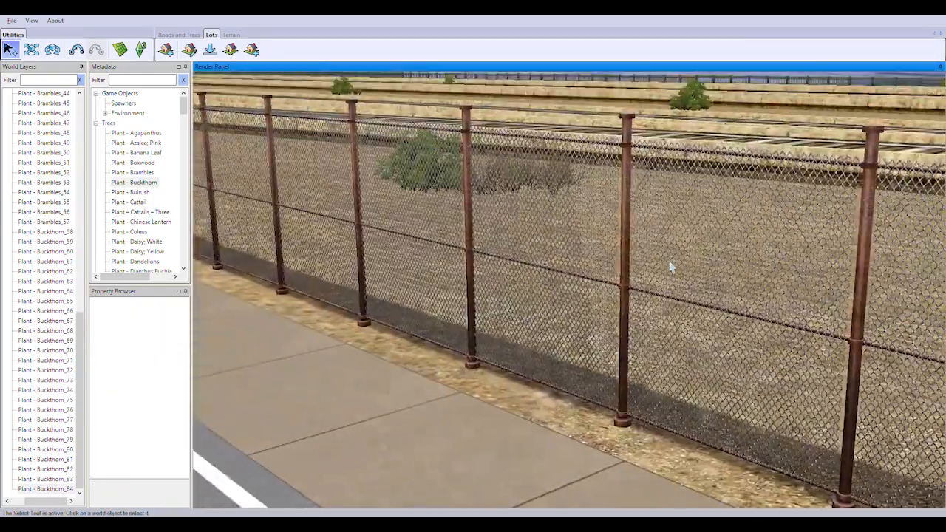
# Step: Delete the buckthorn at about Position X 1182.35, Z 68.51 and another nearby shrub in the rail yard
pyautogui.moveTo(671, 267); pyautogui.dragTo(818, 312, button='middle')
pyautogui.scroll(-5, 800, 296)
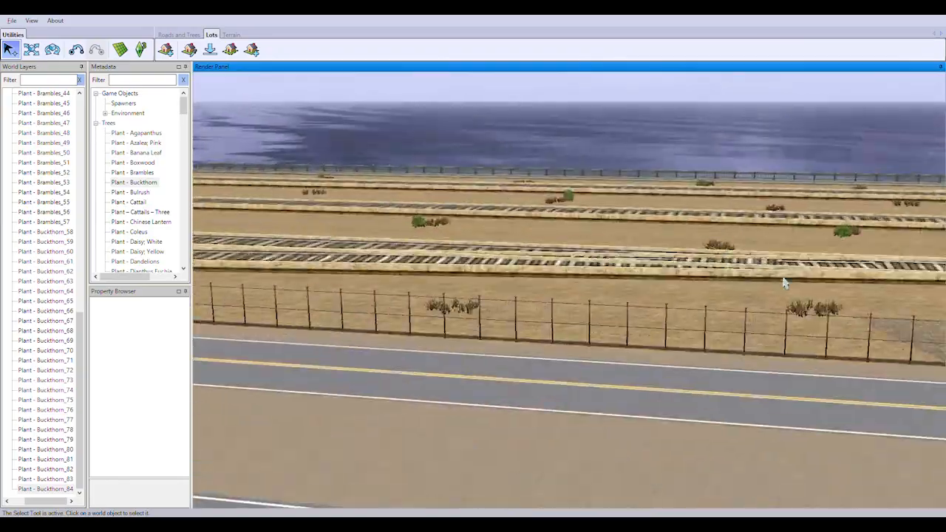
pyautogui.moveTo(769, 217); pyautogui.dragTo(679, 303, button='middle')
pyautogui.scroll(5, 687, 180)
pyautogui.click(682, 160)
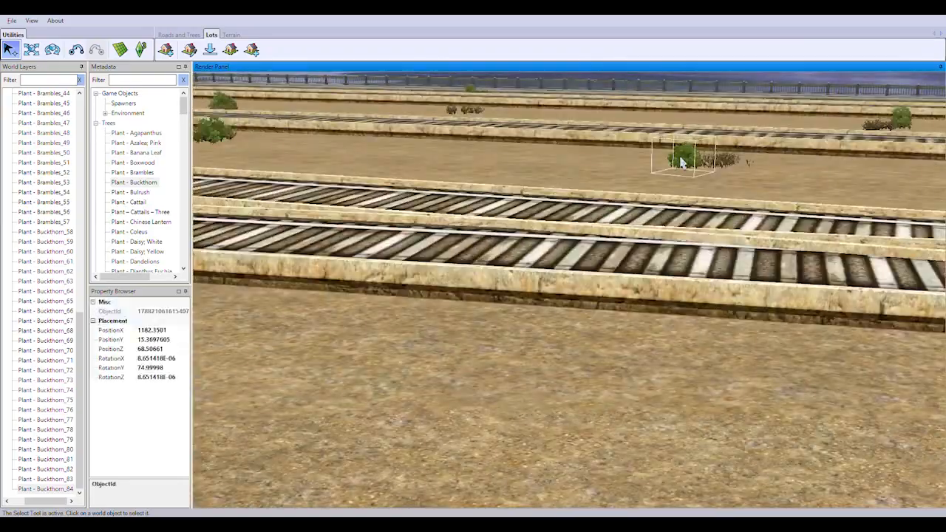
pyautogui.press('Delete')
pyautogui.scroll(-2, 672, 118)
pyautogui.click(672, 116)
pyautogui.press('Delete')
# Step: Delete another surplus shrub on the strips beyond the nearest tracks
pyautogui.scroll(-2, 506, 252)
pyautogui.scroll(-3, 547, 166)
pyautogui.scroll(5, 666, 126)
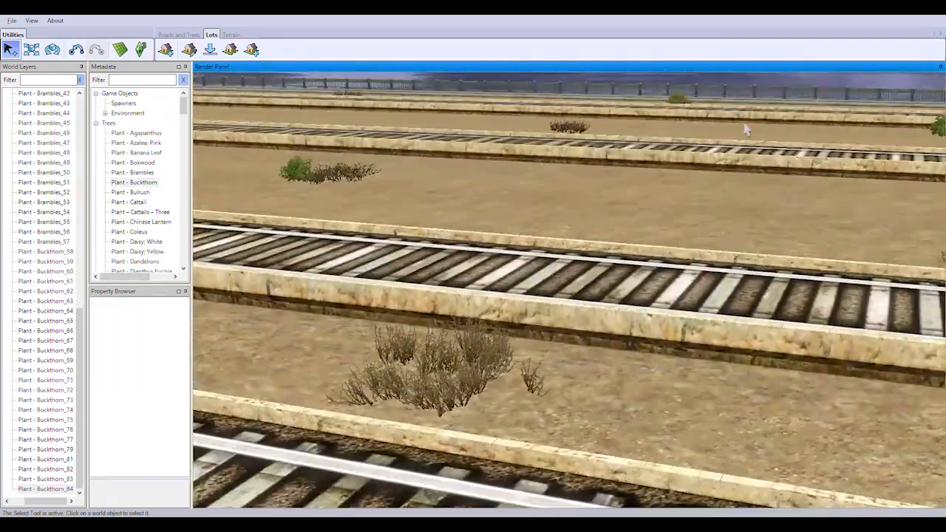
pyautogui.click(746, 127)
pyautogui.press('Delete')
pyautogui.scroll(-3, 590, 192)
pyautogui.scroll(2, 598, 323)
pyautogui.scroll(-4, 693, 239)
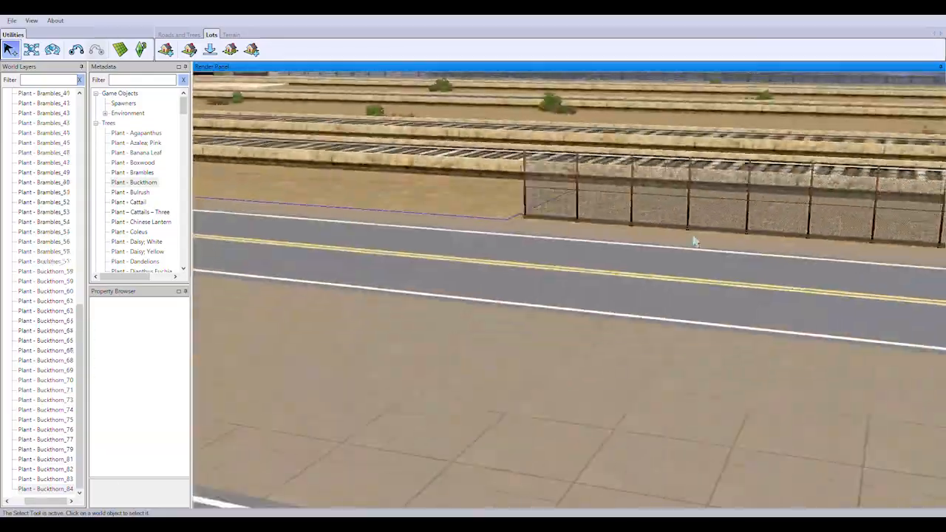
# Step: Thin out three more plants farther along the rail yard by deleting them
pyautogui.scroll(4, 718, 202)
pyautogui.click(712, 200)
pyautogui.press('Delete')
pyautogui.scroll(2, 486, 120)
pyautogui.click(520, 126)
pyautogui.press('Delete')
pyautogui.click(270, 142)
pyautogui.press('Delete')
pyautogui.scroll(-6, 575, 192)
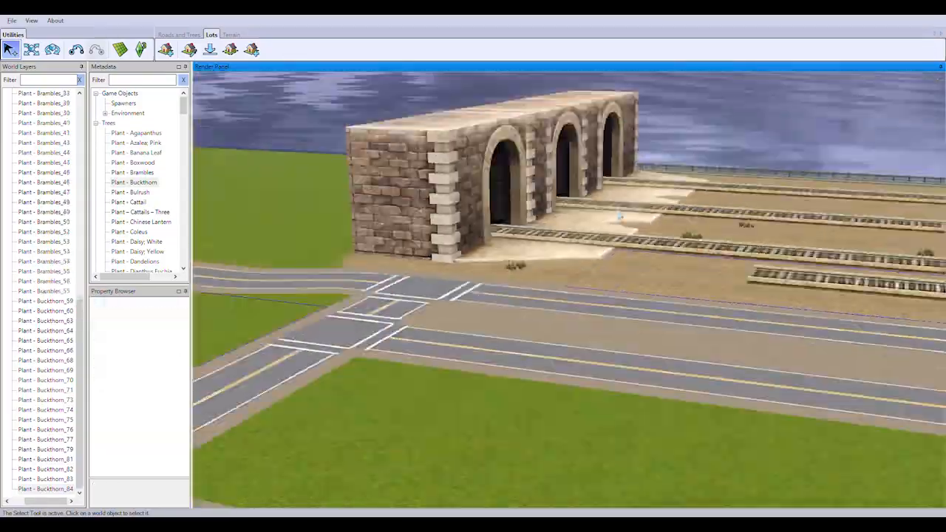
pyautogui.moveTo(620, 215); pyautogui.dragTo(717, 245, button='right')
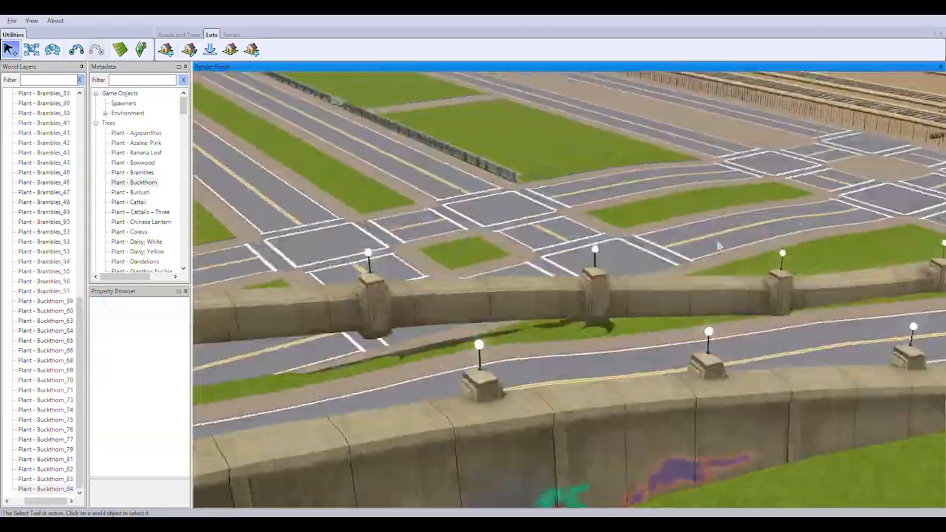
pyautogui.scroll(-4, 697, 258)
pyautogui.moveTo(697, 258); pyautogui.dragTo(675, 329, button='middle')
pyautogui.scroll(-5, 675, 333)
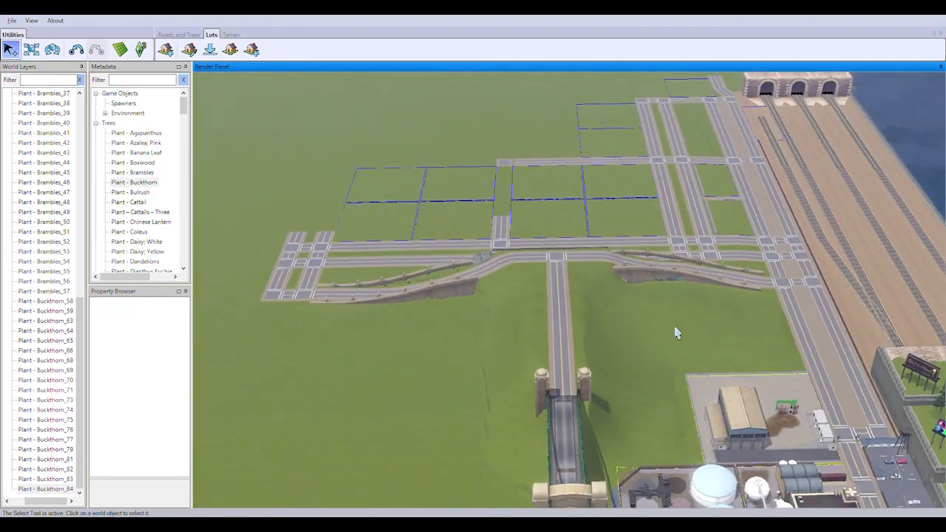